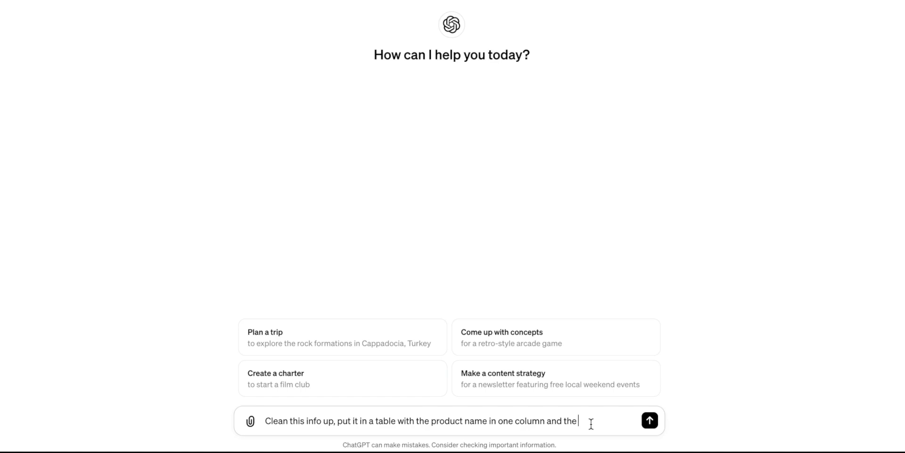
Request a table with a product name column, adding <h3> tags and <b> tags for key information to the review formatting.
type("information organized in an")
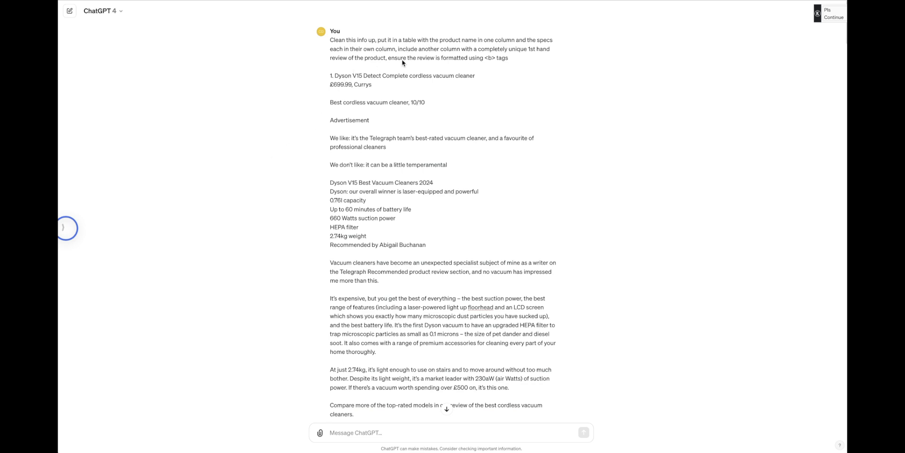
left_click(355, 50)
type("<h3> ")
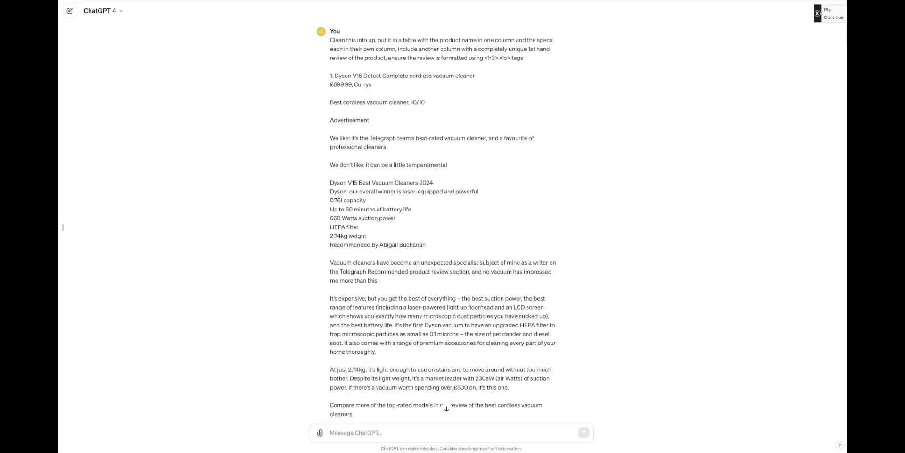
type(" tags and")
key("Right")
key("Right")
key("Right")
type("for ke")
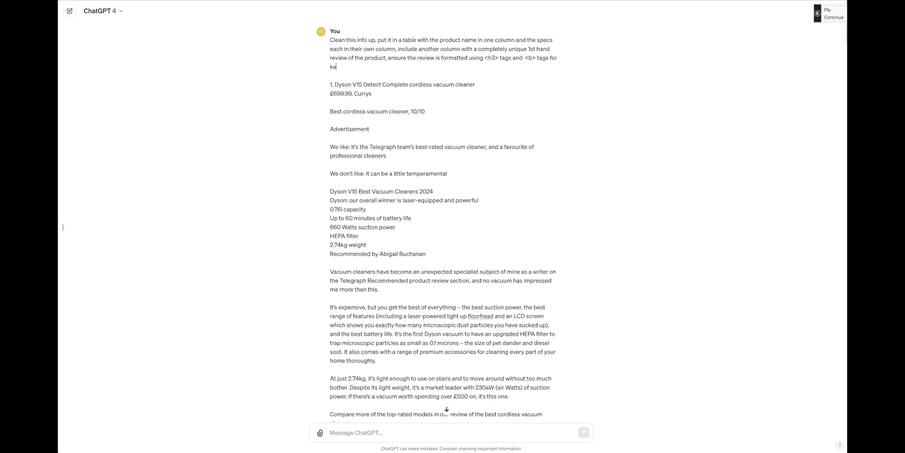
Tell ChatGPT to exclude prices and retailers and give just the product info, and submit the prompt.
type("y information. Do not include any pric")
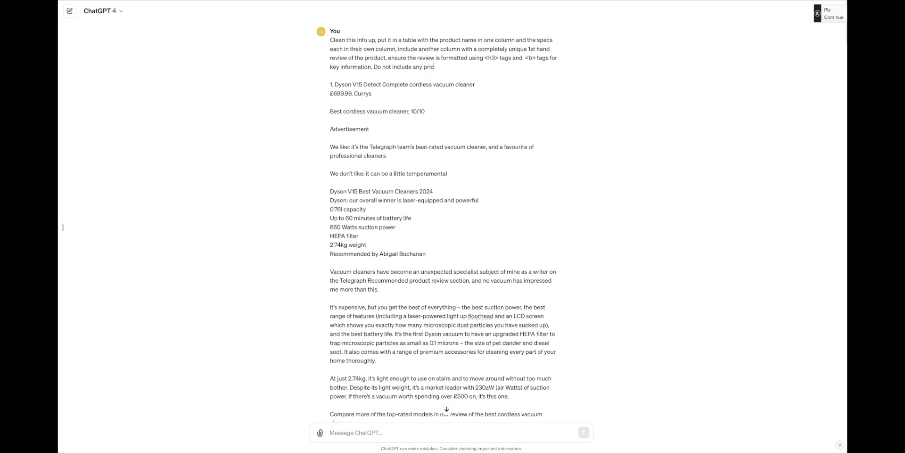
type("es nor retailers, just the product info")
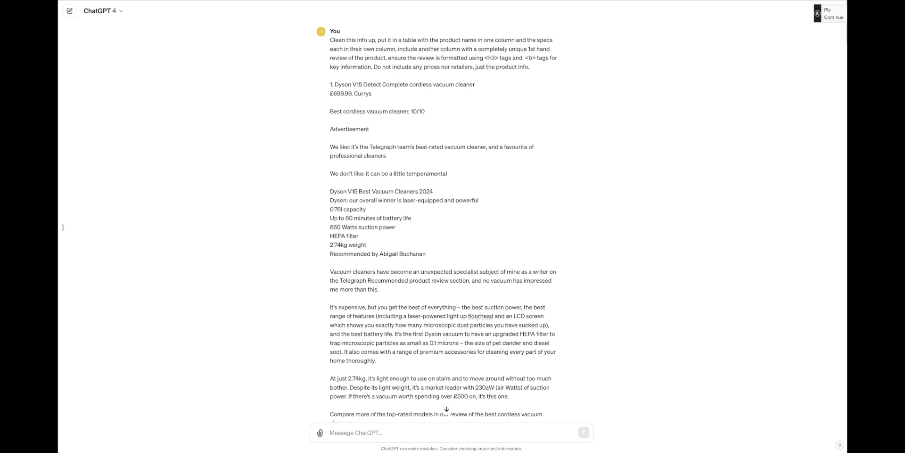
type(".")
key("Return")
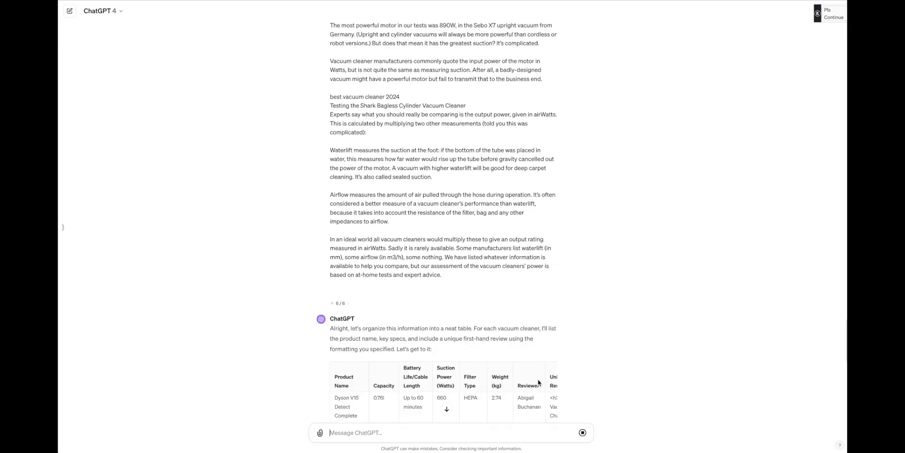
Look through the generated vacuum cleaner table to its cut-off end and continue generating the response.
scroll(533, 272, "down", 5)
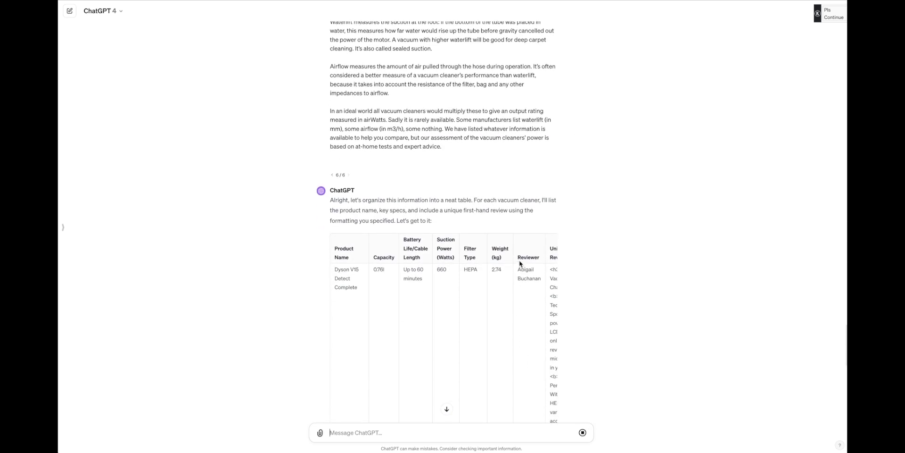
scroll(533, 272, "down", 10)
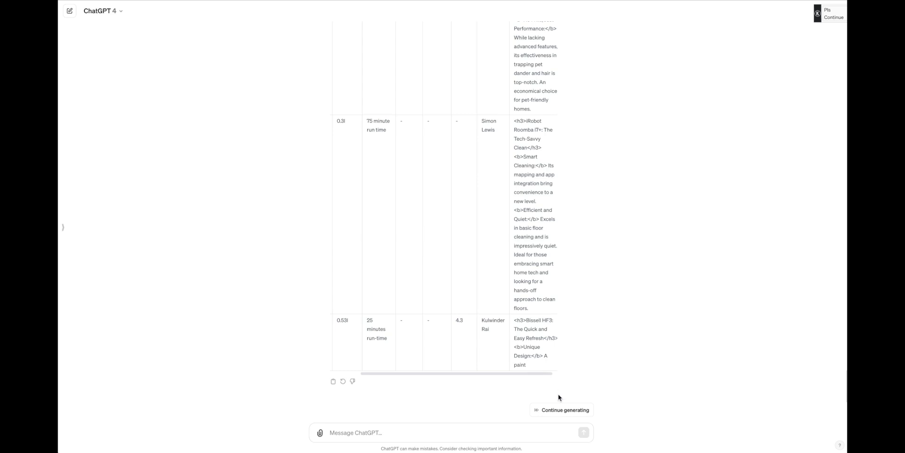
left_click(567, 410)
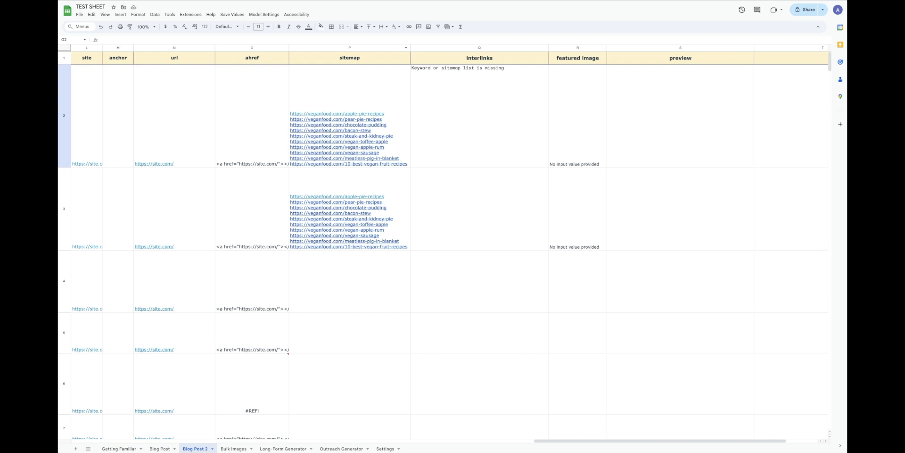
Add a new sheet to the Google Sheets file TEST SHEET and paste ChatGPT's complete vacuum cleaner table into it.
left_click(76, 448)
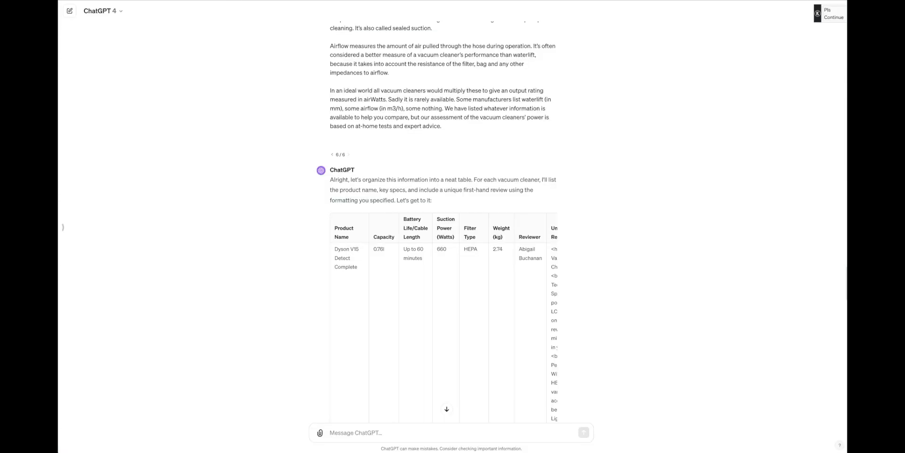
left_click(288, 171)
left_click(444, 201)
left_click_drag(435, 202, 330, 373)
left_click(298, 377)
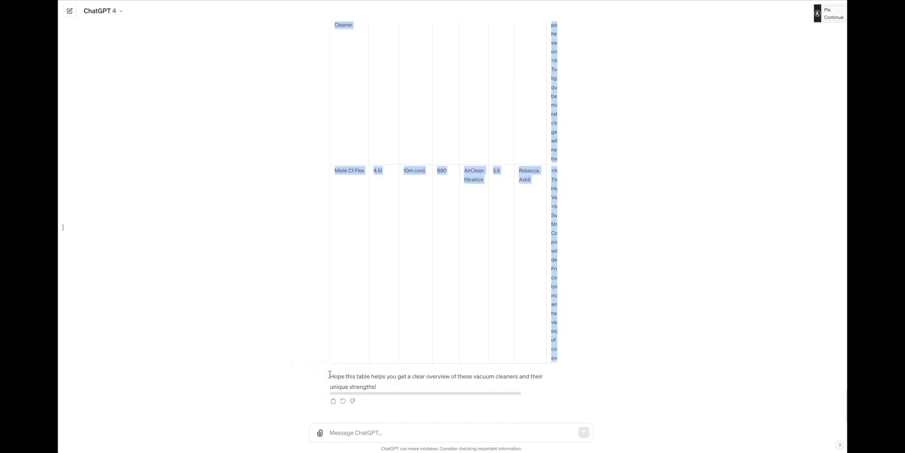
key("alt+Tab")
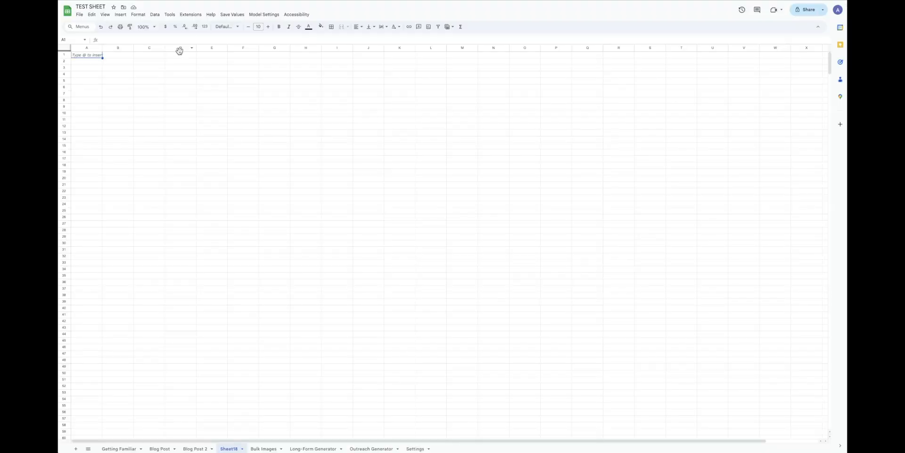
key("ctrl+v")
left_click(185, 139)
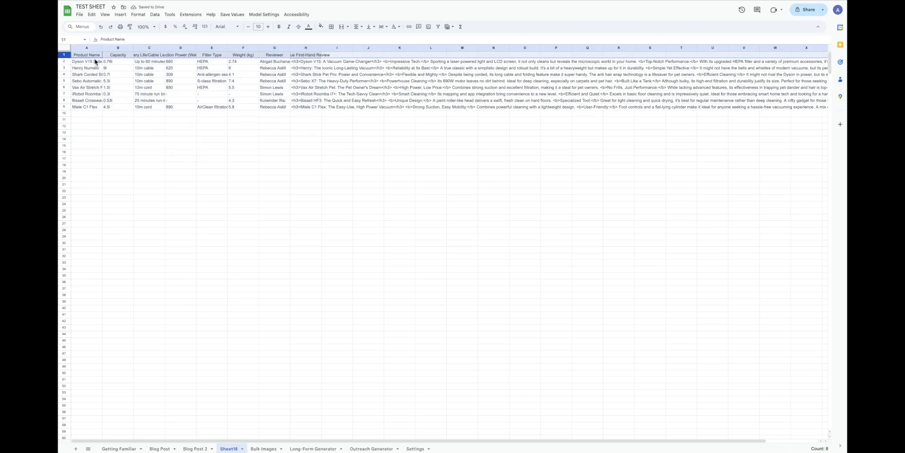
Rename the Product Name header to Product and widen the Battery Life/Cable Length and Suction Power columns to fit their headers.
double_click(90, 55)
left_click_drag(89, 55, 104, 57)
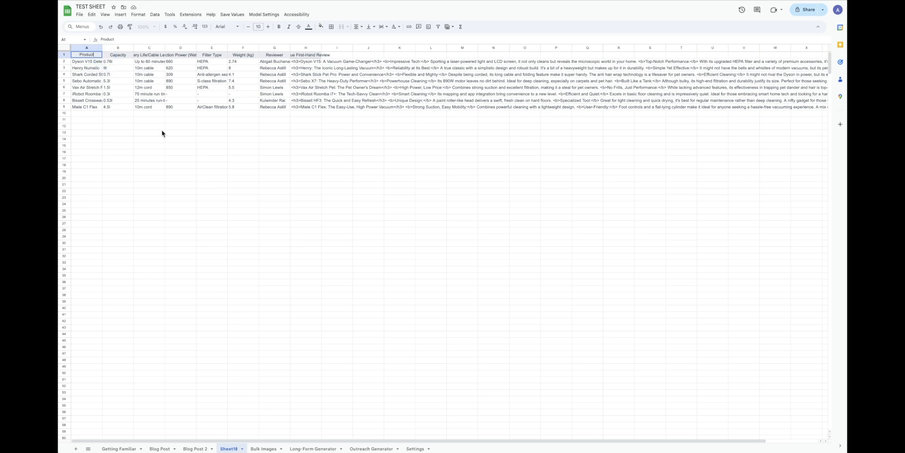
left_click(162, 130)
left_click(114, 56)
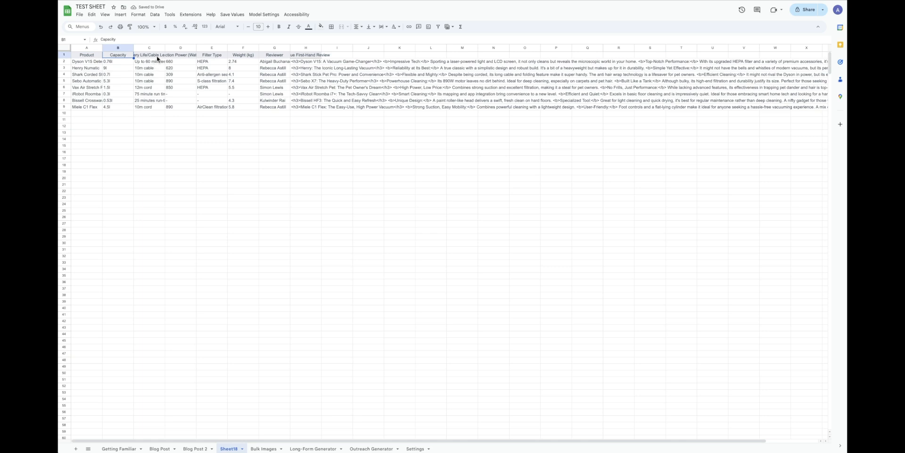
left_click_drag(165, 48, 262, 47)
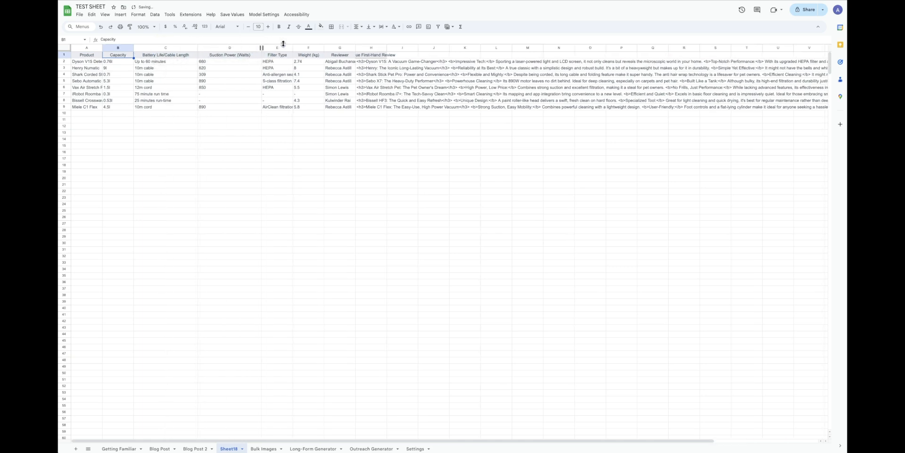
Delete the Reviewer column and widen the Unique First-Hand Review column to fit its header.
right_click(341, 47)
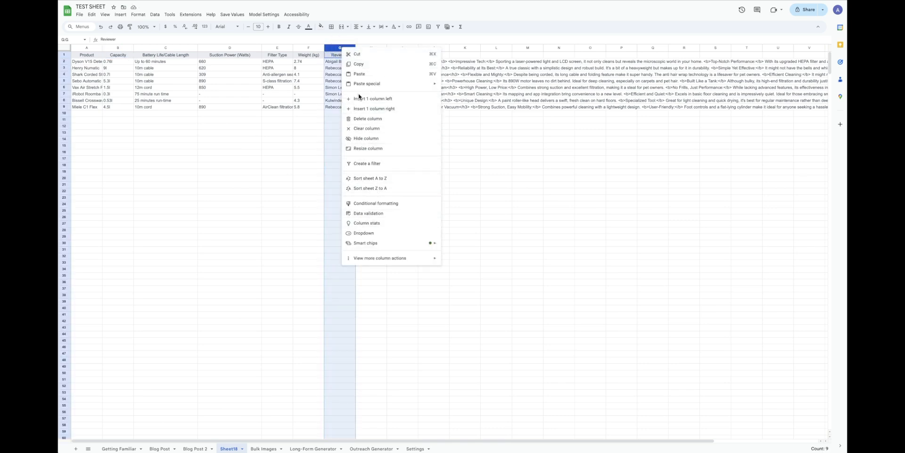
left_click(365, 119)
left_click_drag(356, 48, 407, 45)
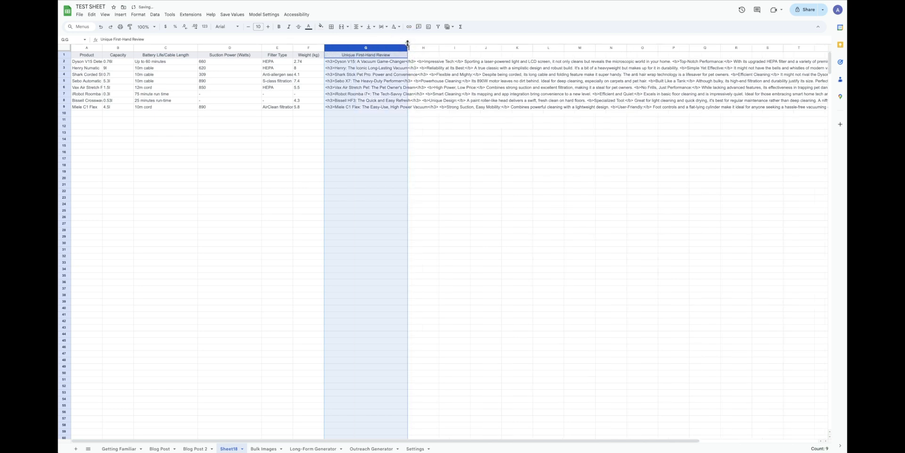
Rename the Unique First-Hand Review header to About.
left_click(358, 55)
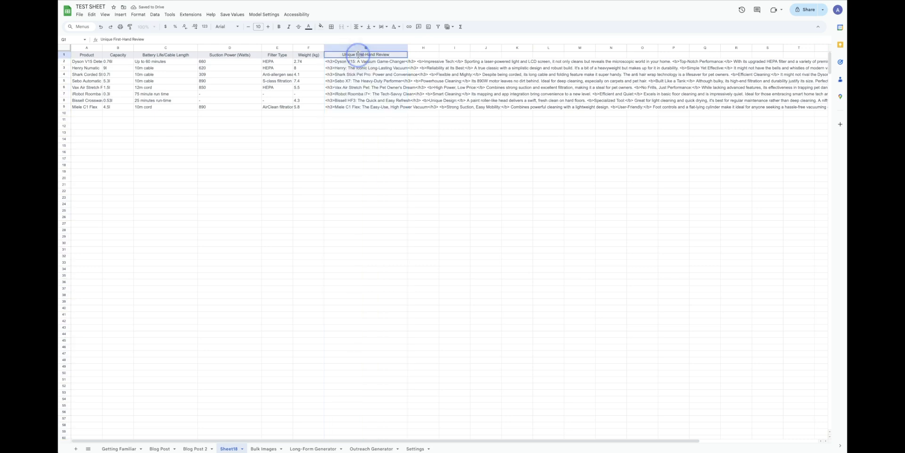
left_click(339, 54)
left_click(384, 54)
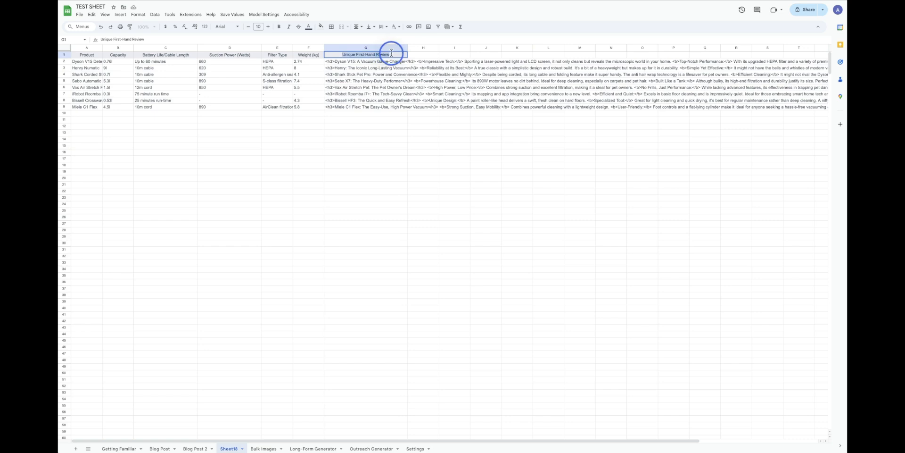
type("Abou")
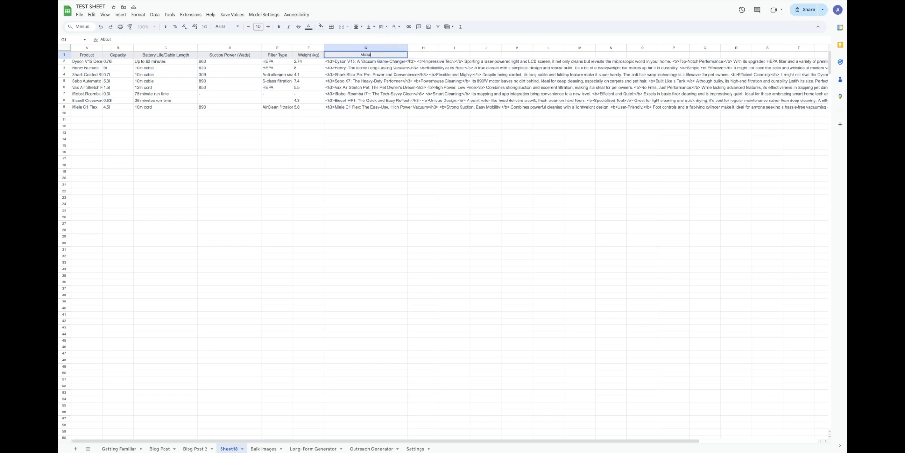
type("t")
left_click(296, 120)
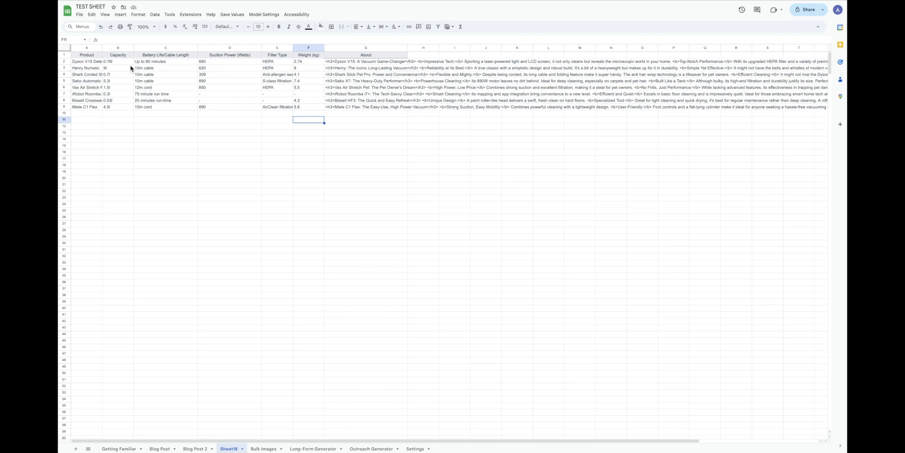
Review the spec columns, the product names and the column beside About, along with the product comparison tool's upload page.
left_click_drag(118, 56, 310, 105)
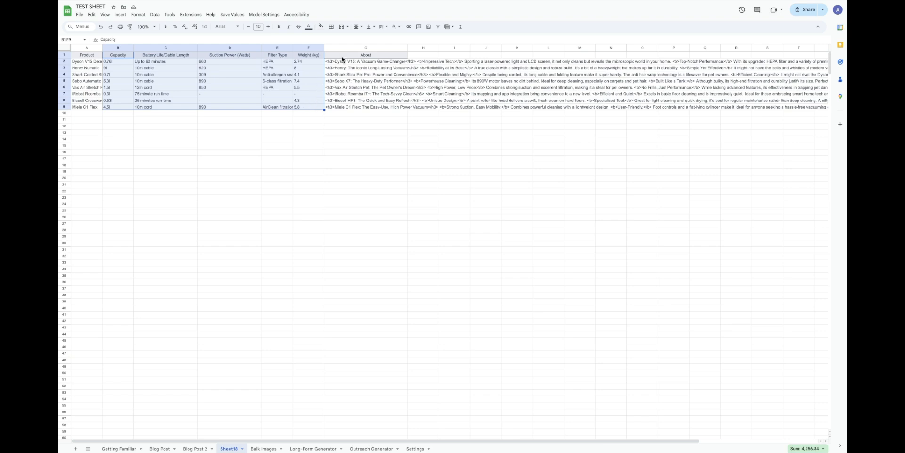
left_click(206, 119)
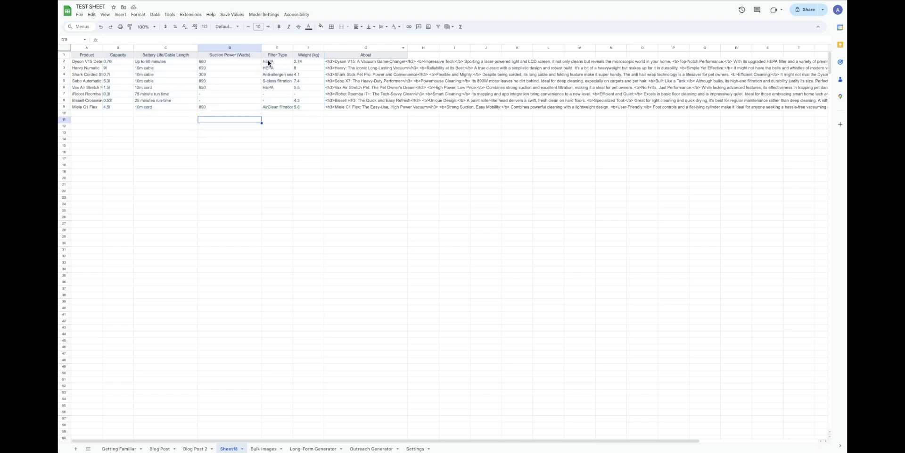
left_click(421, 62)
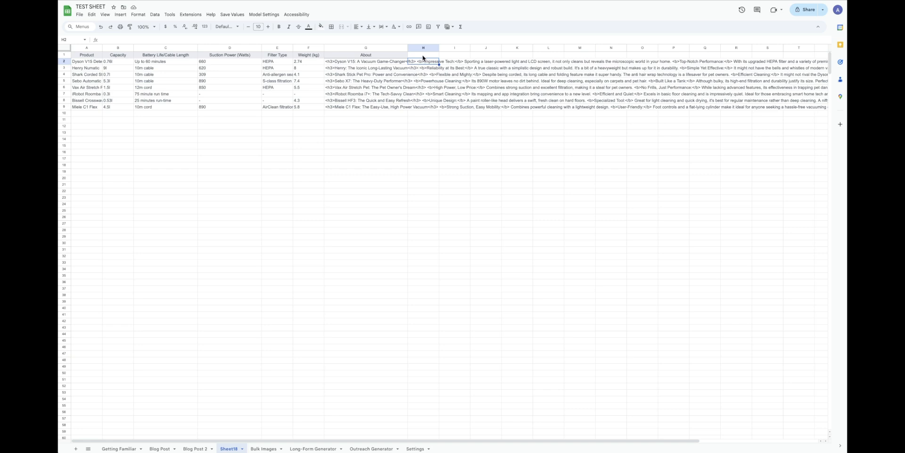
left_click(423, 57)
left_click_drag(439, 48, 460, 50)
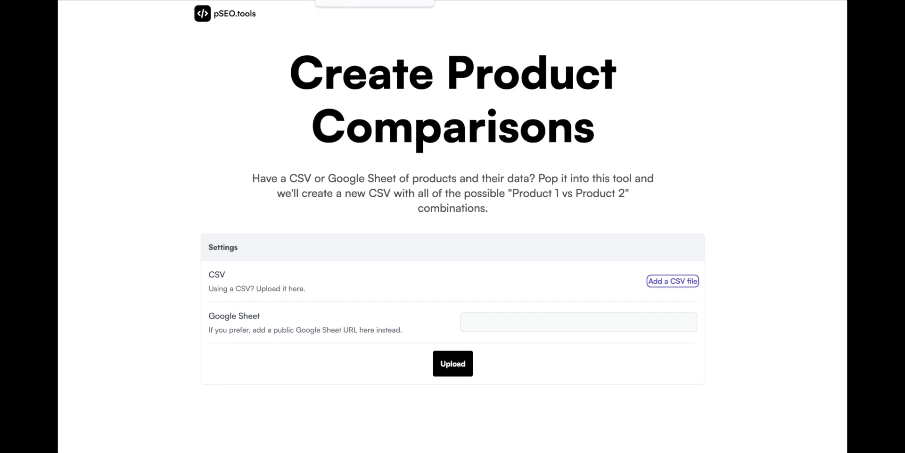
left_click(354, 1)
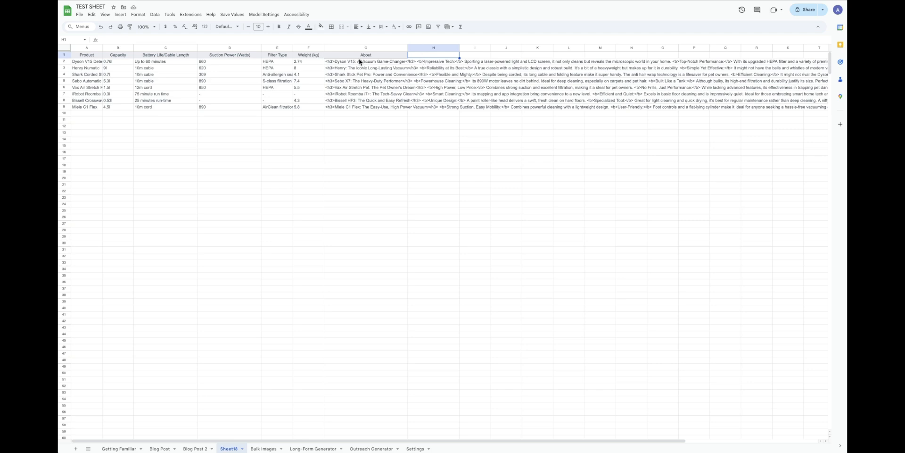
left_click_drag(87, 62, 86, 109)
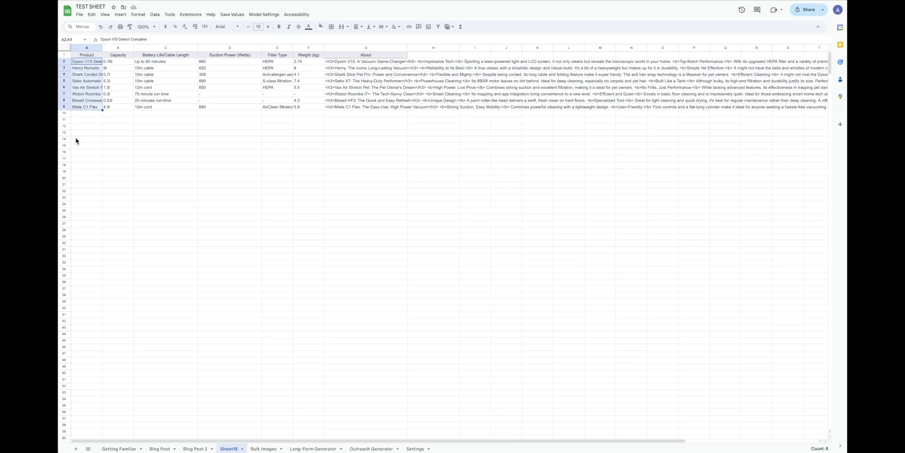
left_click(432, 61)
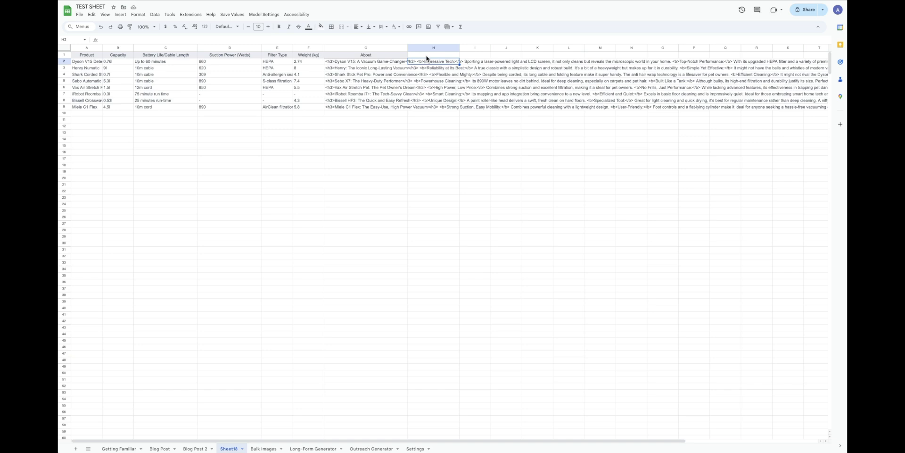
key("Home")
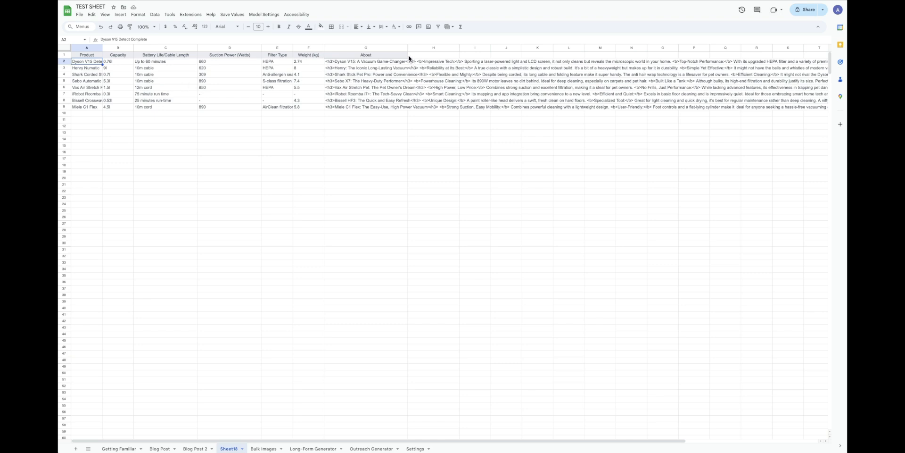
Download the sheet as CSV, upload TEST SHEET - Sheet18 (1).csv to the pSEO.tools comparison tool, and close the sort-column dialog.
left_click(80, 15)
mouse_move(153, 90)
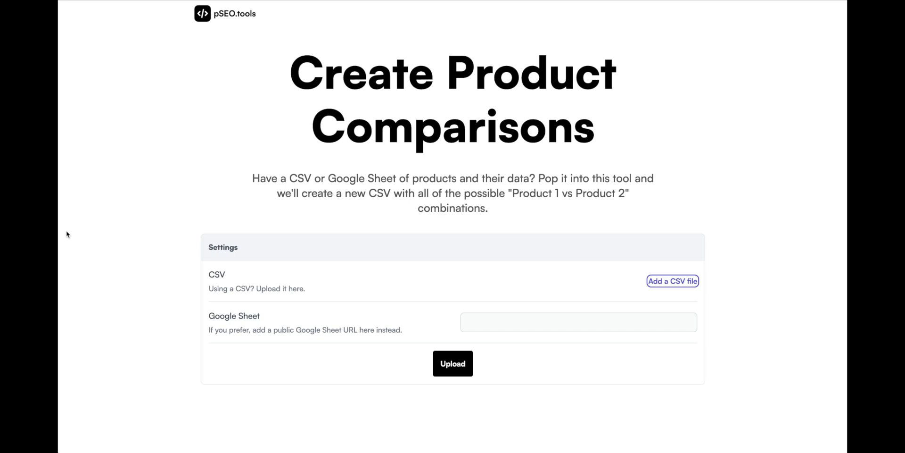
left_click(67, 233)
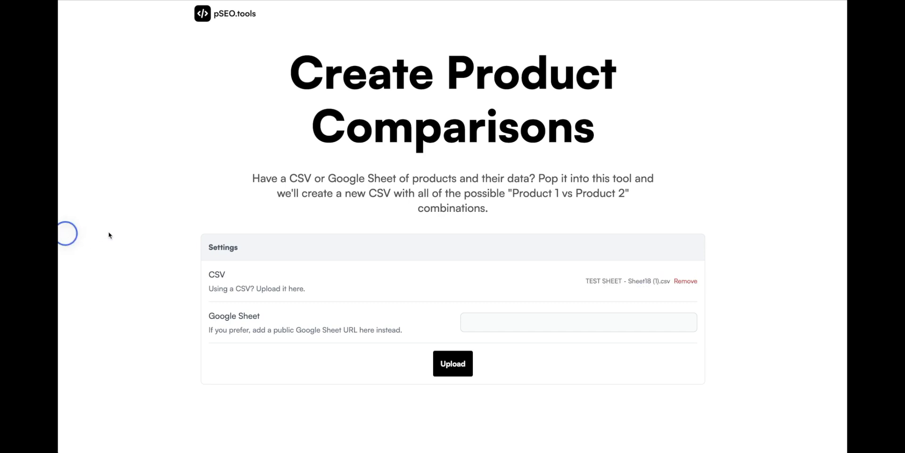
left_click(435, 369)
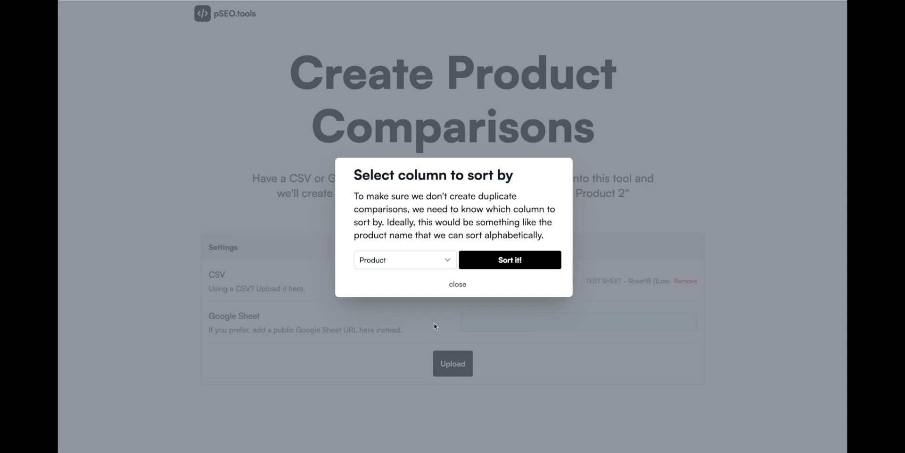
left_click(454, 286)
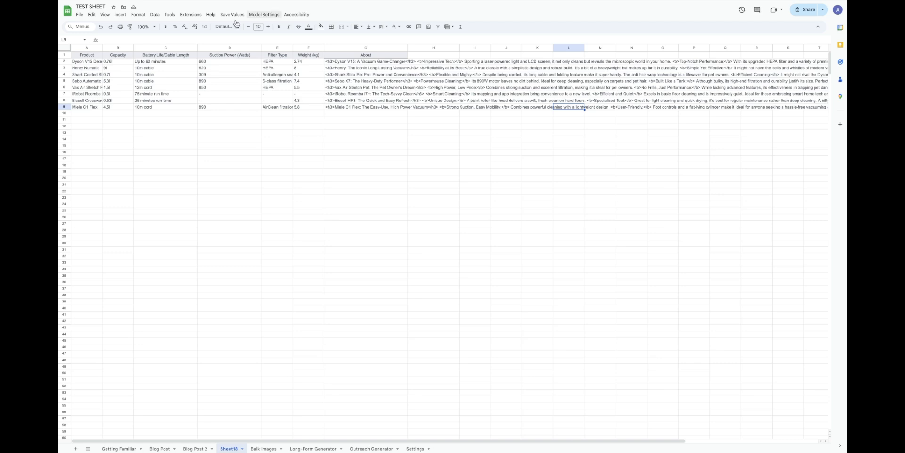
Freeze the header row of Sheet18.
left_click(63, 55)
right_click(63, 54)
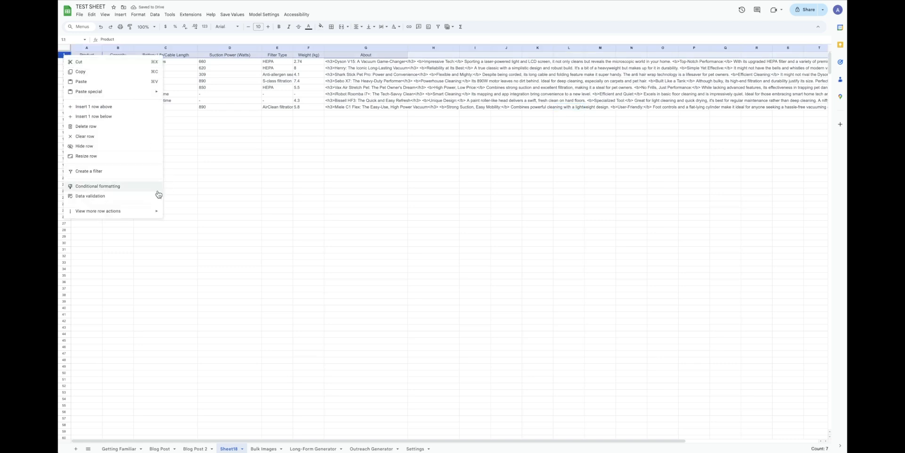
mouse_move(154, 211)
left_click(184, 212)
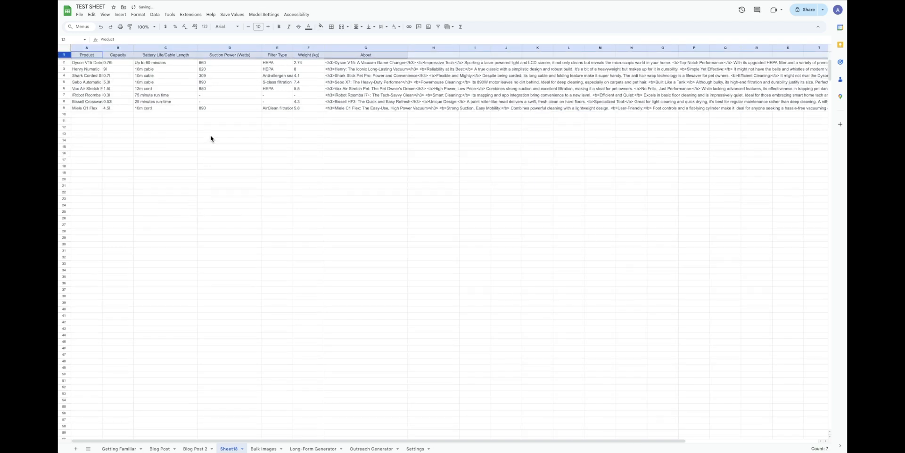
left_click(257, 108)
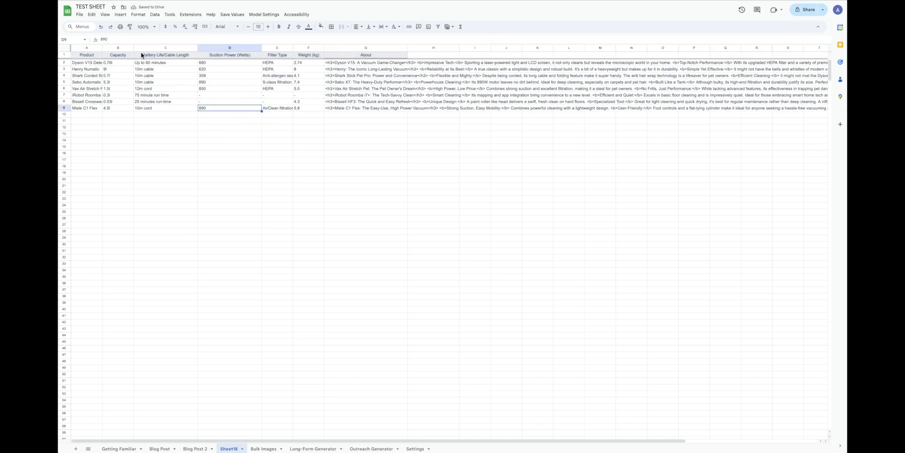
Download the sheet as CSV and upload TEST SHEET - Sheet18 (2).csv to the pSEO.tools product comparison tool.
left_click(80, 15)
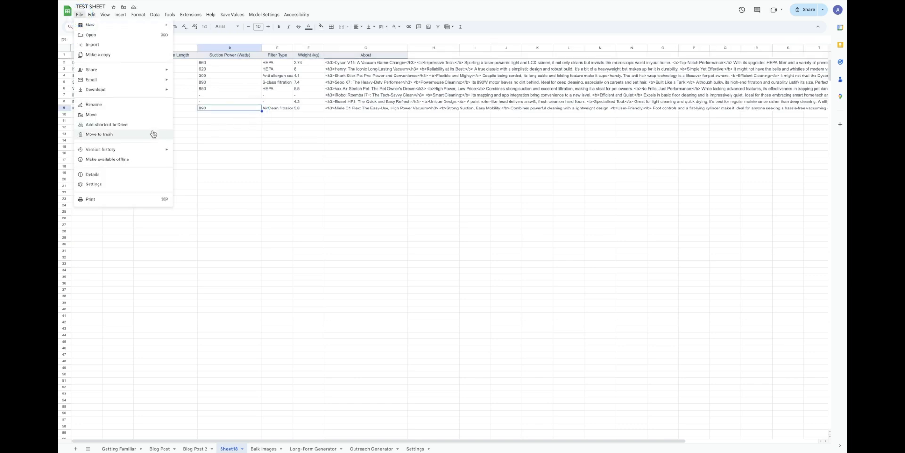
mouse_move(155, 90)
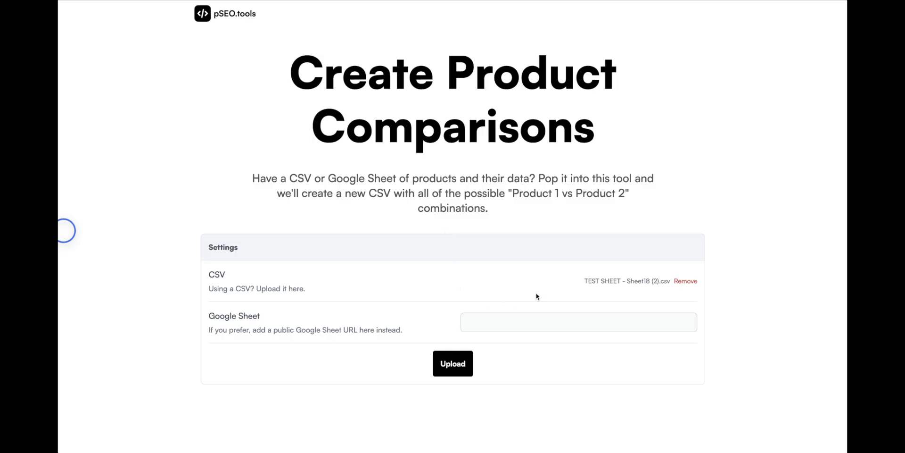
left_click(453, 372)
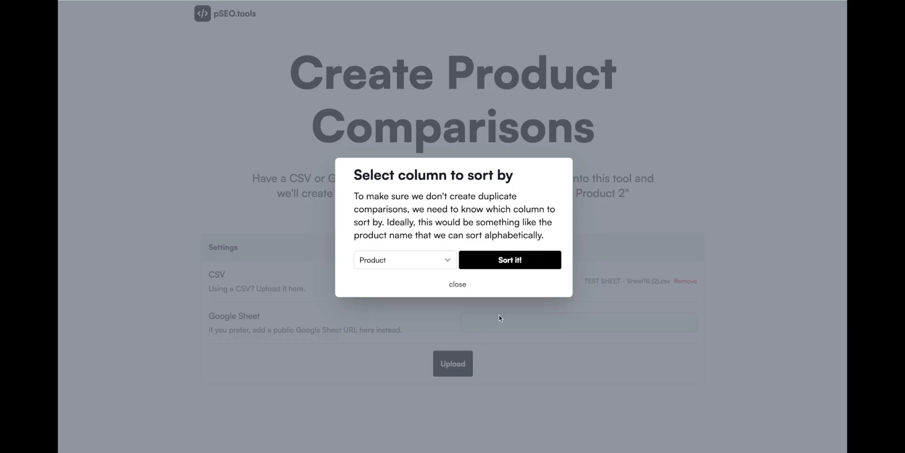
Generate the product comparisons with Product as the column to sort by.
left_click(437, 262)
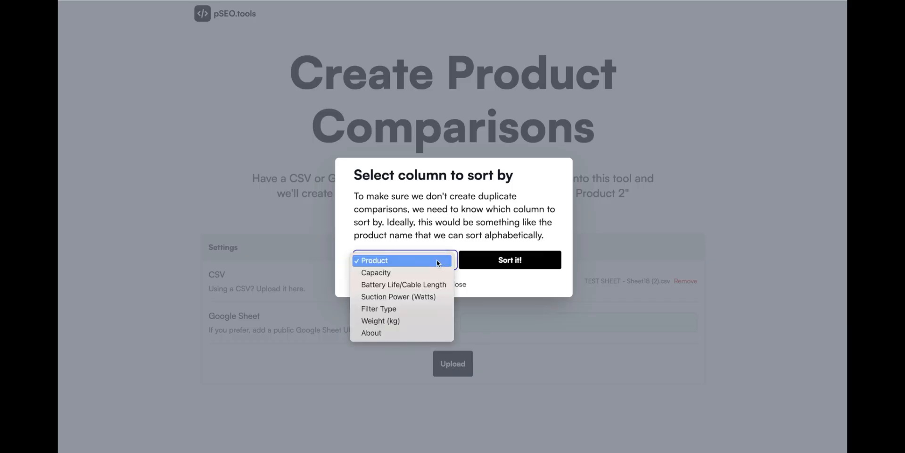
left_click(409, 262)
left_click(513, 260)
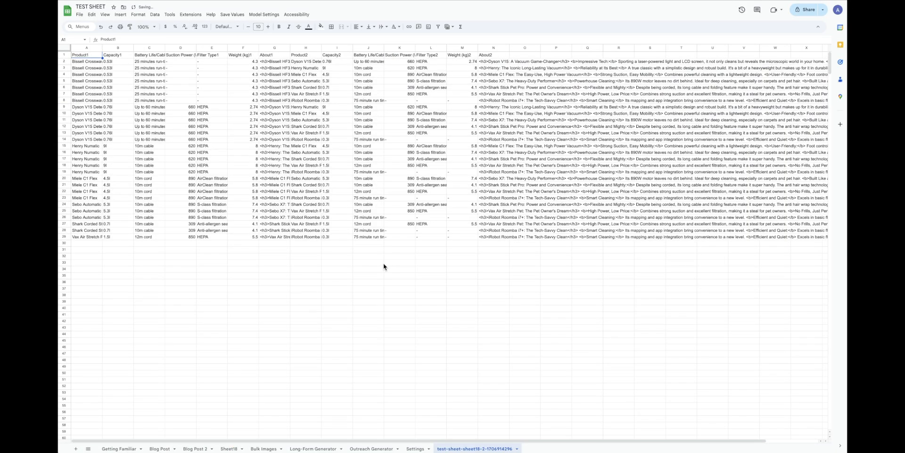
scroll(183, 294, "right", 2)
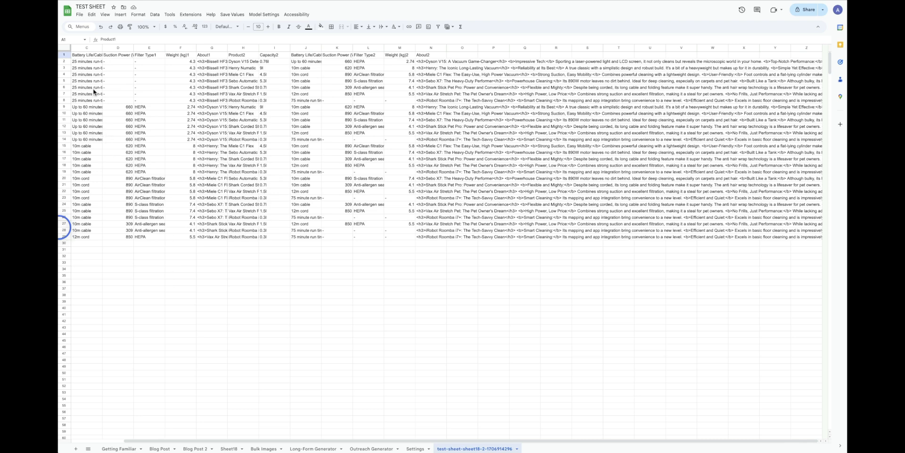
scroll(110, 122, "left", 2)
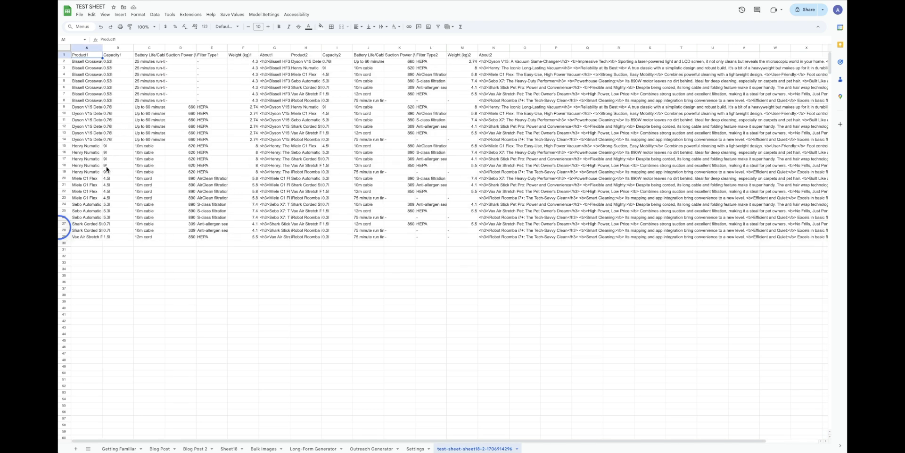
scroll(123, 240, "down", 4)
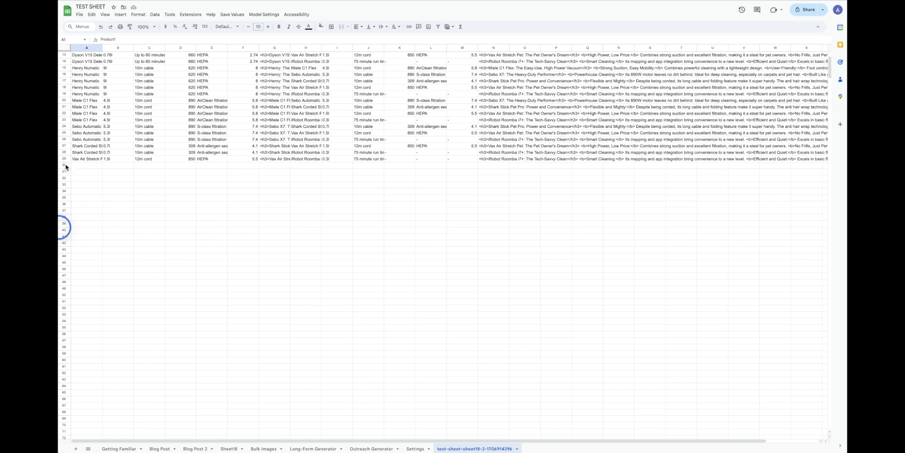
scroll(94, 168, "up", 4)
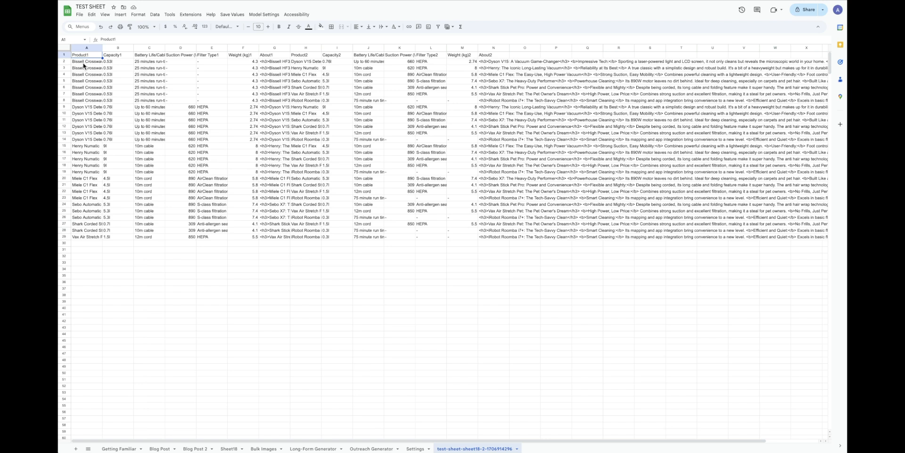
left_click_drag(87, 65, 87, 250)
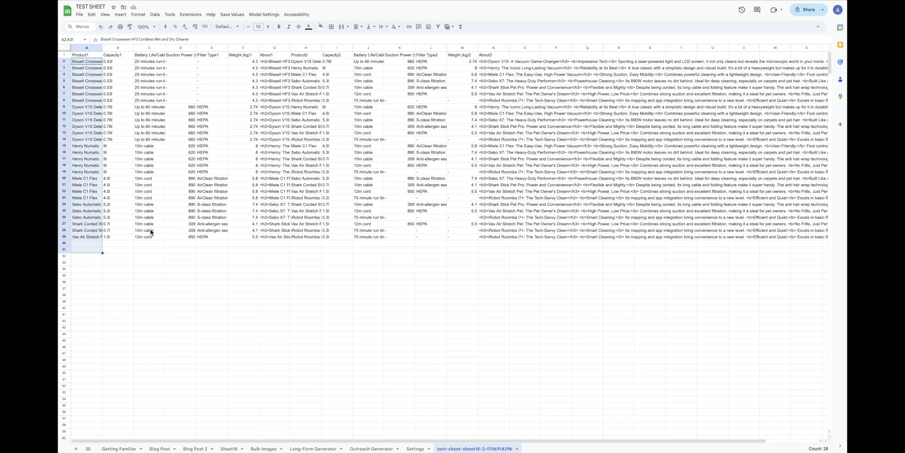
left_click(151, 230)
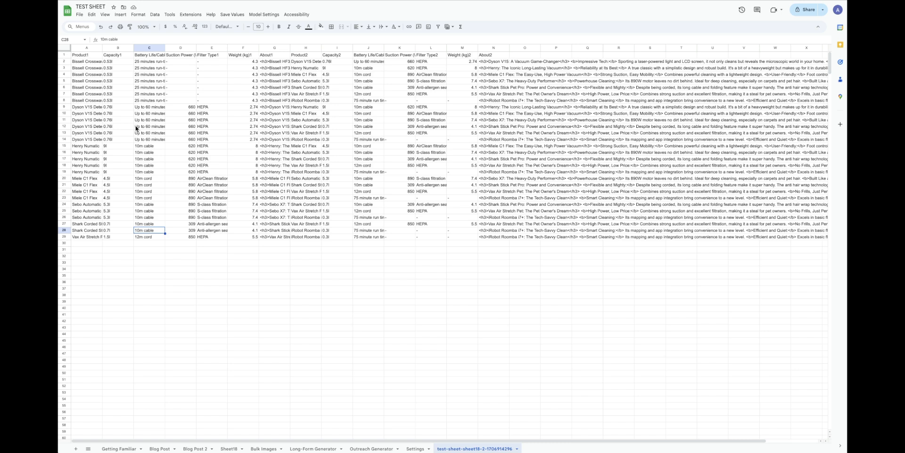
left_click(120, 56)
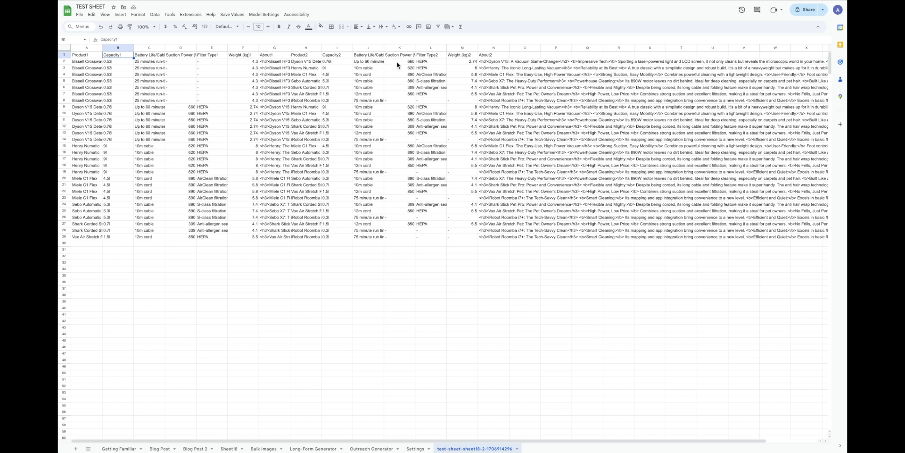
Widen the Battery Life/Cable Length1 column to fit its full header.
left_click(79, 57)
key("ctrl+plus")
key("ctrl+plus")
key("ctrl+plus")
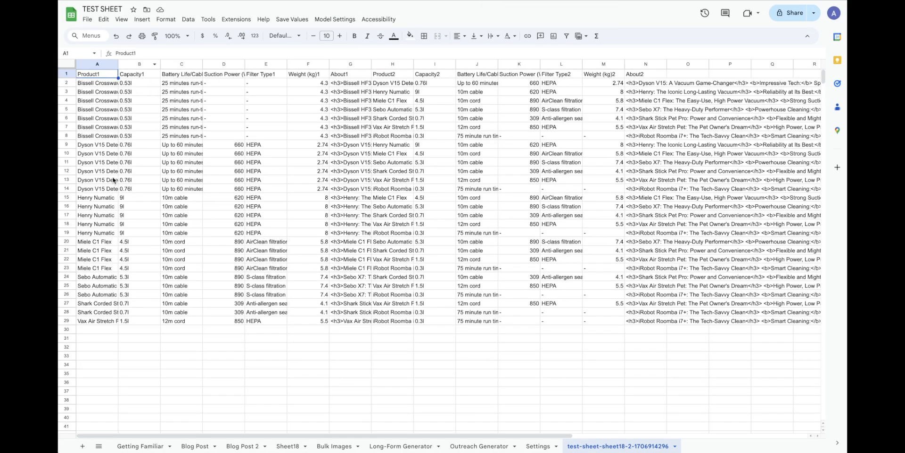
key("ctrl+plus")
key("ctrl+plus")
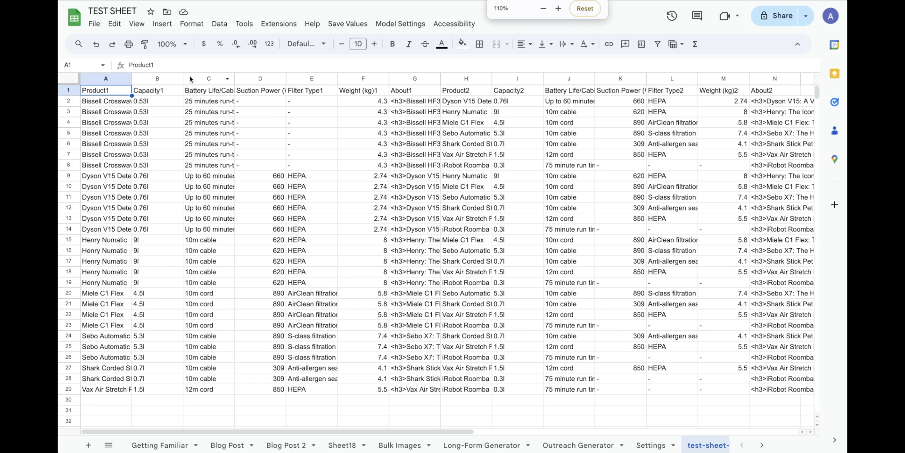
left_click(168, 94)
left_click(203, 95)
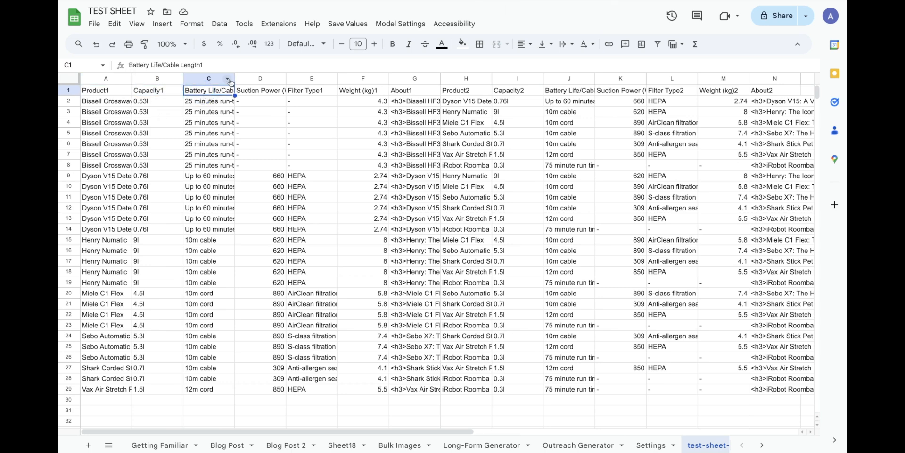
left_click_drag(234, 79, 275, 79)
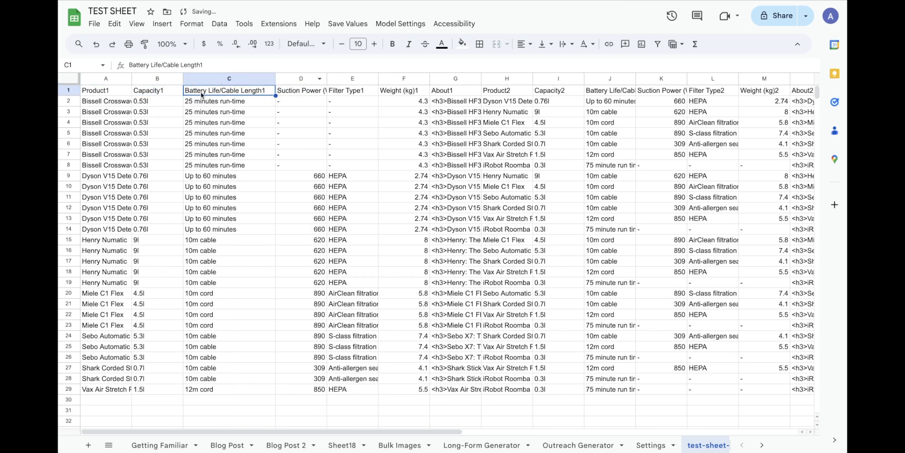
Shorten the Battery Life/Cable Length1 header to Battery Life1.
left_click(235, 92)
double_click(216, 90)
left_click(219, 90)
left_click(300, 92)
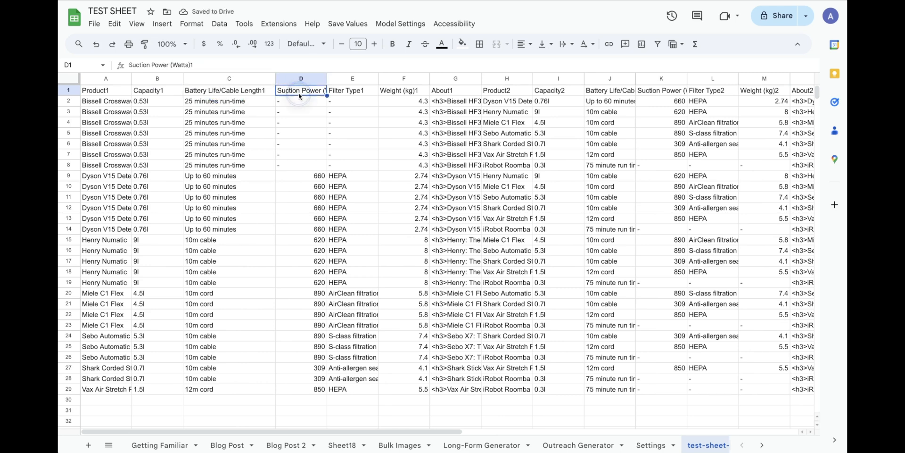
scroll(336, 101, "right", 5)
scroll(255, 91, "left", 5)
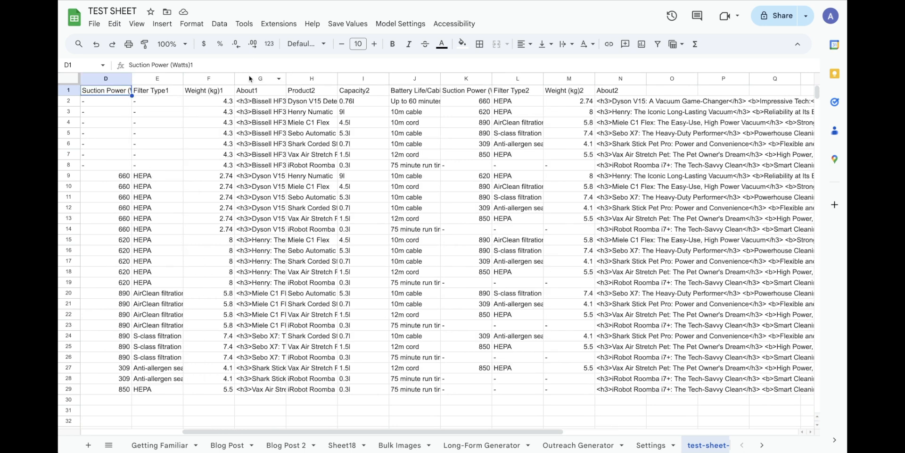
left_click(235, 93)
left_click(235, 93)
left_click(221, 88)
left_click_drag(219, 88, 260, 90)
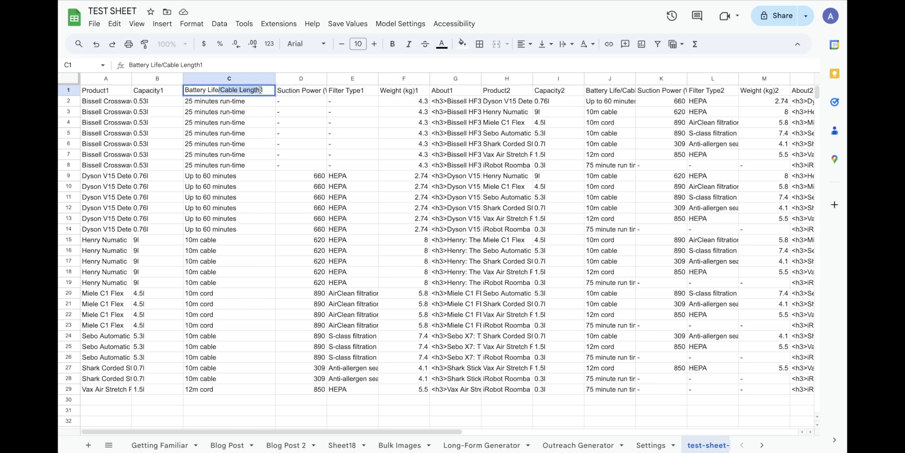
key("BackSpace")
Remove the units from the first product's headers, renaming them Suction Power 1 and Weight1.
double_click(310, 89)
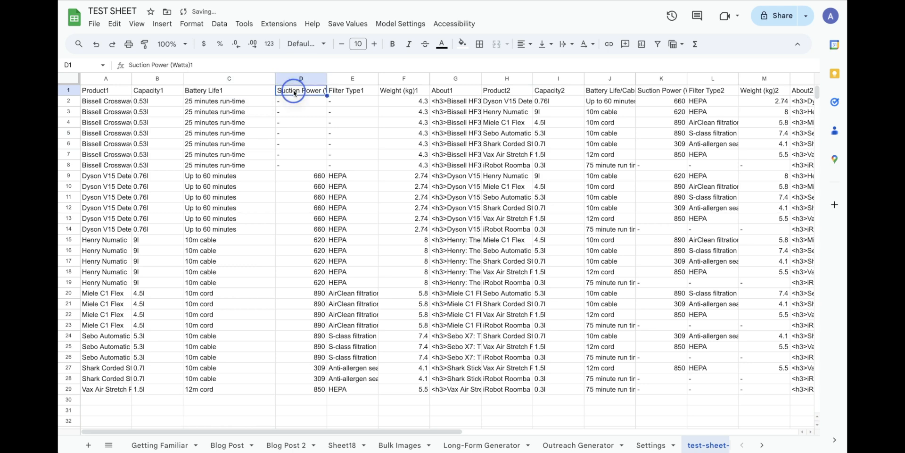
left_click_drag(321, 90, 347, 89)
key("BackSpace")
left_click(404, 90)
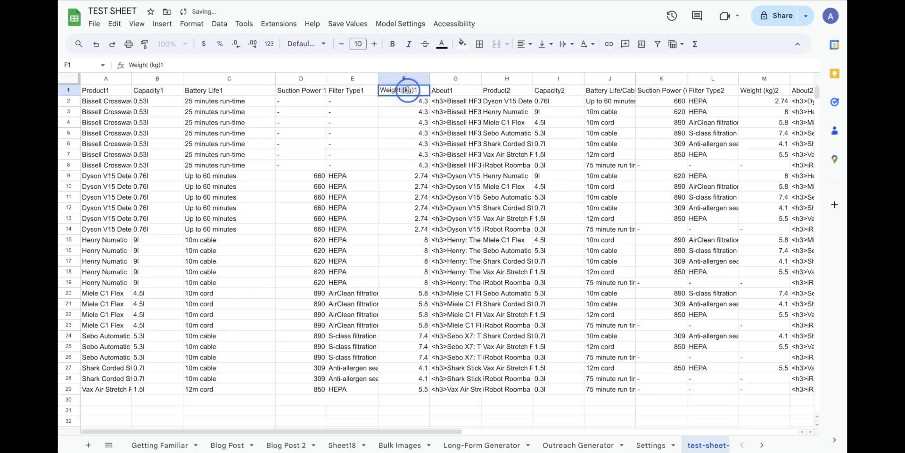
key("BackSpace")
key("BackSpace")
key("BackSpace")
key("BackSpace")
key("BackSpace")
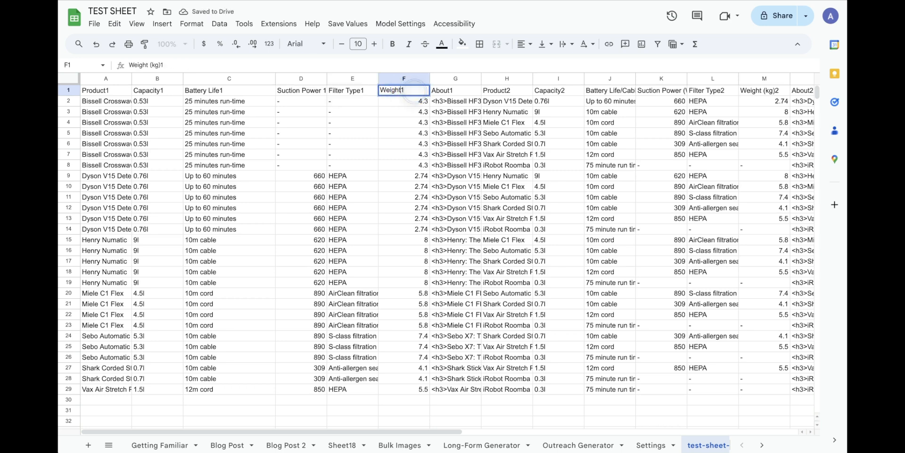
left_click(469, 95)
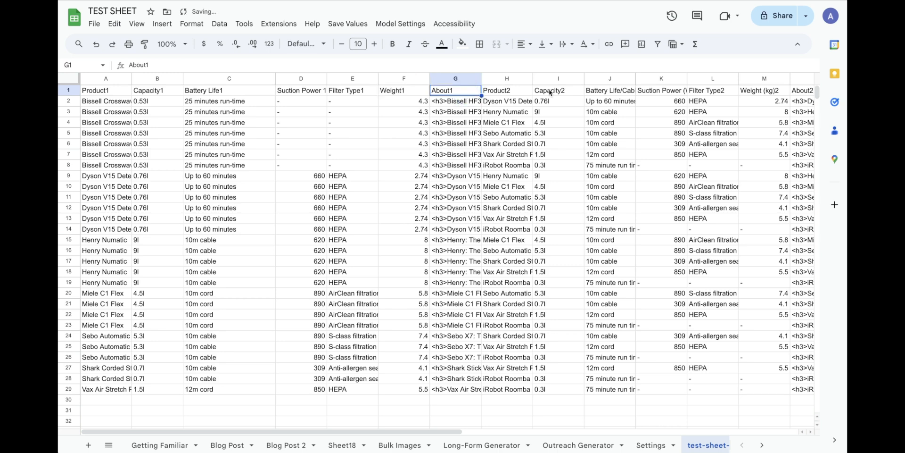
Rename the second product's battery/cable length header to Battery Life2 and its weight header to Weight2.
scroll(486, 94, "right", 2)
double_click(487, 91)
left_click_drag(560, 91, 517, 90)
key("BackSpace")
left_click(608, 90)
double_click(669, 89)
left_click_drag(674, 89, 657, 89)
key("BackSpace")
left_click(711, 90)
Rename the Suction Power (Watts)2 header to Suction Power2.
scroll(622, 96, "right", 1)
double_click(470, 95)
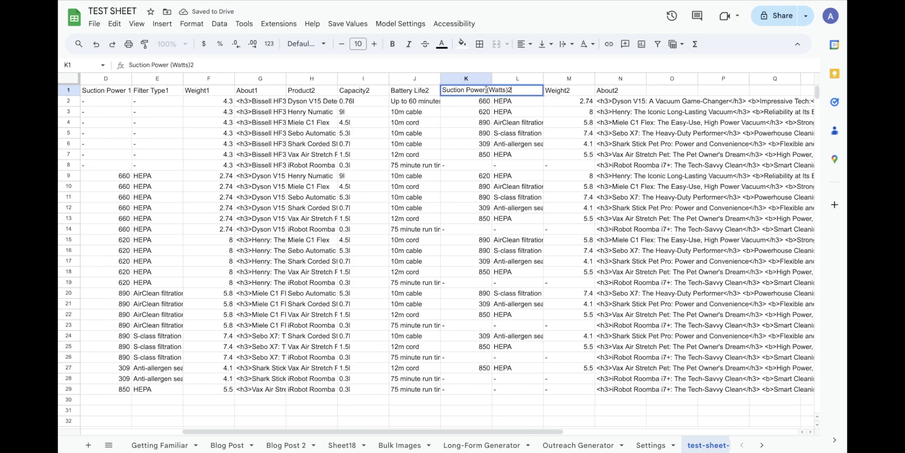
left_click_drag(510, 91, 487, 89)
key("BackSpace")
left_click(474, 112)
Widen the About2 column and set its text wrapping to Clip.
scroll(424, 169, "right", 2)
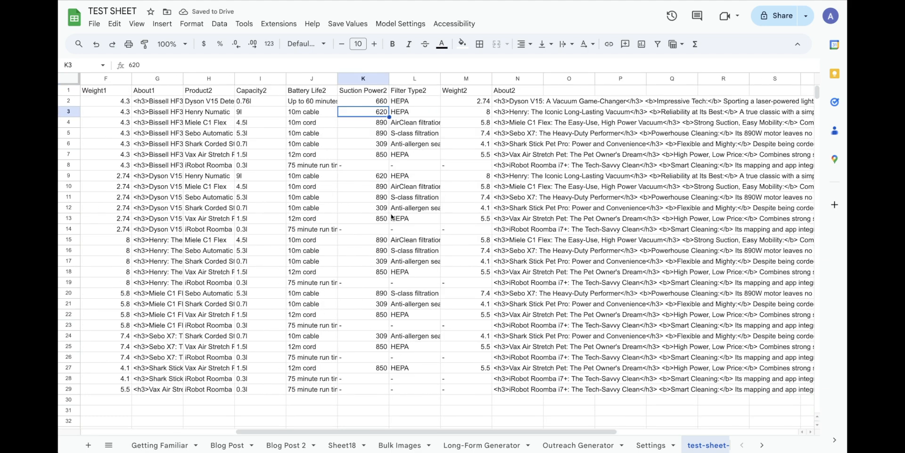
scroll(392, 217, "right", 6)
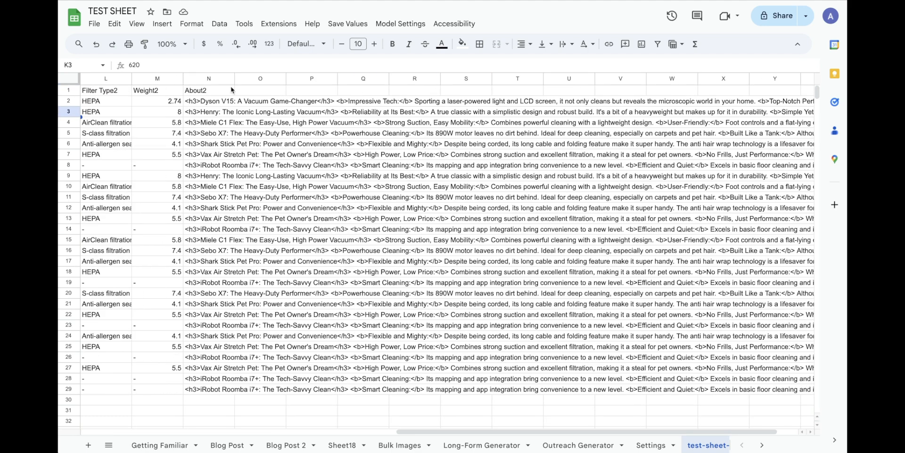
left_click_drag(286, 78, 304, 78)
left_click(231, 79)
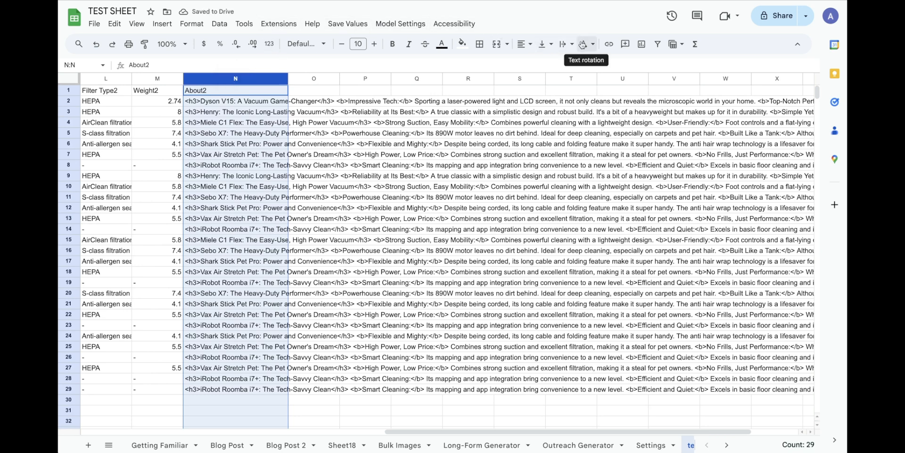
left_click(563, 44)
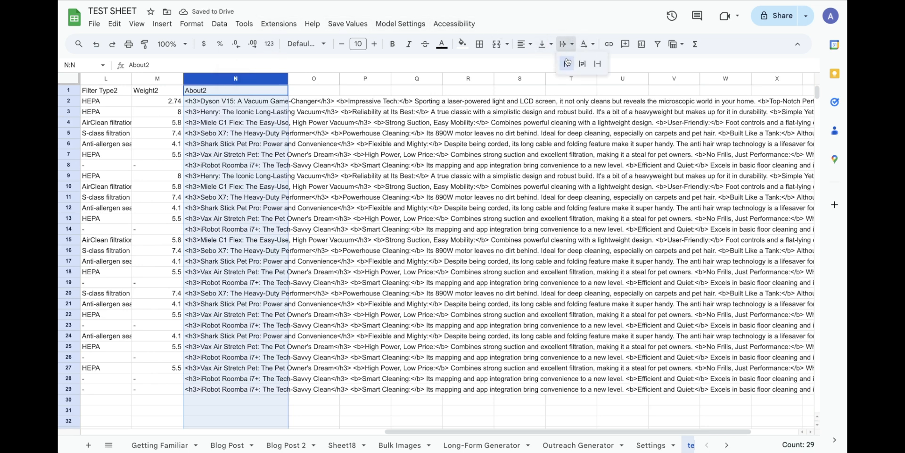
left_click(597, 63)
left_click_drag(288, 78, 295, 78)
Add Title and Slug headers in O1 and P1, beside About2.
left_click(331, 93)
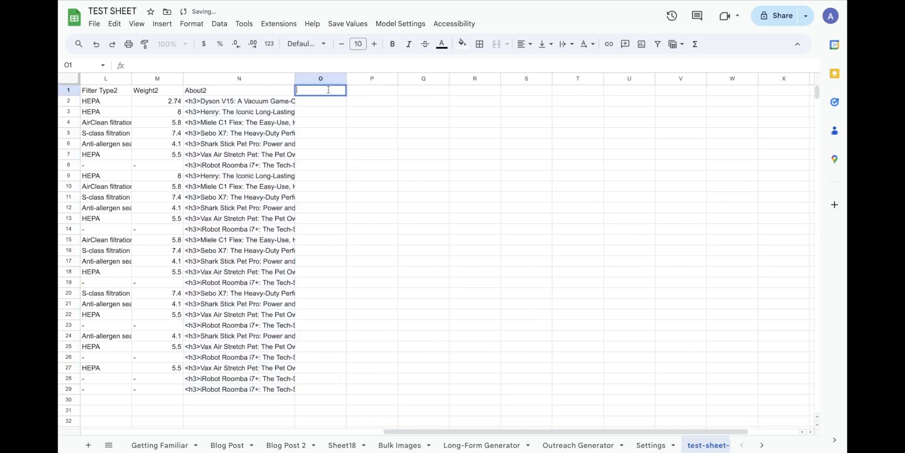
type("Title")
left_click(373, 93)
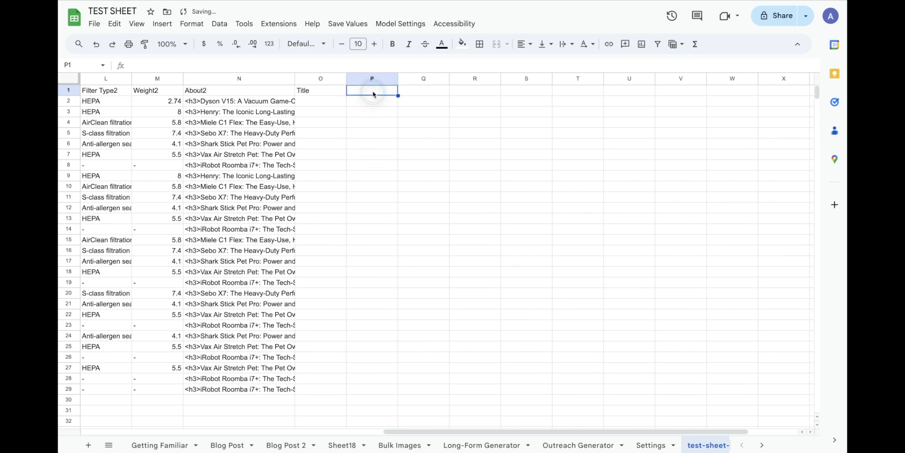
type("Slug")
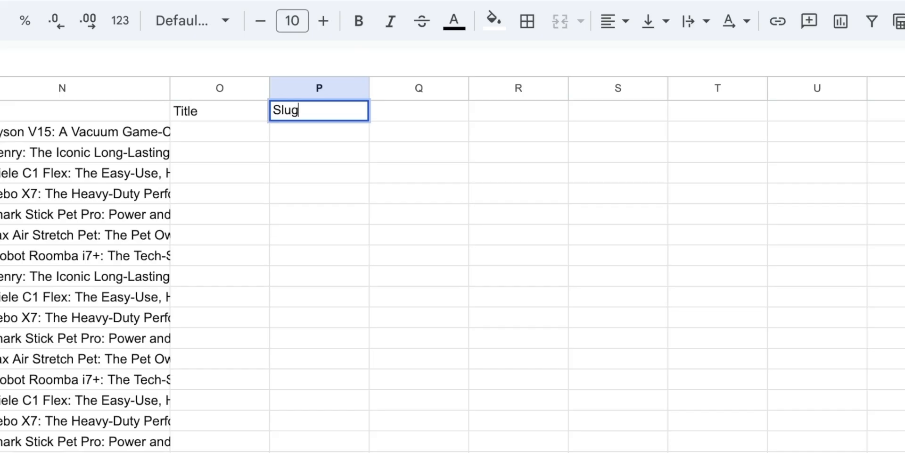
left_click(371, 115)
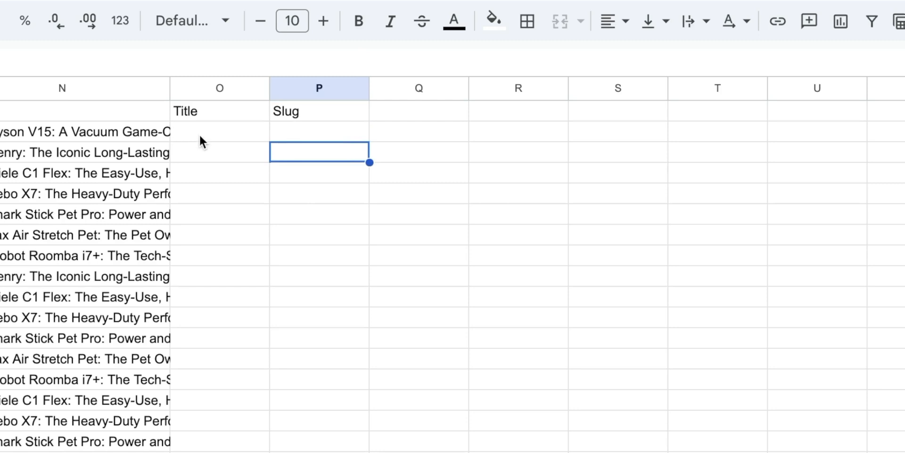
Add a Main Keyword header in Q1 and widen the Title column.
left_click(200, 140)
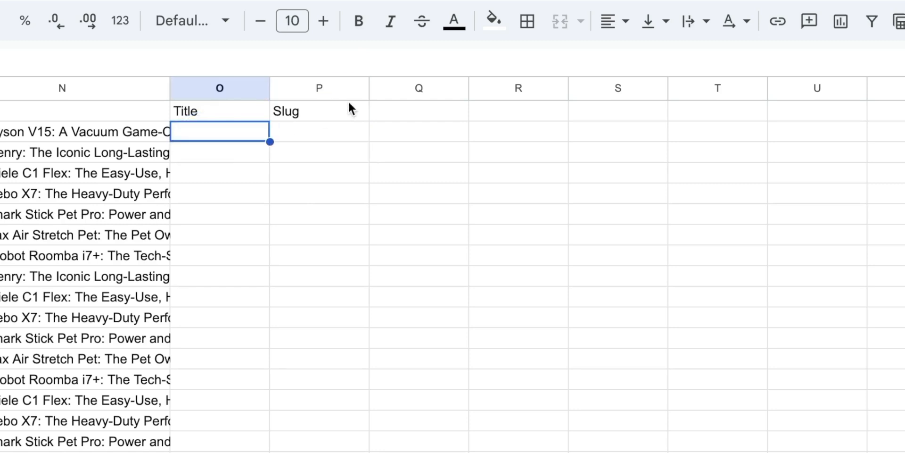
double_click(385, 110)
type("Mai")
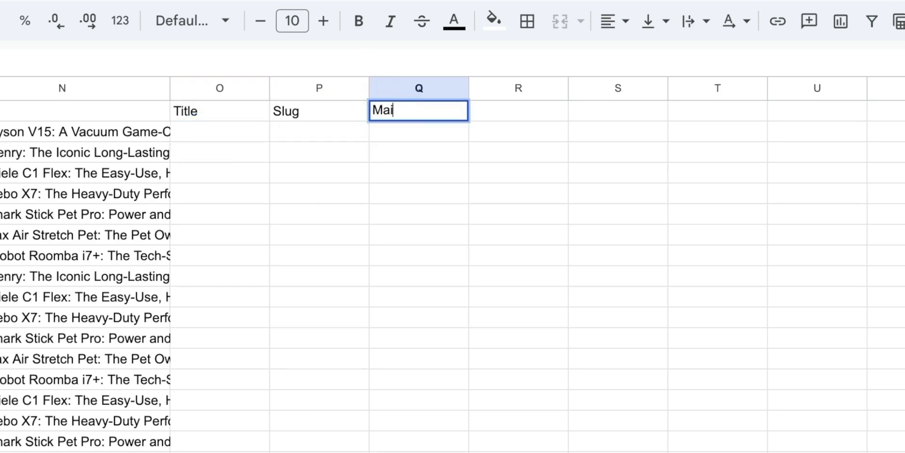
type("n Keyword")
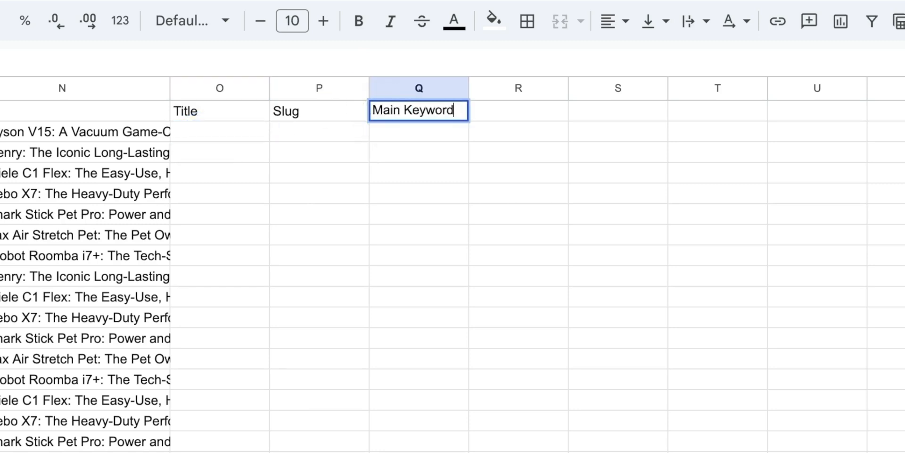
left_click(363, 149)
left_click(261, 130)
left_click_drag(271, 84, 468, 85)
Enter the title formula =concatenate(A2," Vs. ",H2,": [Year] Comparison)") in O2.
double_click(241, 133)
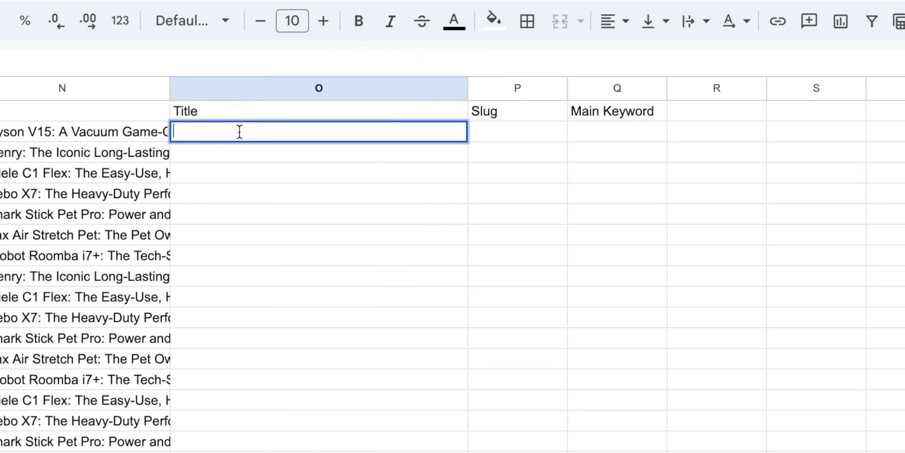
type("=concatenat")
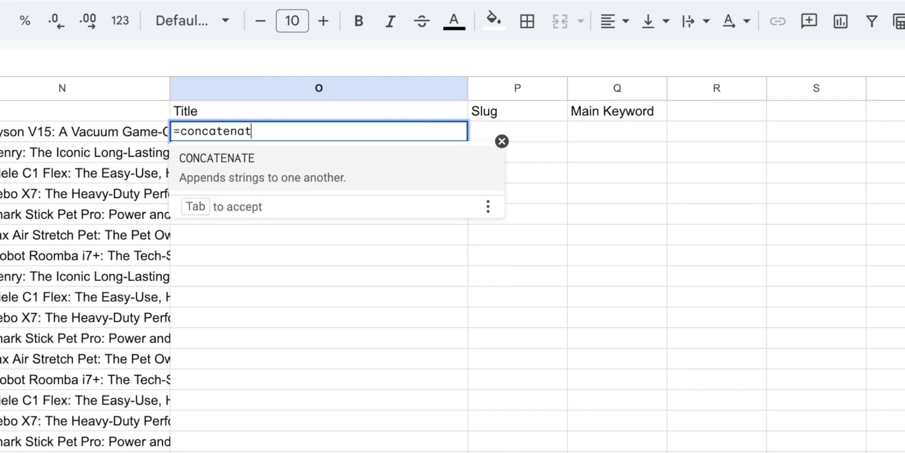
type("e(")
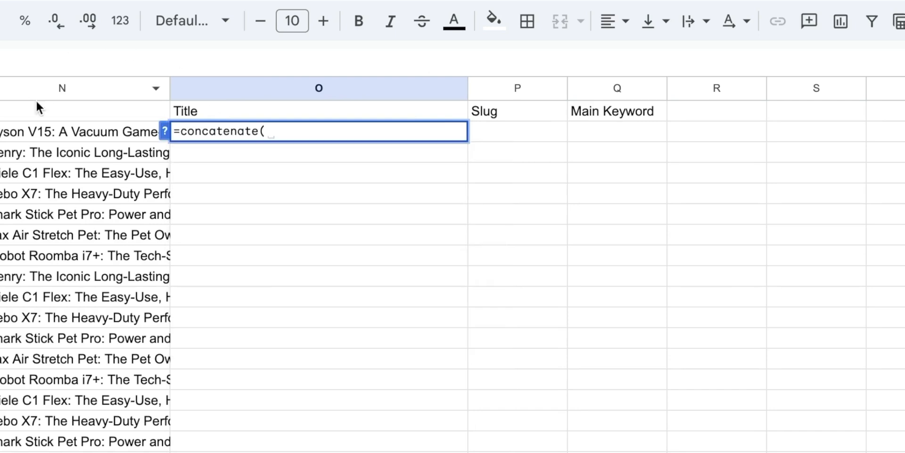
scroll(453, 264, "left", 10)
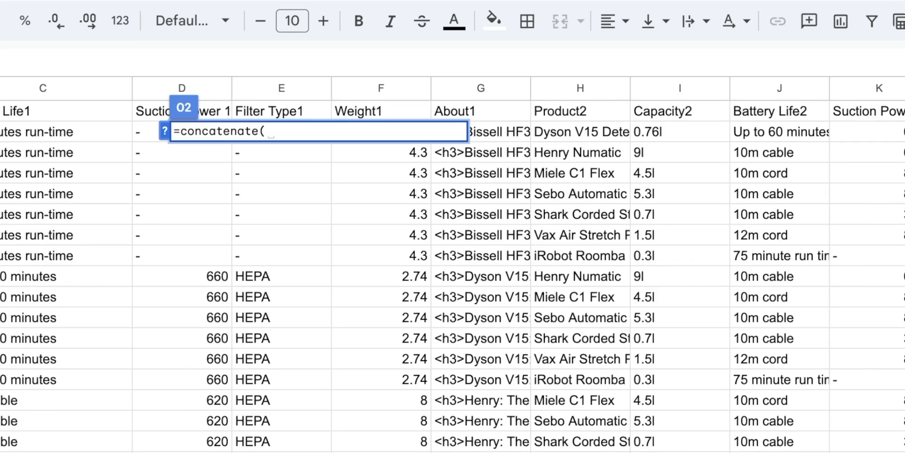
type("A2,")
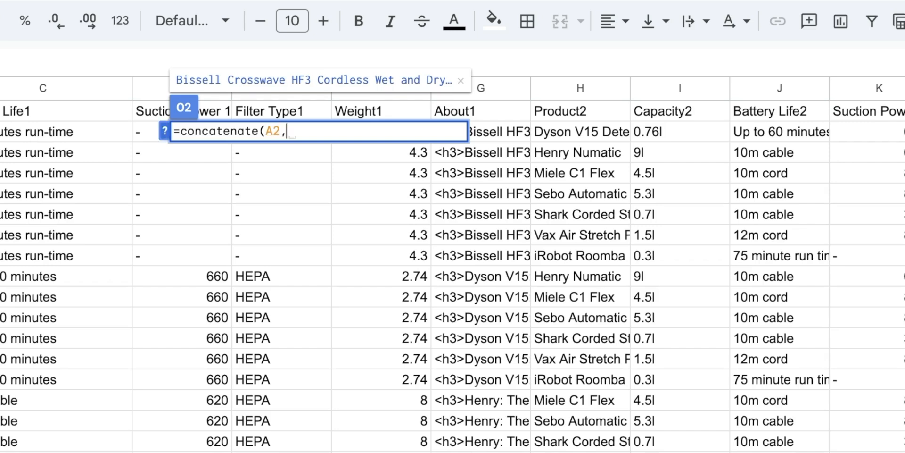
type("\" Vs. \",")
left_click(590, 132)
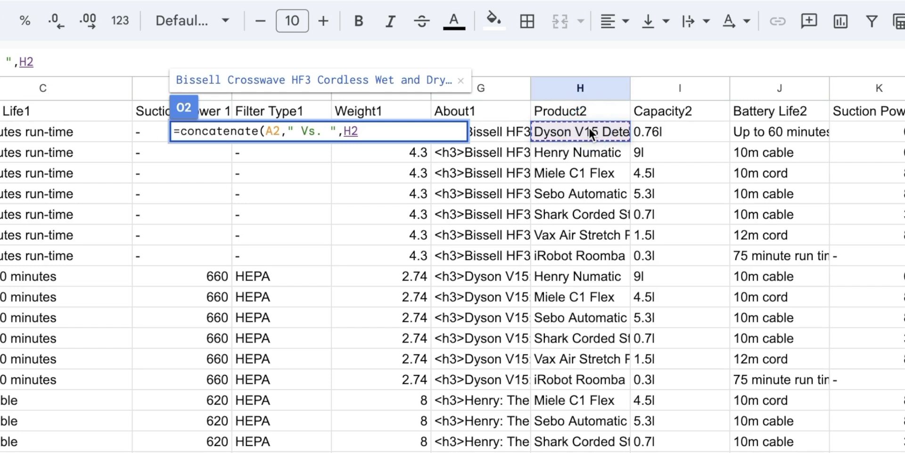
type(",\":")
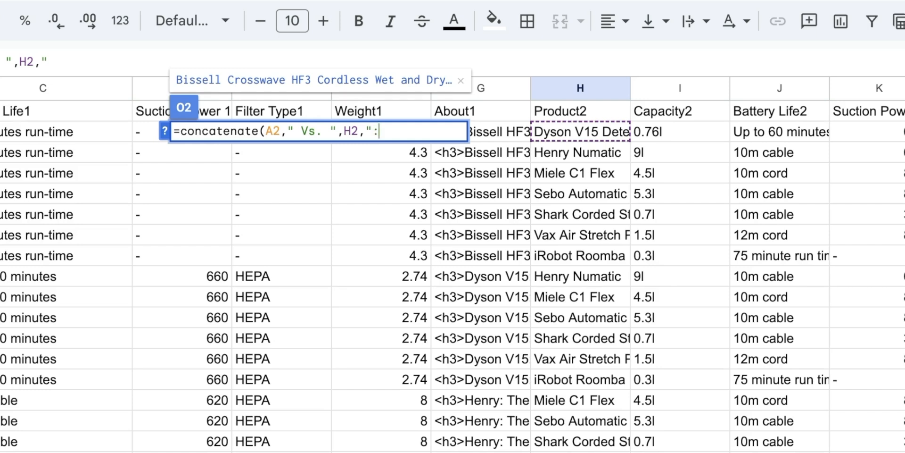
type("[Year")
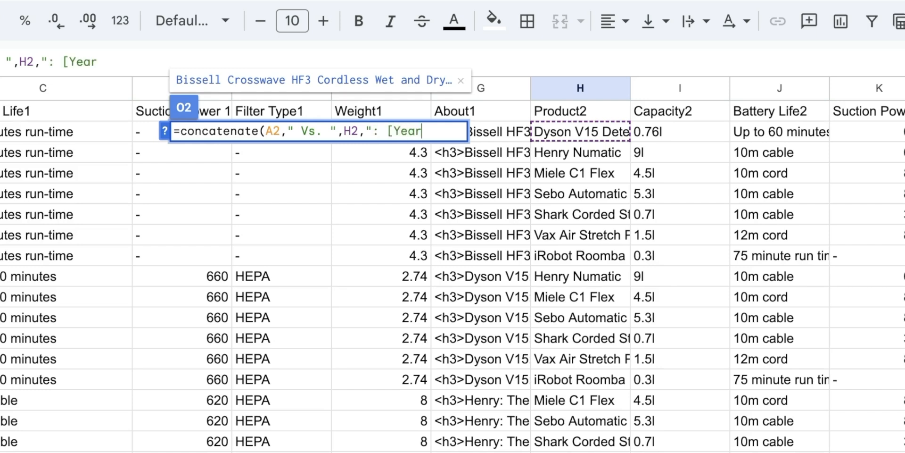
type("] Compariso")
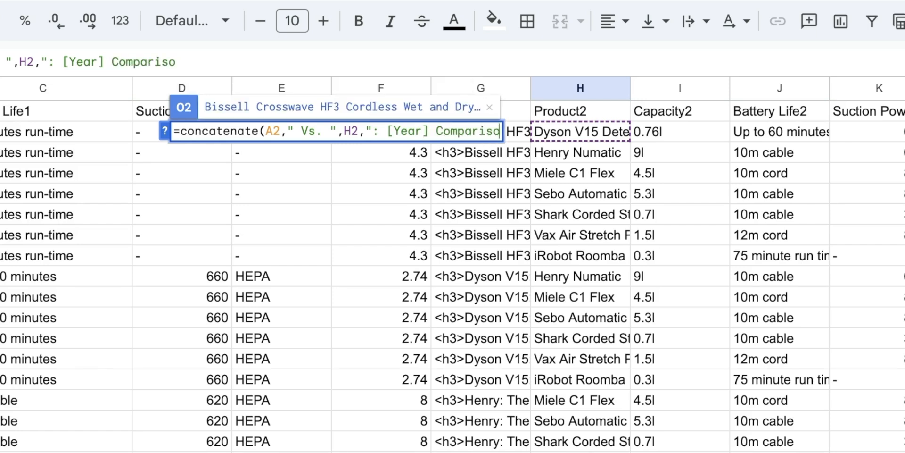
type("n)")
key("Return")
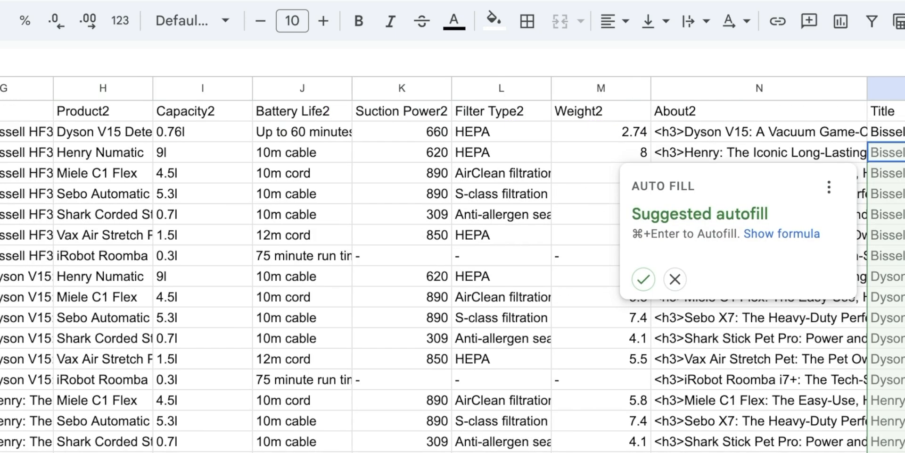
Remove the stray closing parenthesis after "Comparison" inside the quoted text of the O2 title formula.
scroll(648, 179, "right", 4)
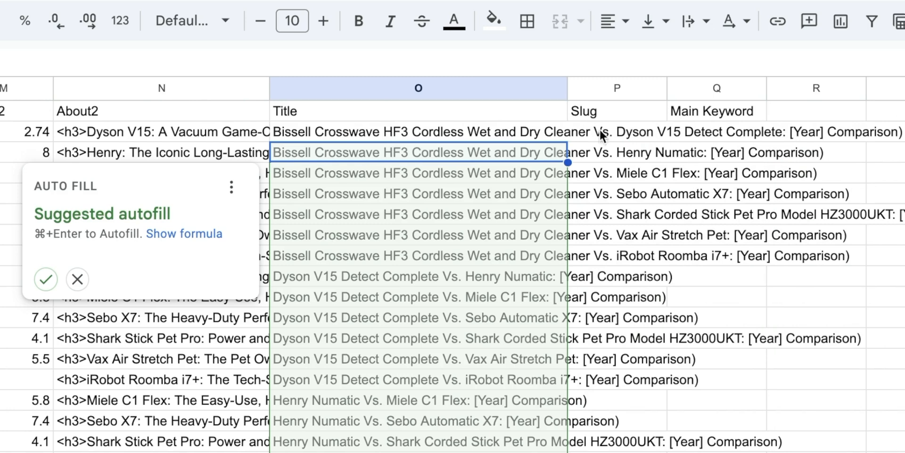
double_click(393, 132)
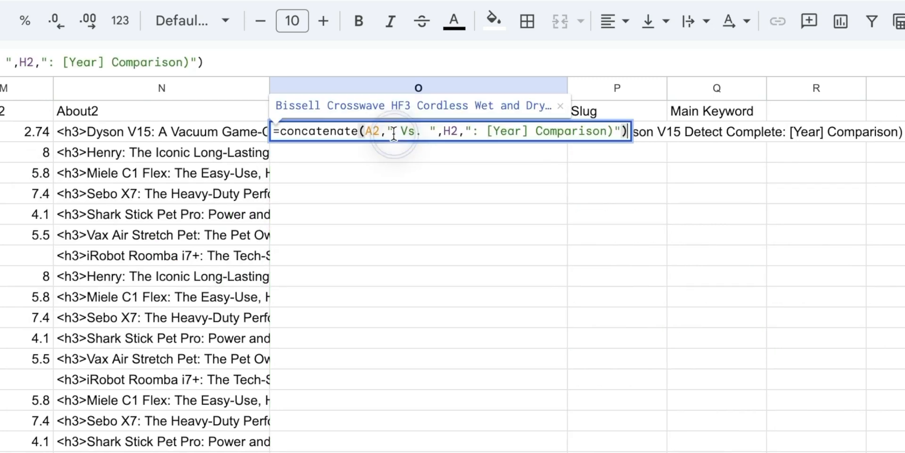
left_click(606, 133)
key("BackSpace")
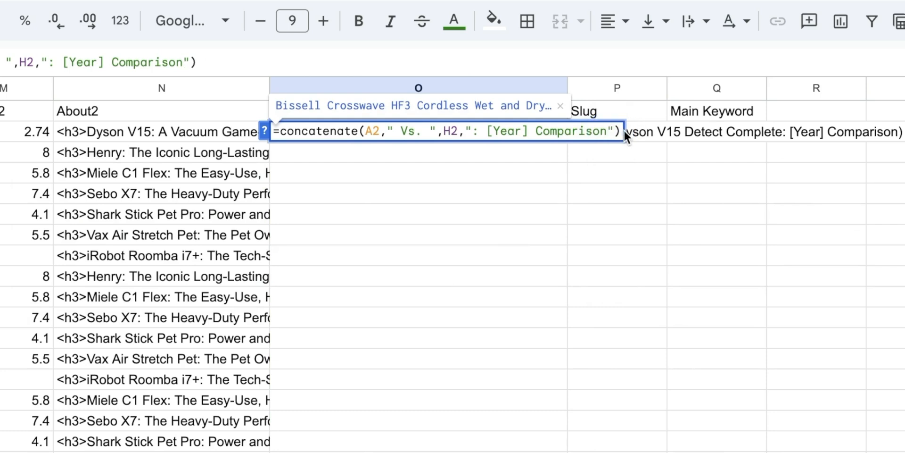
key("Return")
Fill the title formula from O2 down the Title column through row 29.
left_click(533, 133)
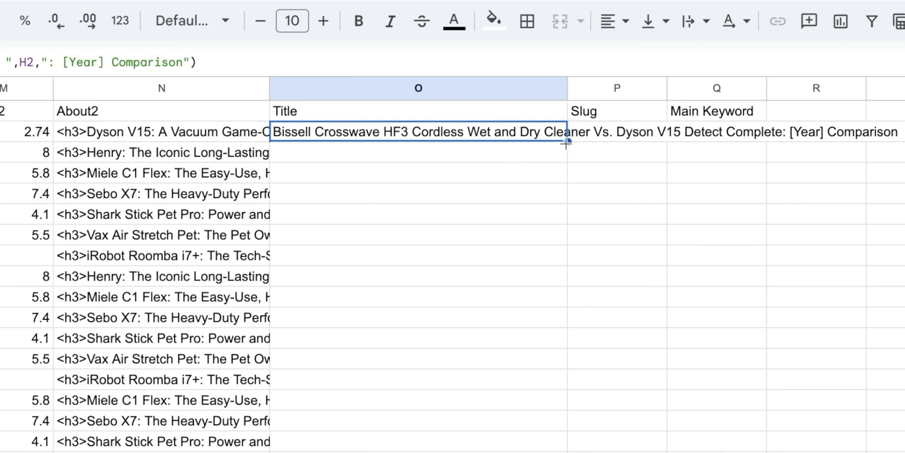
left_click(391, 127)
left_click_drag(565, 143, 523, 452)
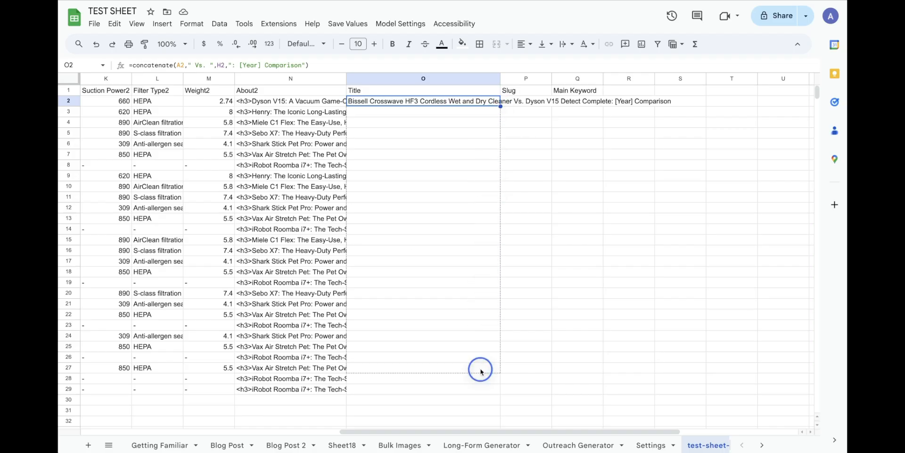
left_click_drag(478, 384, 478, 389)
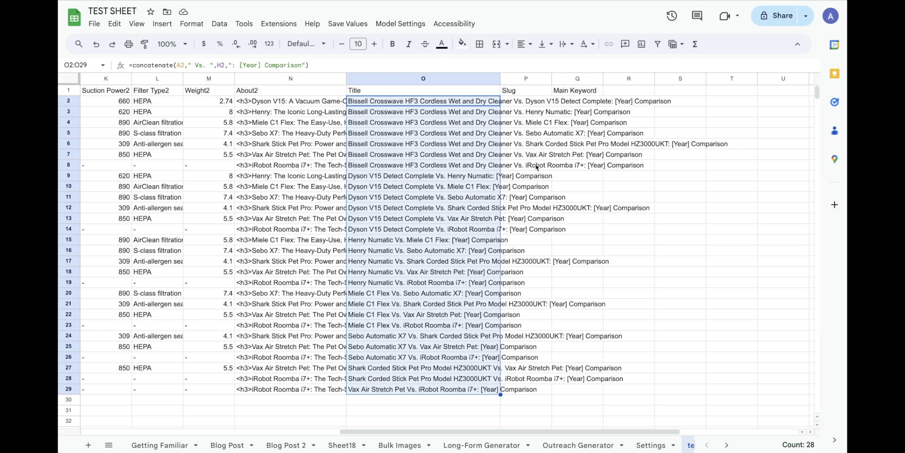
Set the text wrapping of the entire Title column to Clip.
left_click(523, 154)
left_click(466, 78)
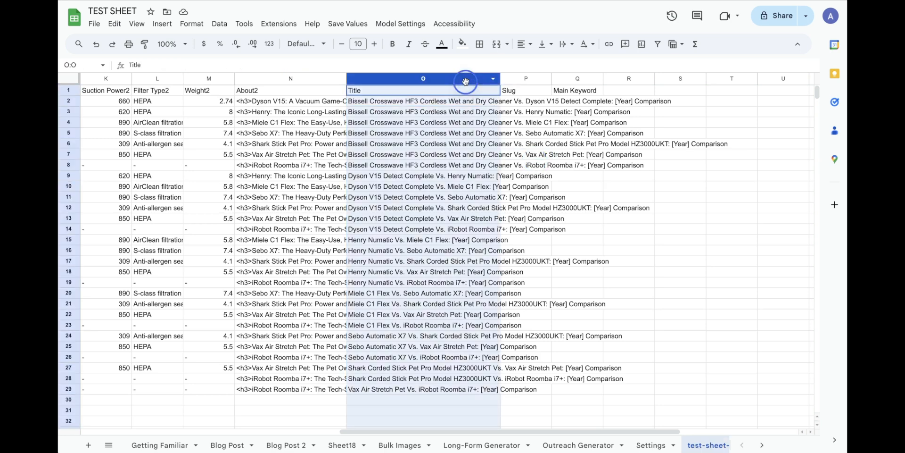
left_click(567, 43)
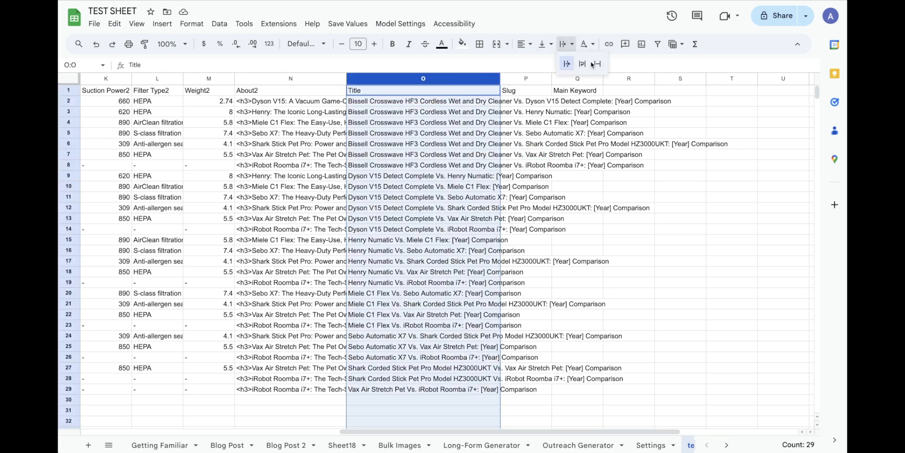
left_click(596, 62)
Widen the Slug column and swap it with Main Keyword, so Main Keyword is in P and Slug in Q.
left_click(520, 104)
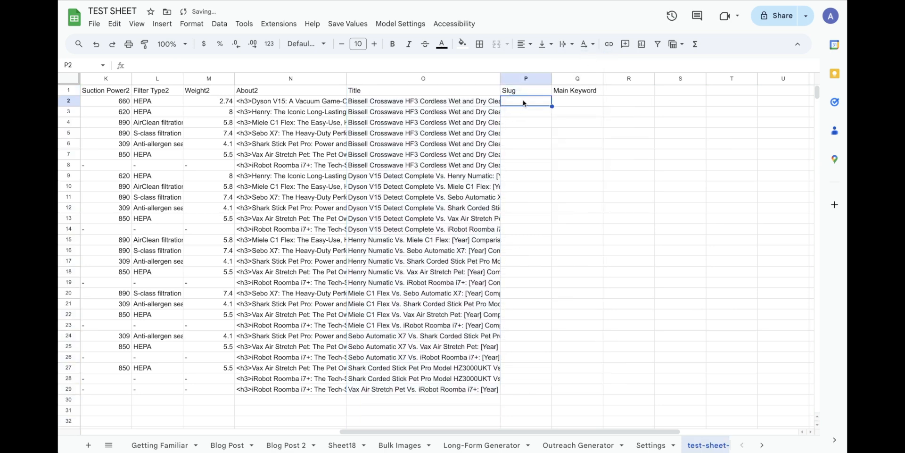
left_click_drag(552, 79, 530, 88)
left_click(602, 79)
Start the Main Keyword formula in P2 with =lower( and reference the first product name in A2.
left_click(527, 101)
double_click(526, 100)
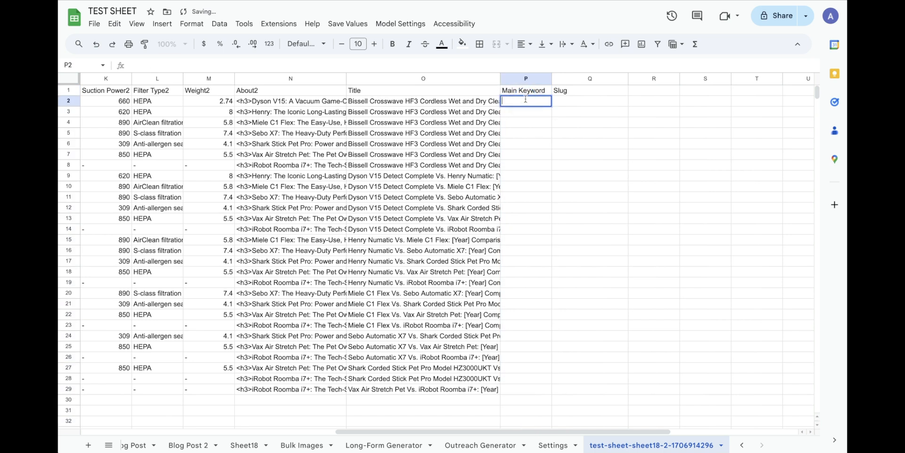
type("=lower")
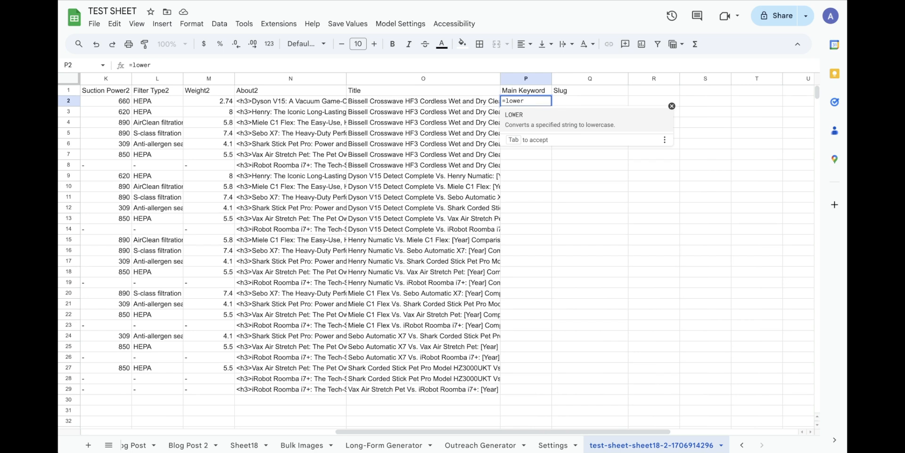
type("(")
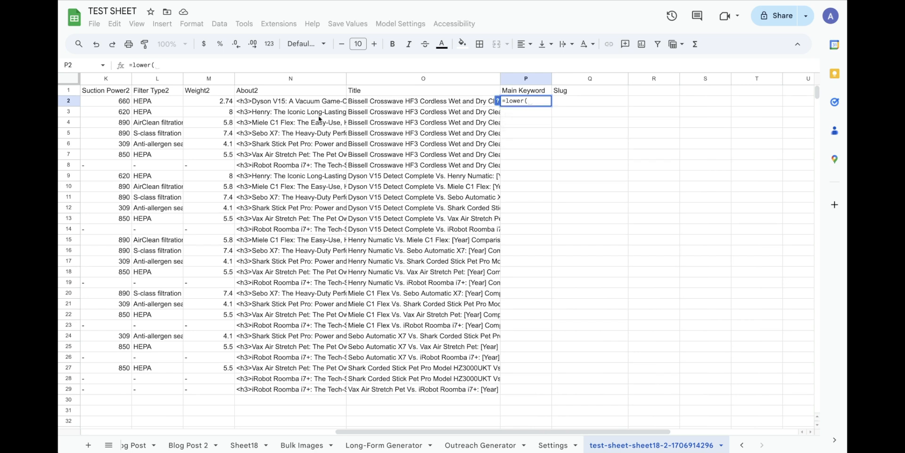
scroll(205, 105, "left", 10)
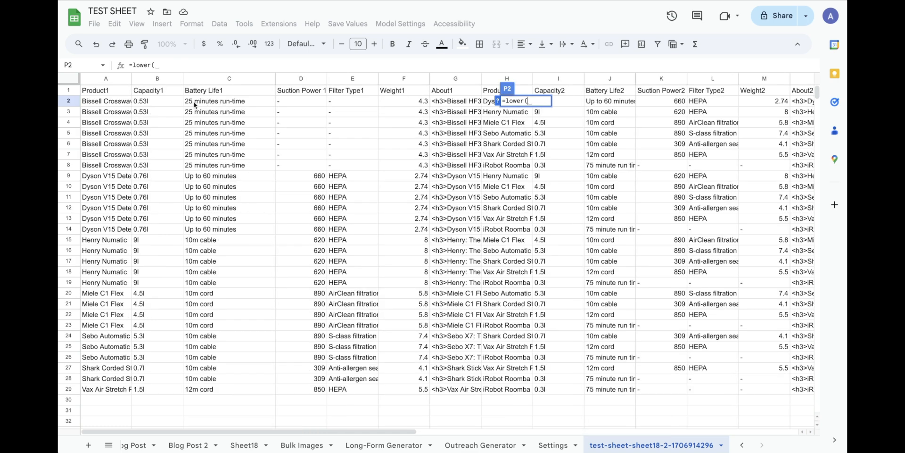
left_click(108, 103)
Extend the Main Keyword formula in P2 after A2 with the separator text & " vs" &.
scroll(364, 118, "right", 10)
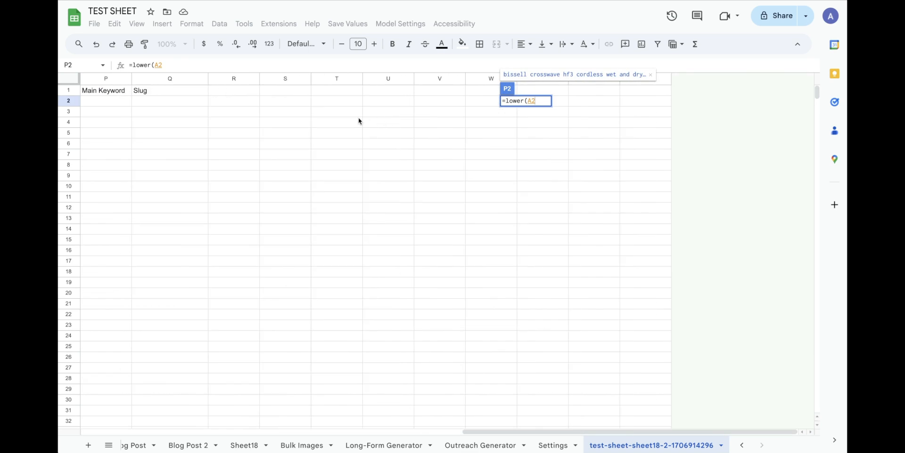
scroll(357, 121, "left", 2)
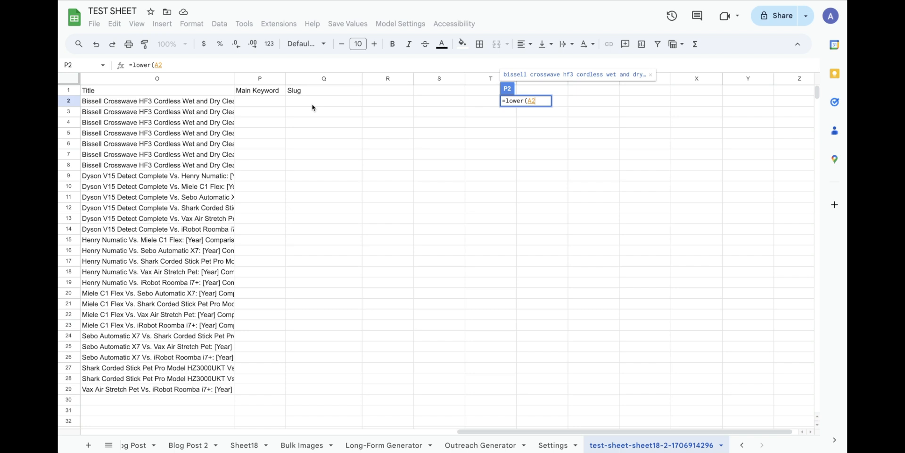
type(",")
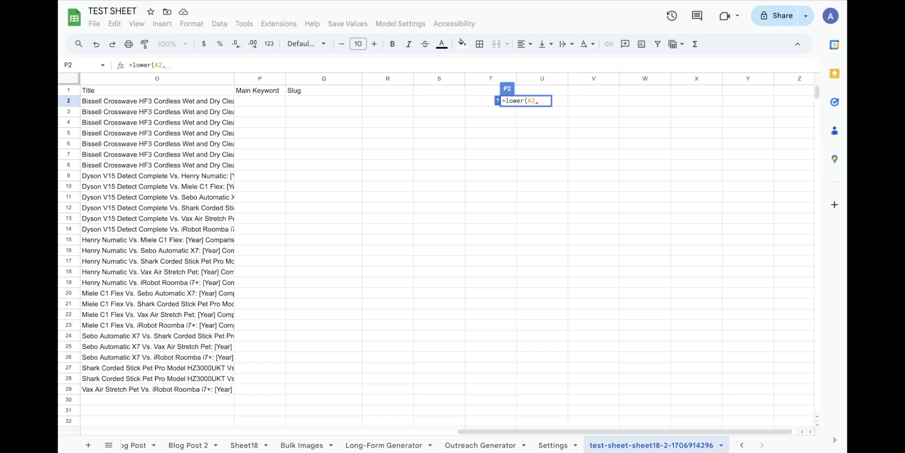
type(" & \"")
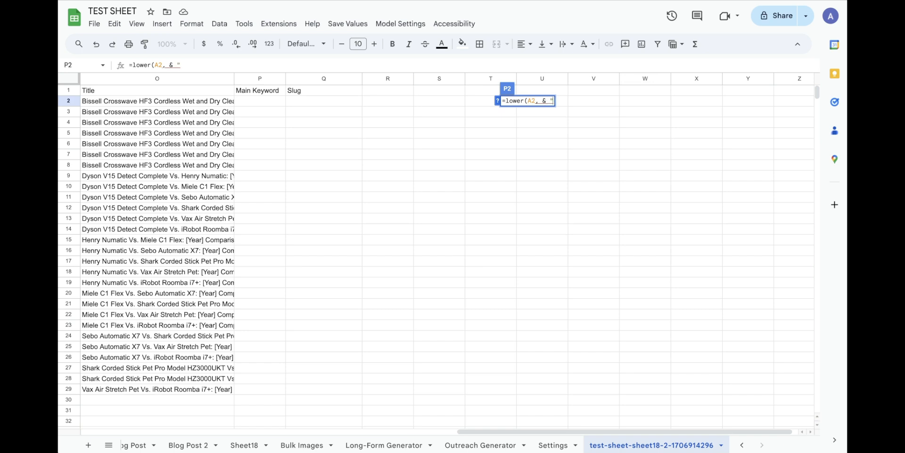
type("d")
key("Delete")
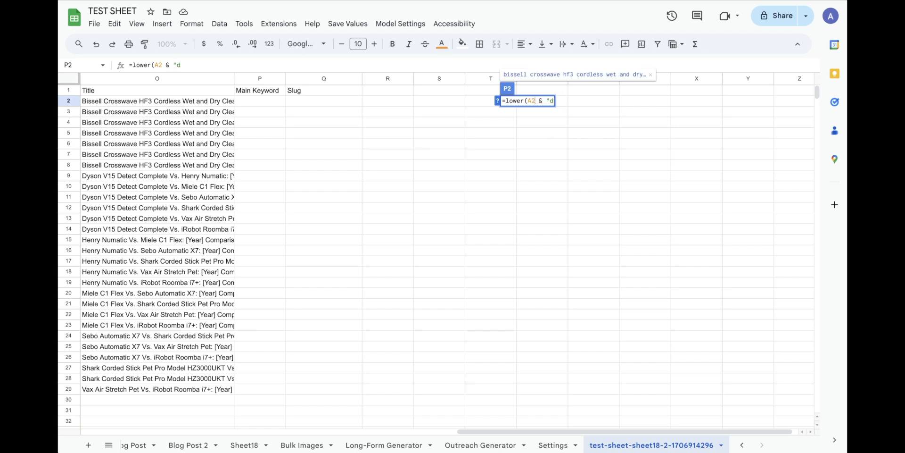
key("BackSpace")
type("vs\" &")
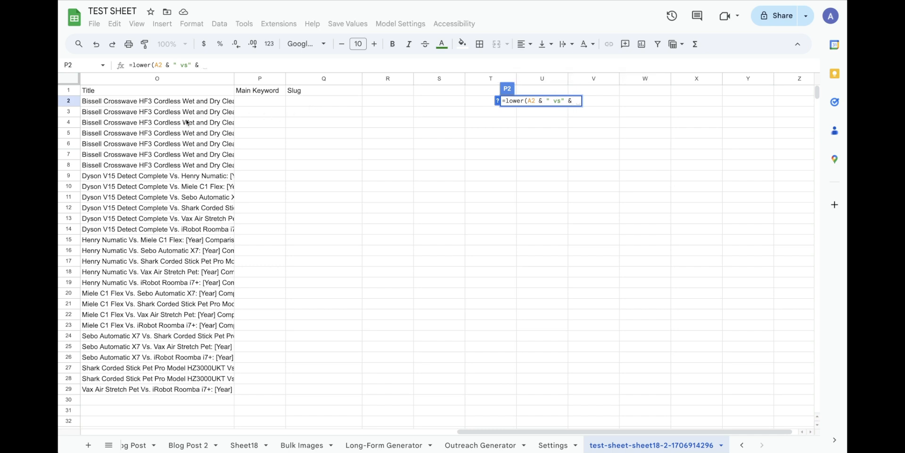
Reference the second product name in H2 and complete the P2 formula as =lower(A2 & " vs " & H2).
scroll(155, 101, "left", 5)
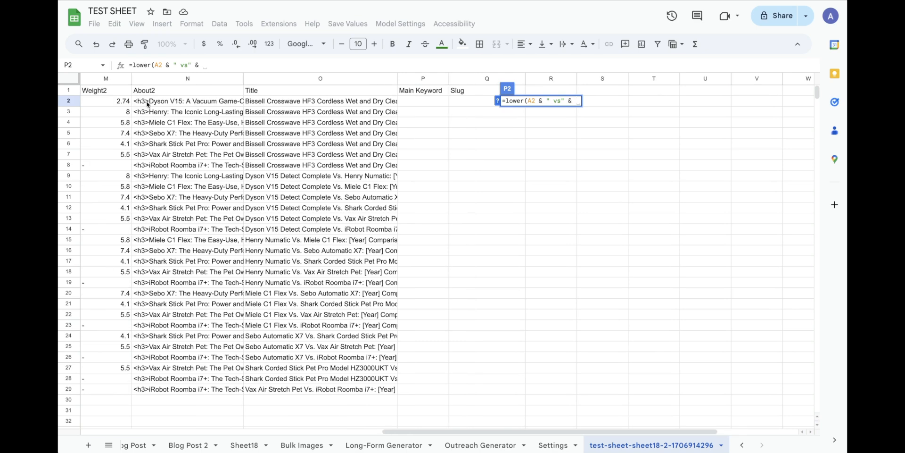
scroll(146, 103, "left", 4)
scroll(270, 106, "left", 3)
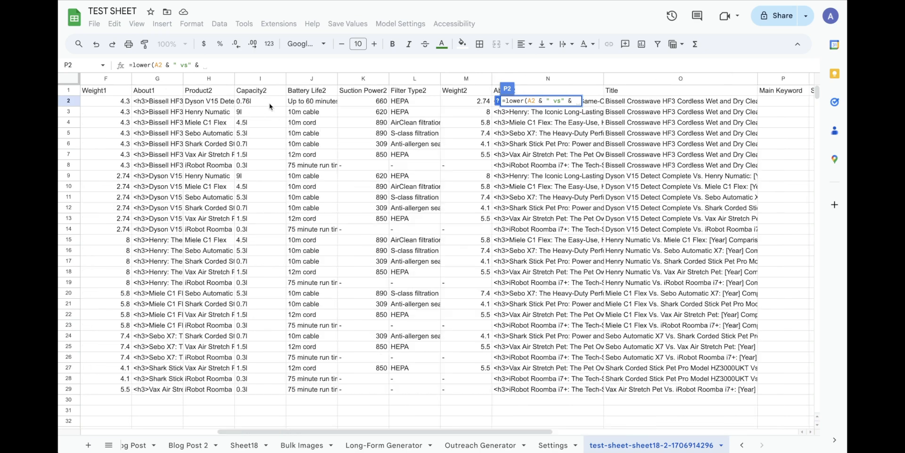
left_click(203, 104)
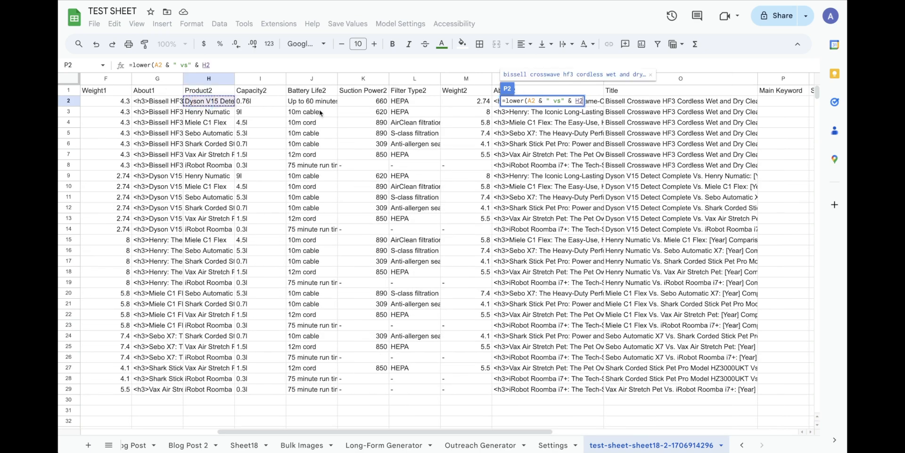
scroll(298, 113, "right", 8)
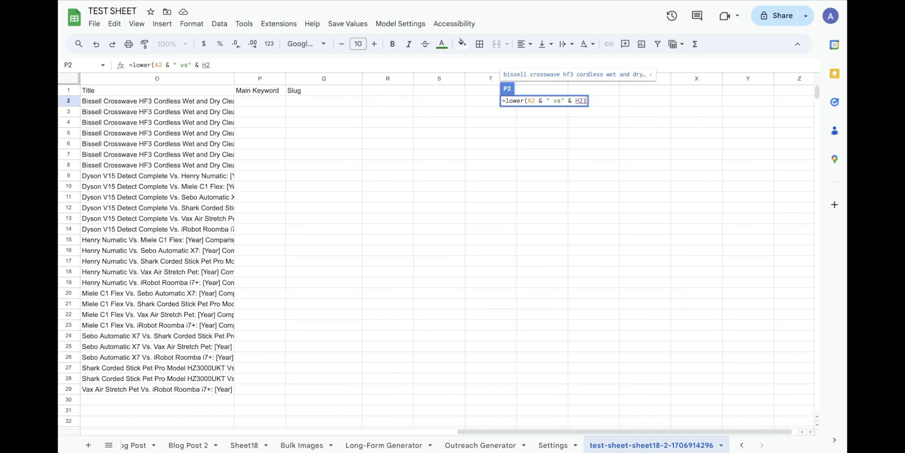
key("Return")
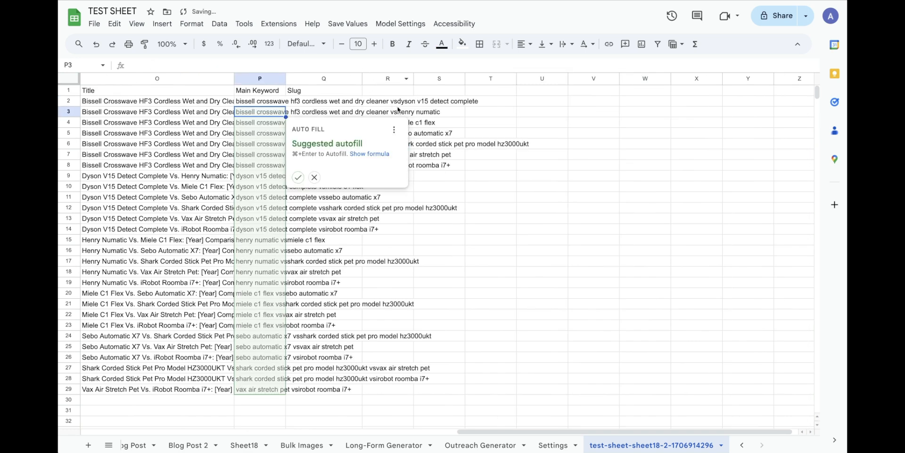
double_click(269, 101)
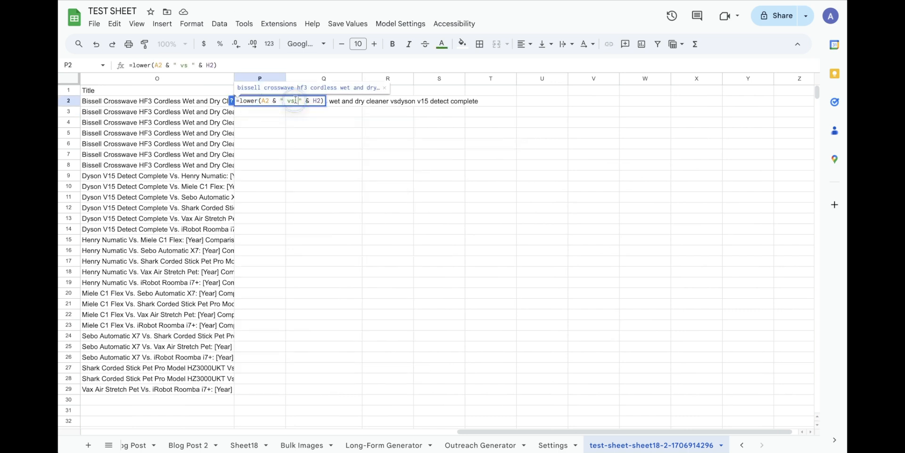
key("Return")
Fill the Main Keyword formula from P2 down through row 29 and widen the column slightly.
left_click(271, 102)
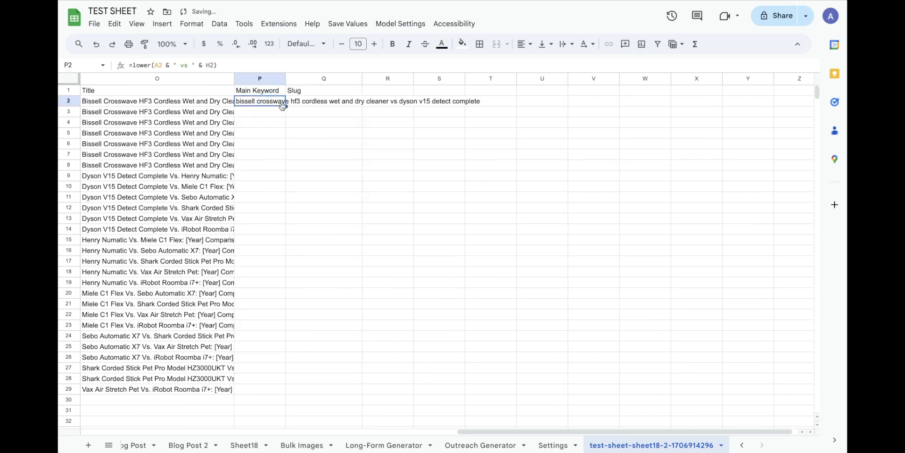
left_click_drag(285, 106, 251, 389)
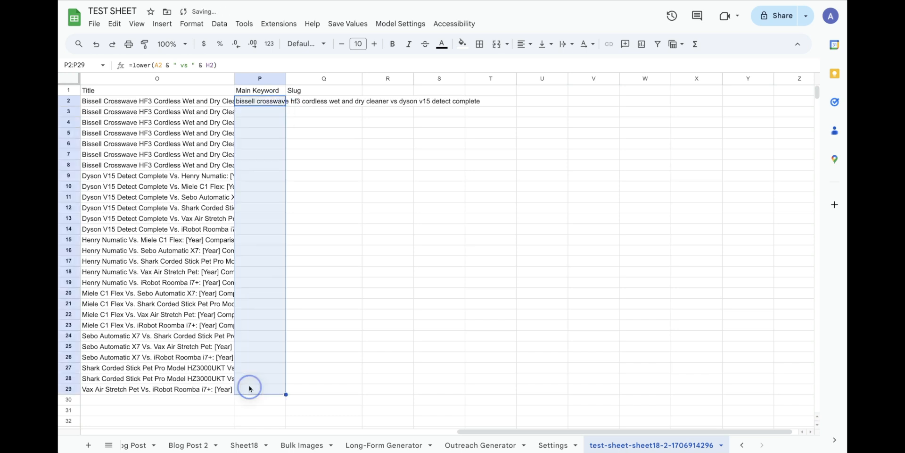
left_click_drag(286, 79, 305, 79)
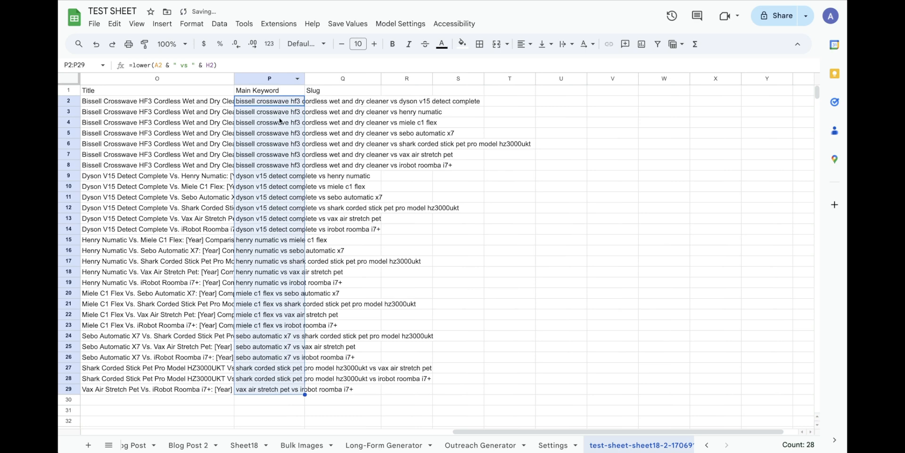
left_click(315, 103)
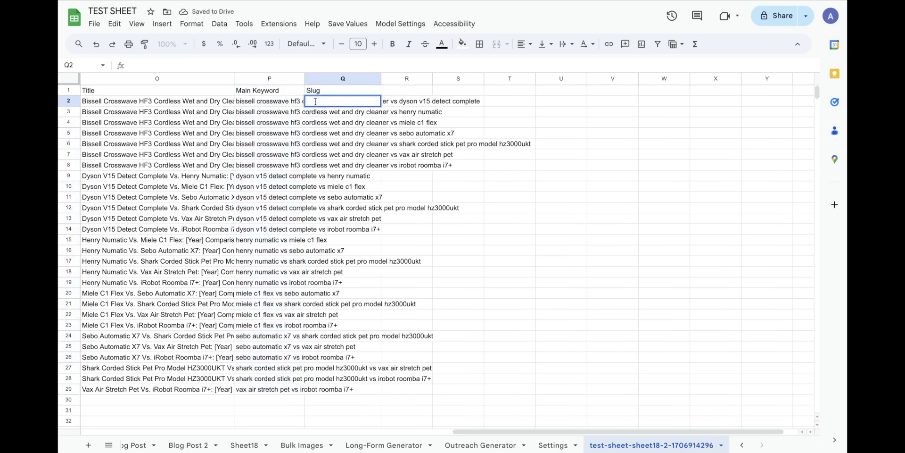
type("=getslug")
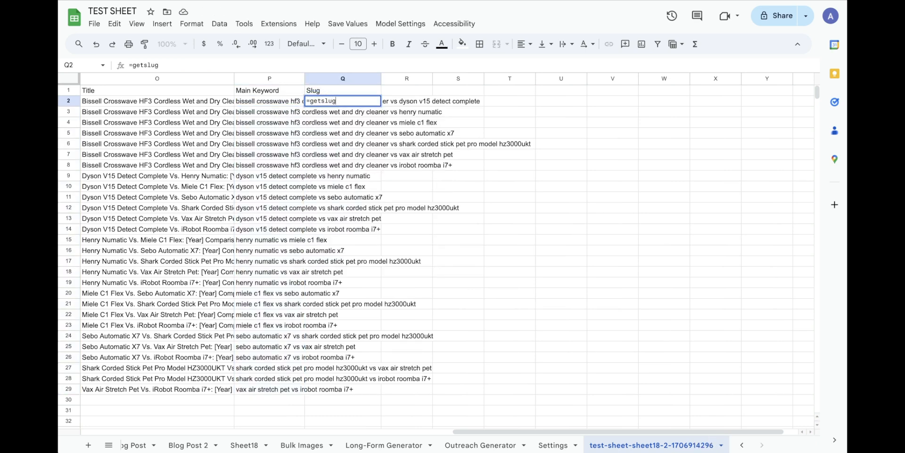
key("BackSpace")
Look up the name of the slug function in the Getting Familiar sheet's function list.
scroll(145, 446, "left", 1)
scroll(145, 445, "left", 1)
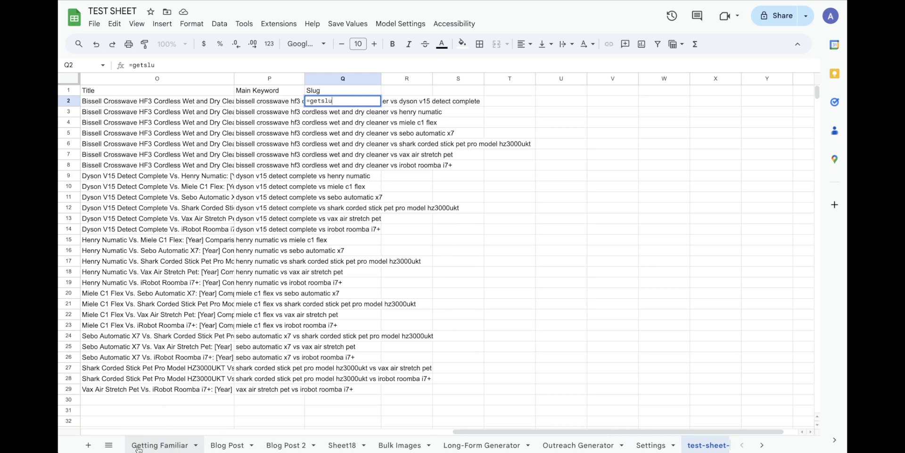
left_click(144, 445)
left_click(279, 388)
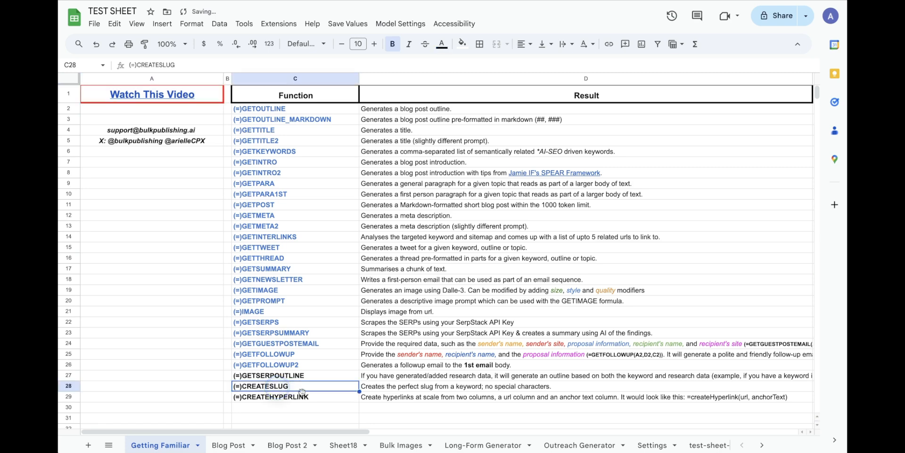
Return to the comparison sheet and replace the formula in Q2 with =createSlug(P2).
left_click(709, 445)
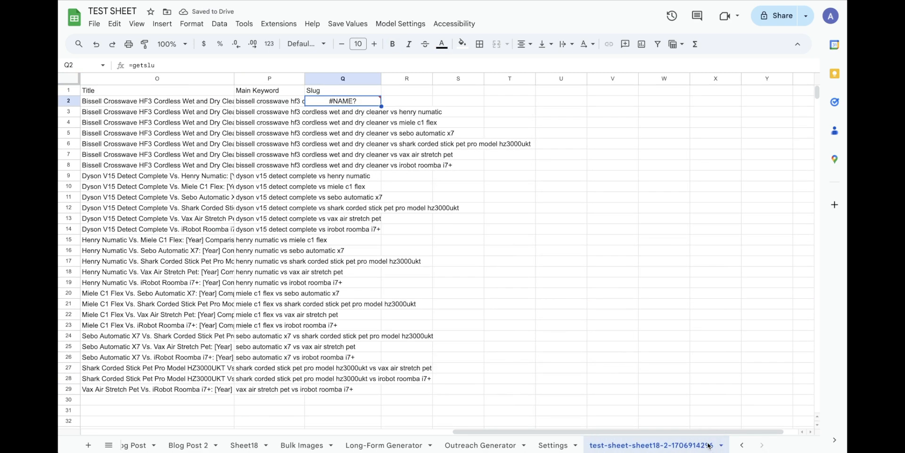
left_click(359, 101)
double_click(359, 101)
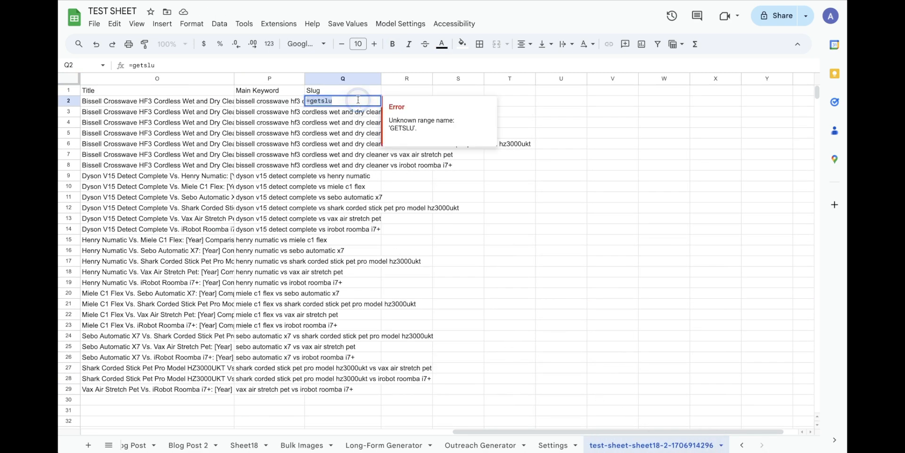
type("=create")
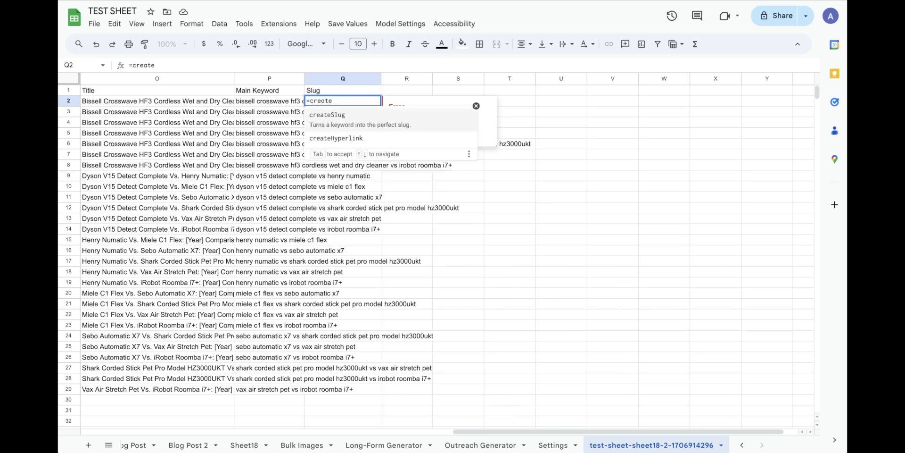
left_click(366, 116)
left_click(276, 109)
type(")")
key("Return")
Widen the Slug column and fill the createSlug formula from Q2 down through row 29.
left_click_drag(381, 79, 451, 80)
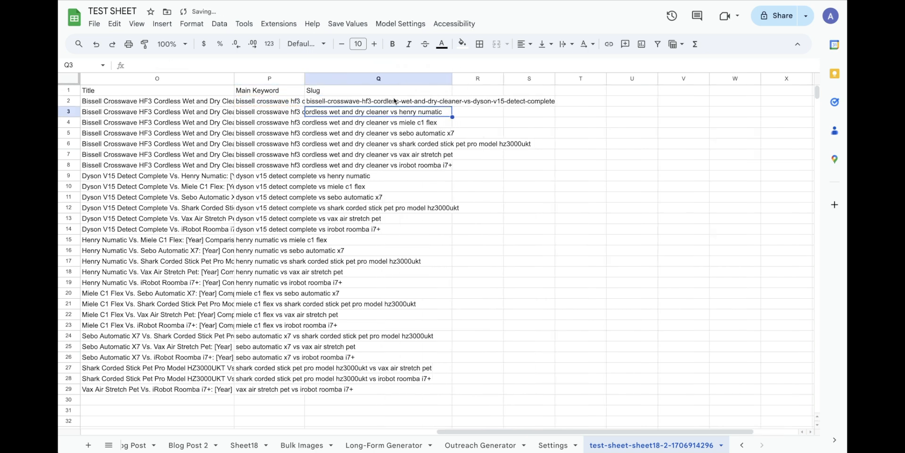
left_click(436, 102)
left_click_drag(452, 106, 434, 392)
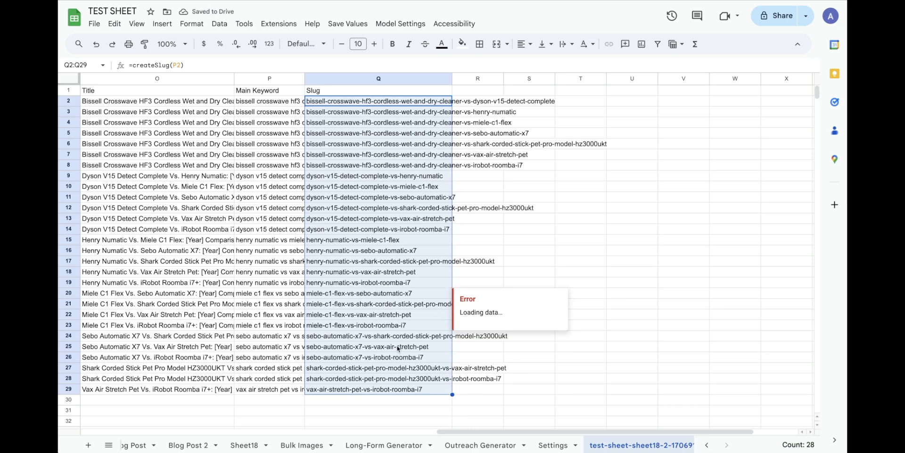
left_click(401, 112)
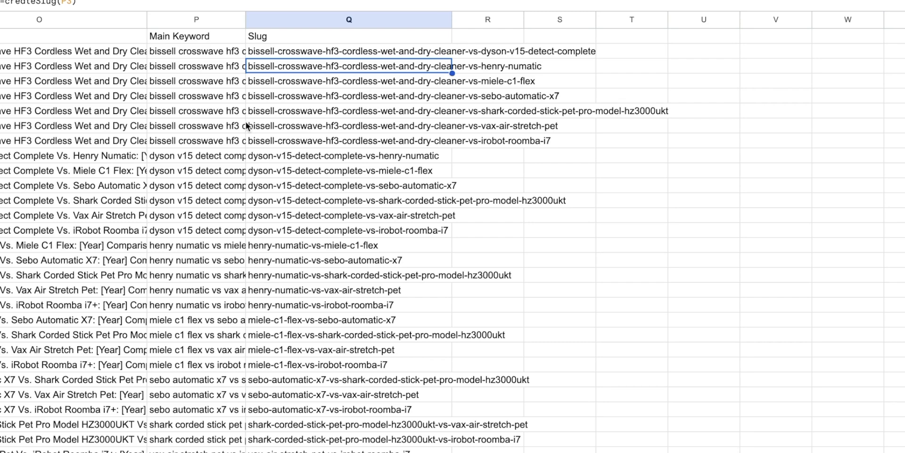
Download the comparison sheet as a file.
scroll(248, 120, "left", 10)
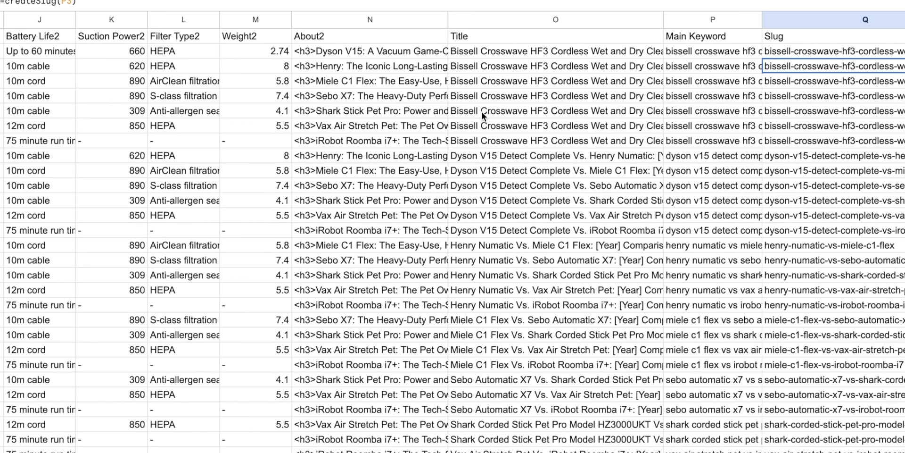
scroll(482, 112, "left", 12)
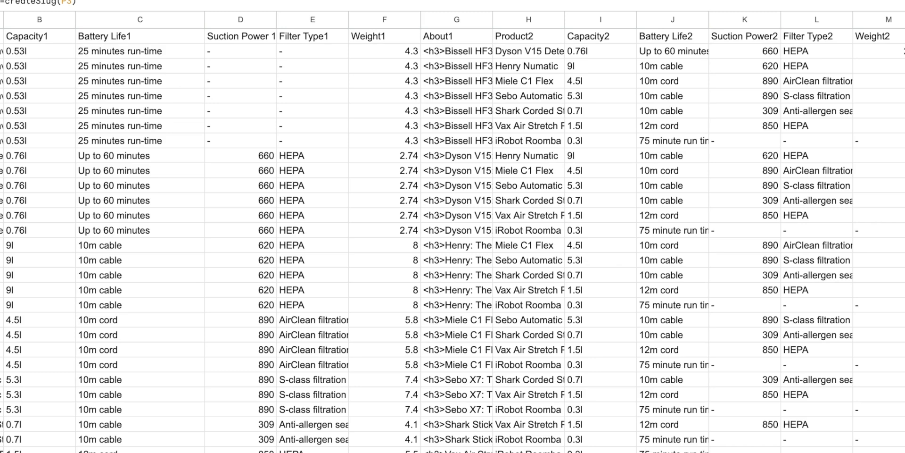
left_click(0, 0)
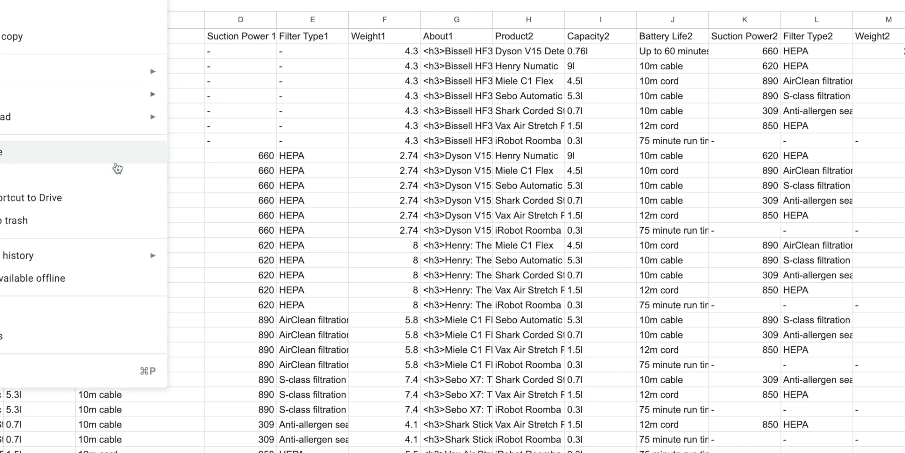
mouse_move(117, 119)
left_click(250, 214)
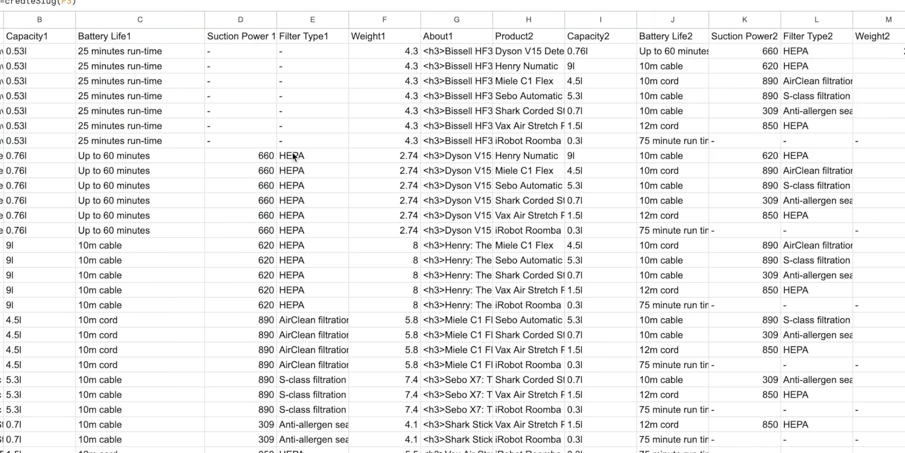
Examine the dash entries in Suction Power 1 and Filter Type1 for the Bissell rows, 2 to 8.
left_click(218, 53)
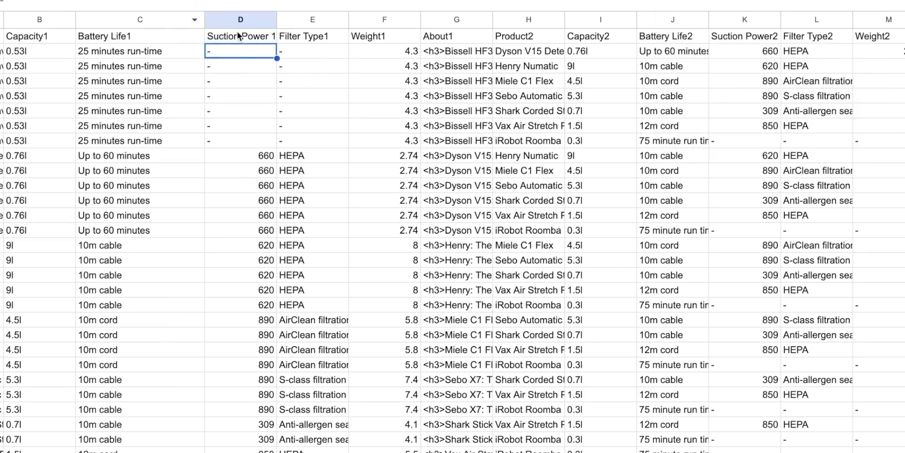
left_click_drag(299, 50, 311, 140)
left_click_drag(236, 56, 250, 142)
left_click(381, 90)
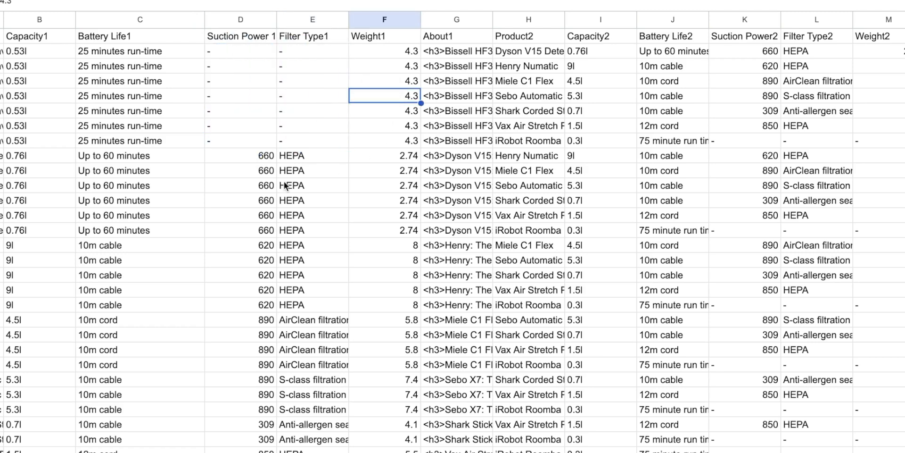
left_click_drag(248, 55, 254, 137)
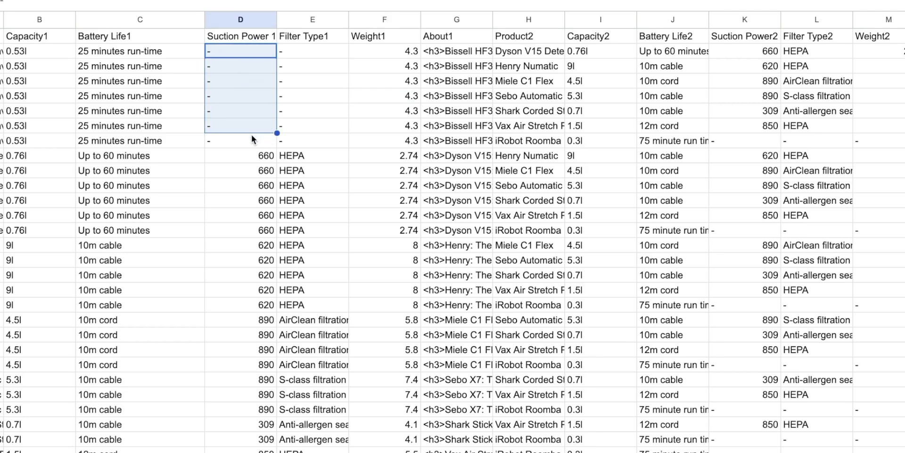
left_click(250, 145)
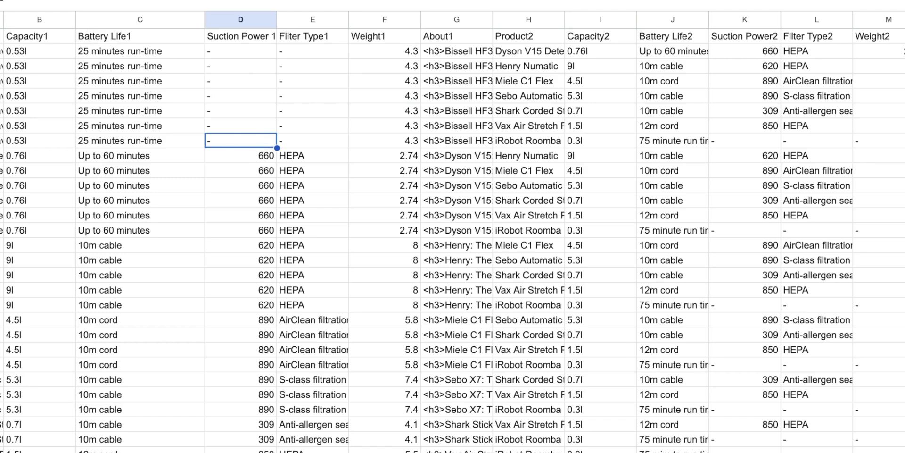
Narrow the Slug column, add a Meta Description header in R1, and widen column R.
scroll(342, 72, "right", 10)
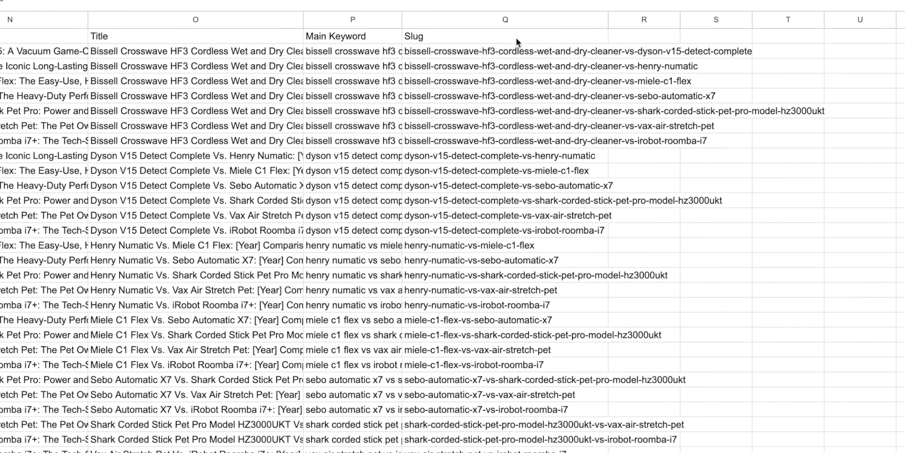
left_click_drag(609, 19, 546, 21)
left_click(584, 34)
type("Me")
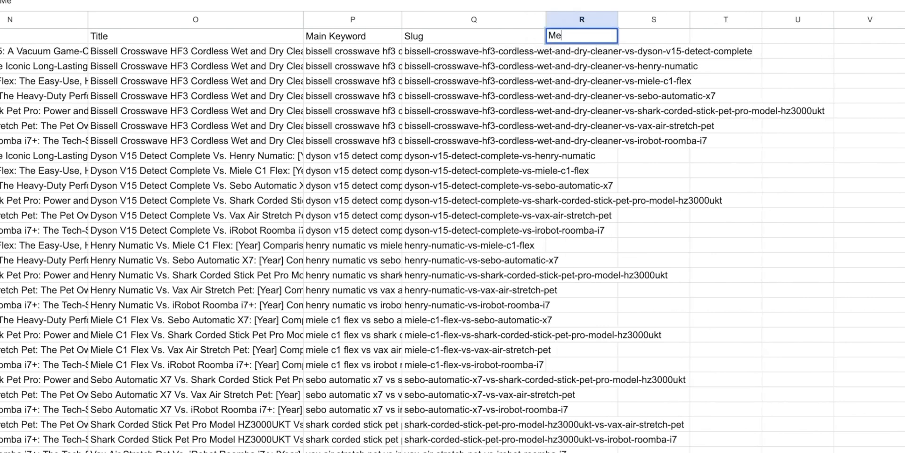
type("ta Description")
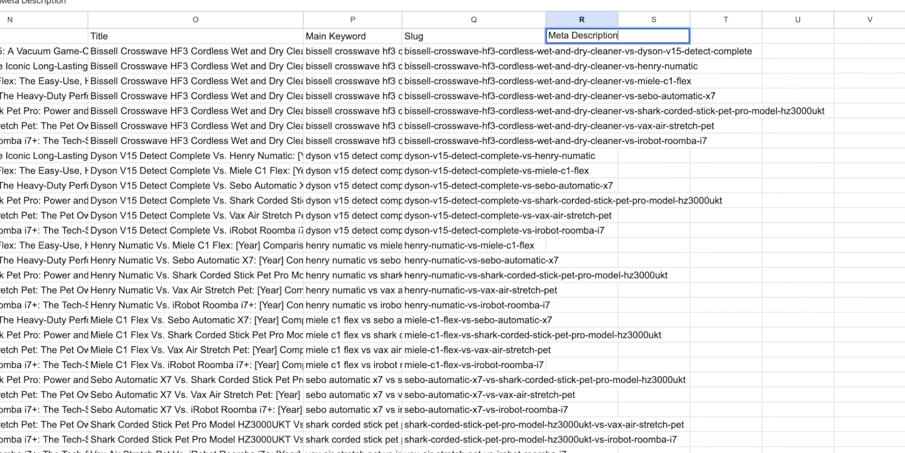
left_click(581, 51)
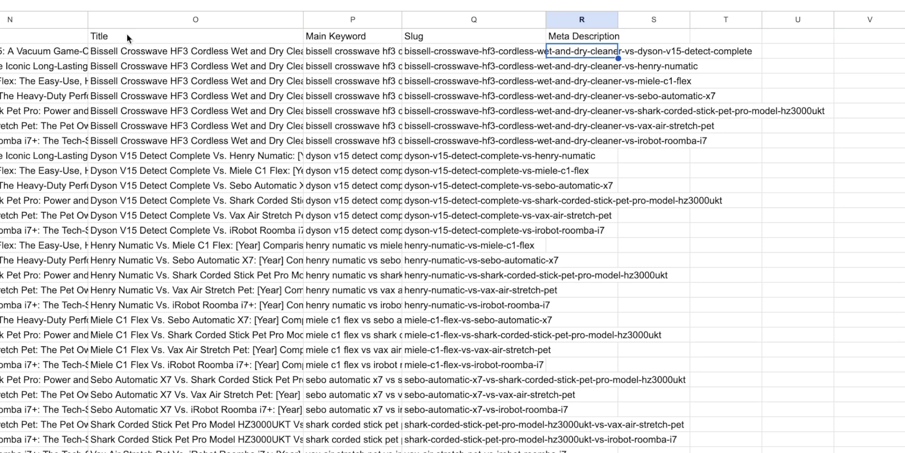
left_click_drag(618, 19, 677, 15)
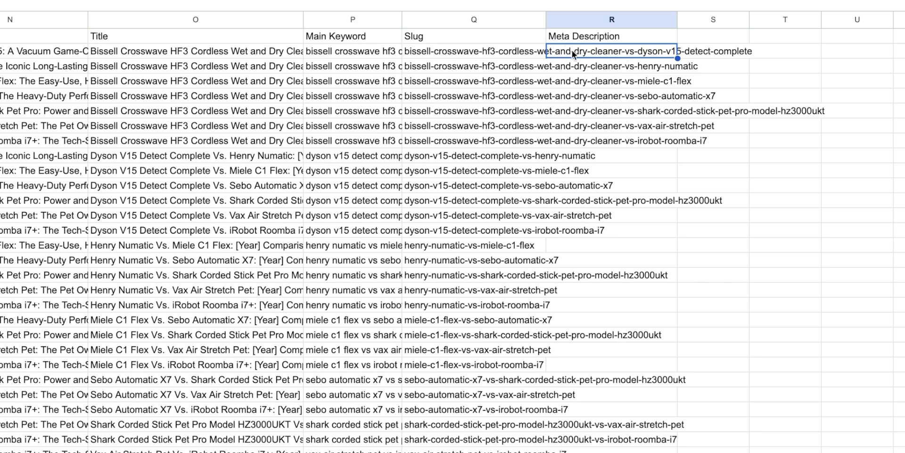
Enter =GETMETA(P2) in R2 and fill the formula down the Meta Description column through row 29.
double_click(589, 49)
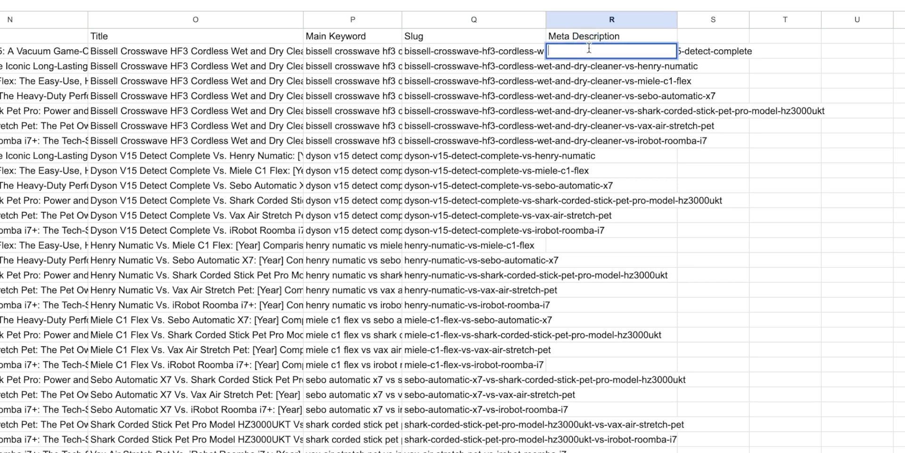
type("=getme")
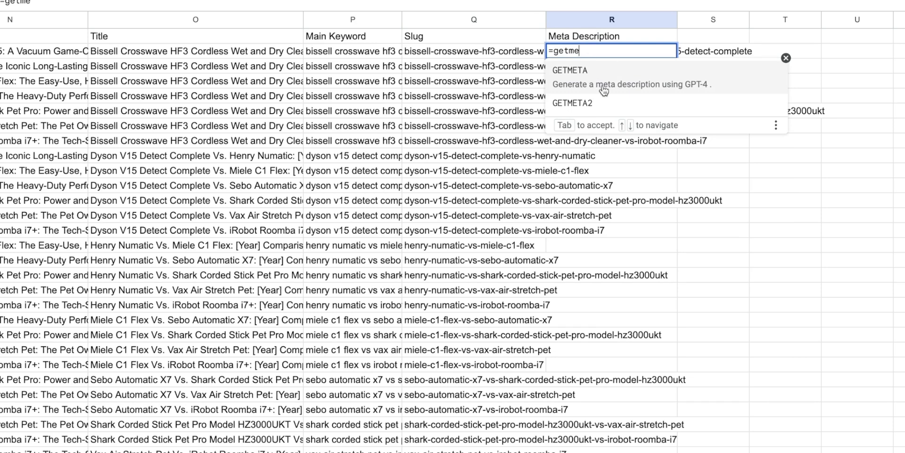
left_click(612, 70)
scroll(447, 52, "left", 5)
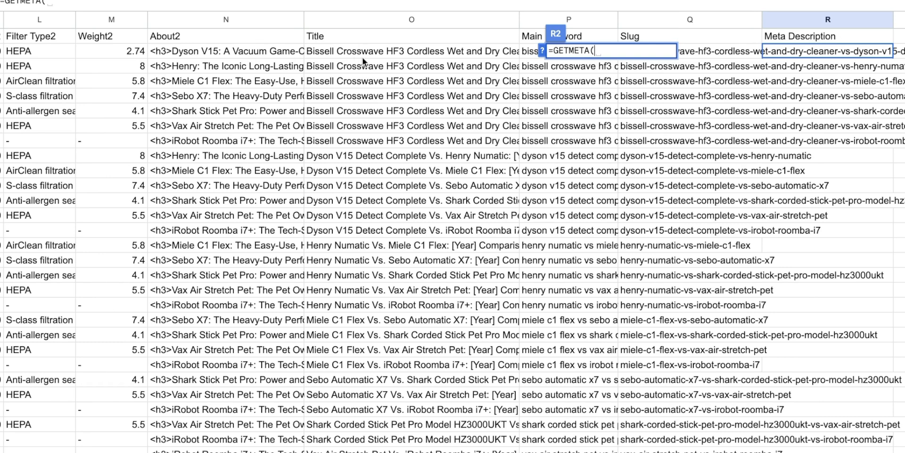
scroll(373, 58, "right", 4)
left_click(339, 53)
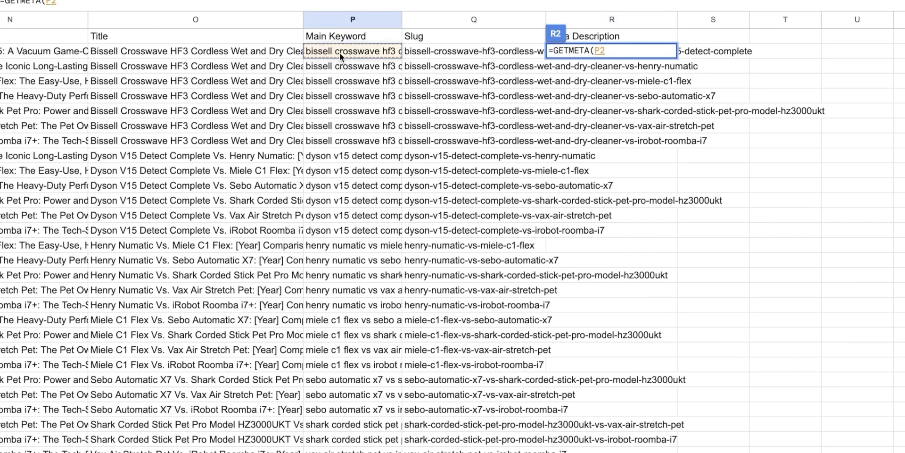
type(")")
key("Return")
left_click(648, 50)
left_click_drag(678, 57, 633, 443)
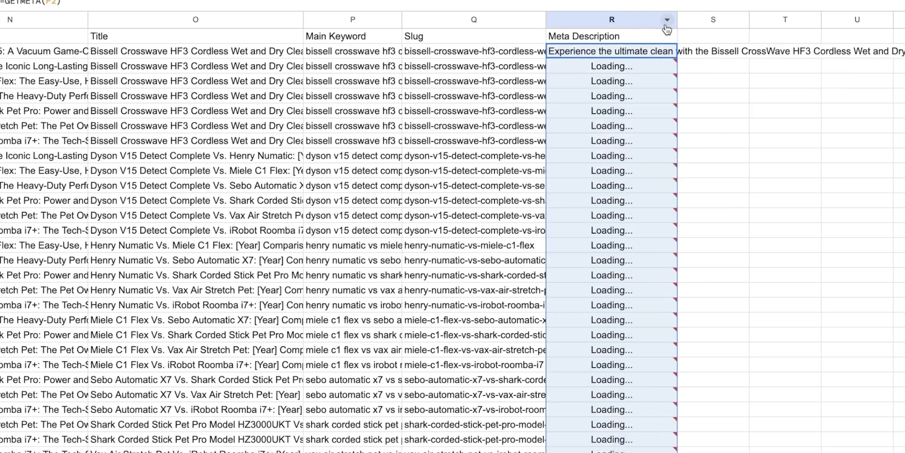
Set the whole Meta Description column to clip overflowing text and widen the column further.
left_click(631, 20)
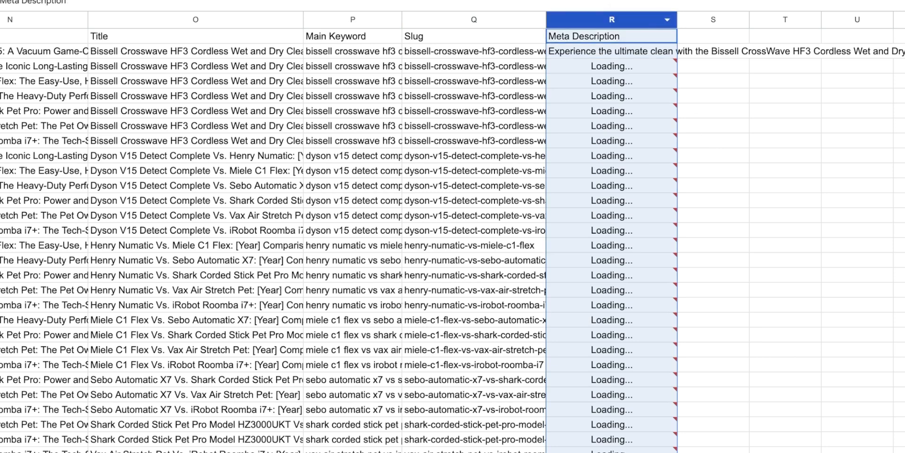
left_click(609, 0)
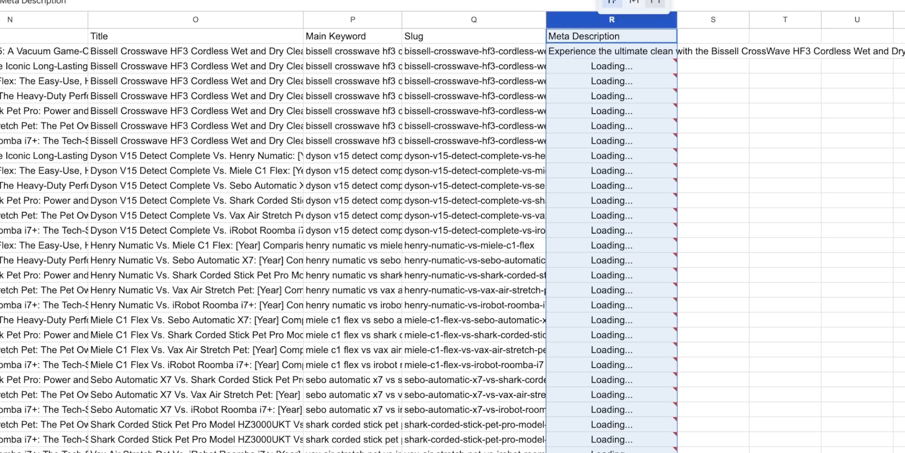
left_click(654, 3)
left_click_drag(677, 19, 789, 20)
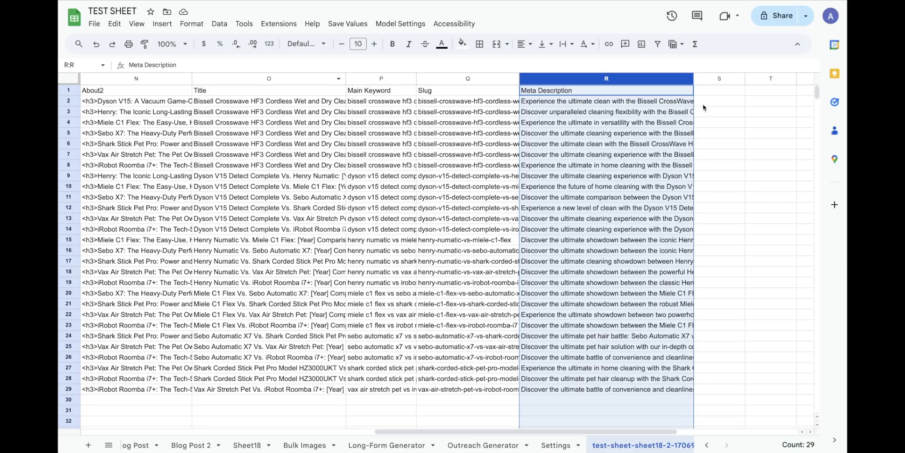
Download the comparison sheet as a Comma Separated Values (.csv) file.
left_click(94, 23)
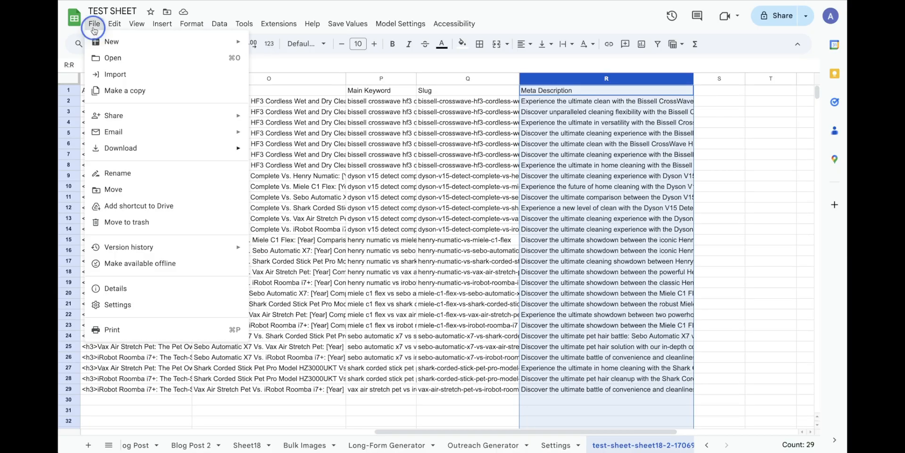
mouse_move(220, 148)
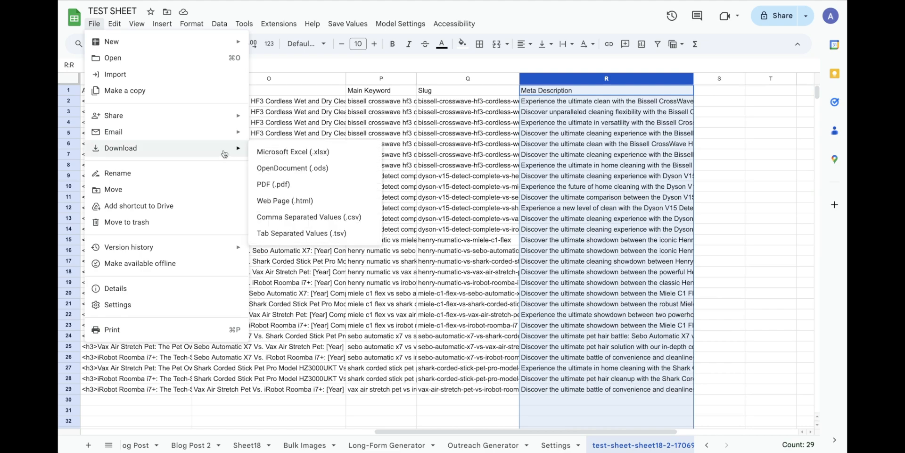
left_click(320, 220)
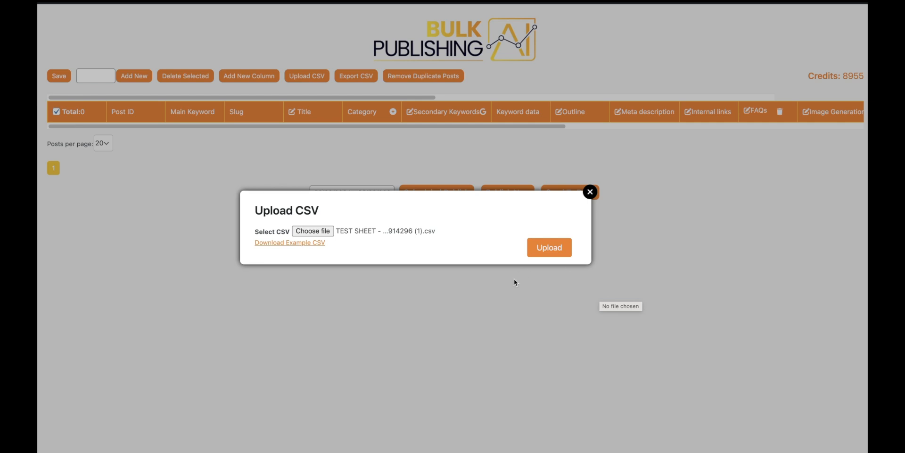
Upload the chosen TEST SHEET CSV to Bulk Publishing AI and increase the number of posts shown per page.
left_click(554, 254)
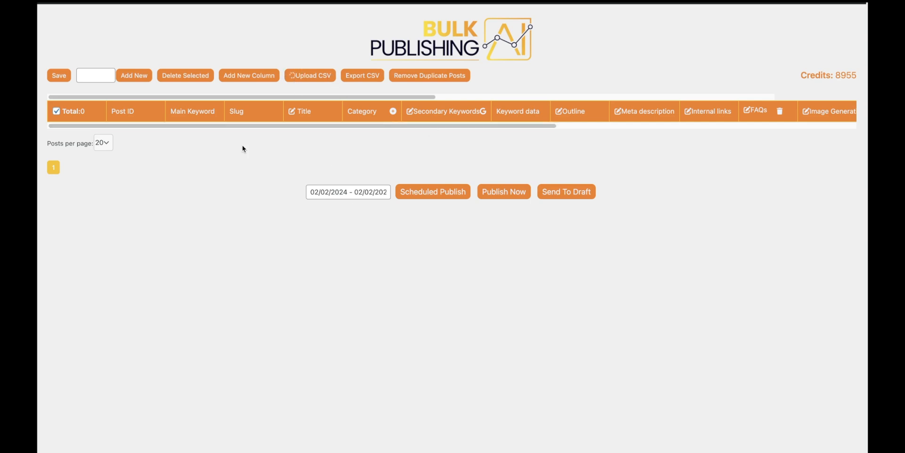
left_click(499, 38)
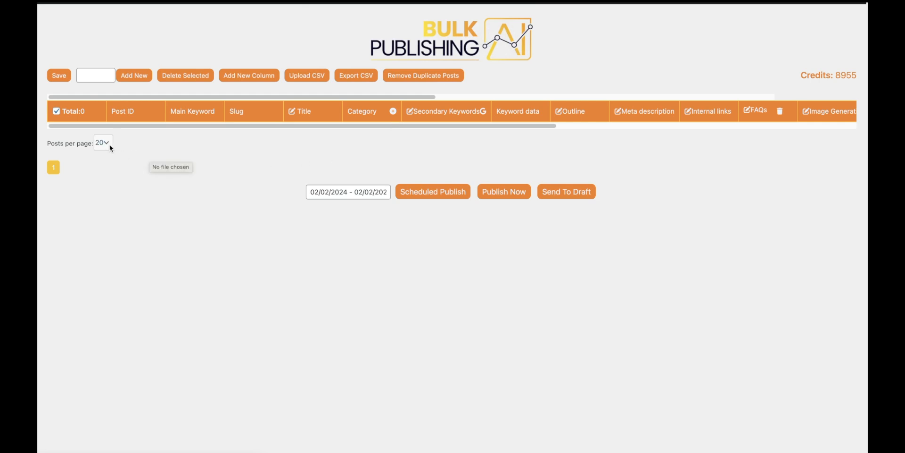
scroll(126, 162, "down", 20)
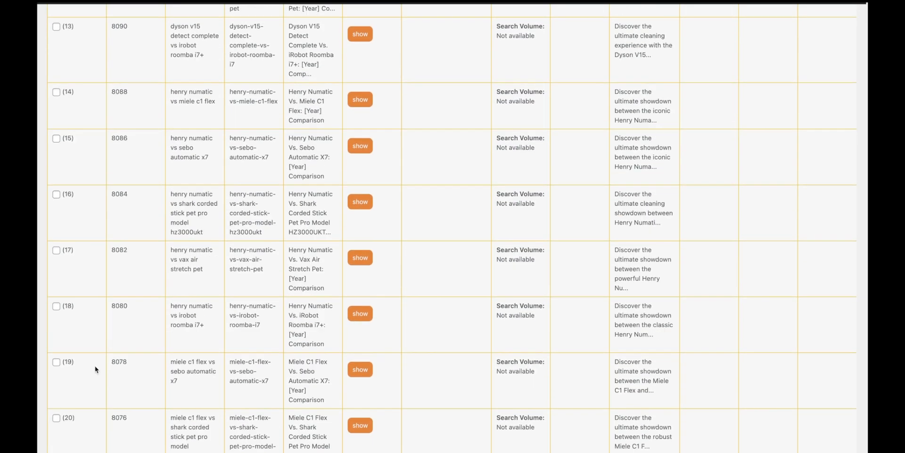
left_click(103, 377)
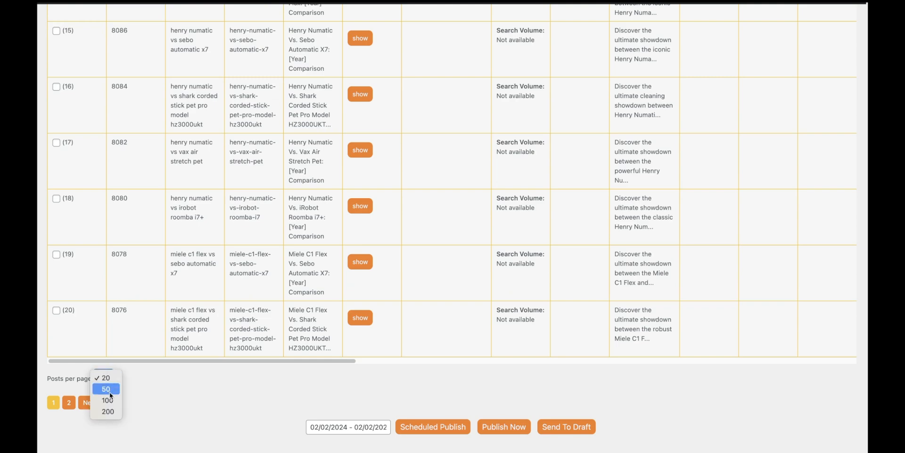
left_click(106, 421)
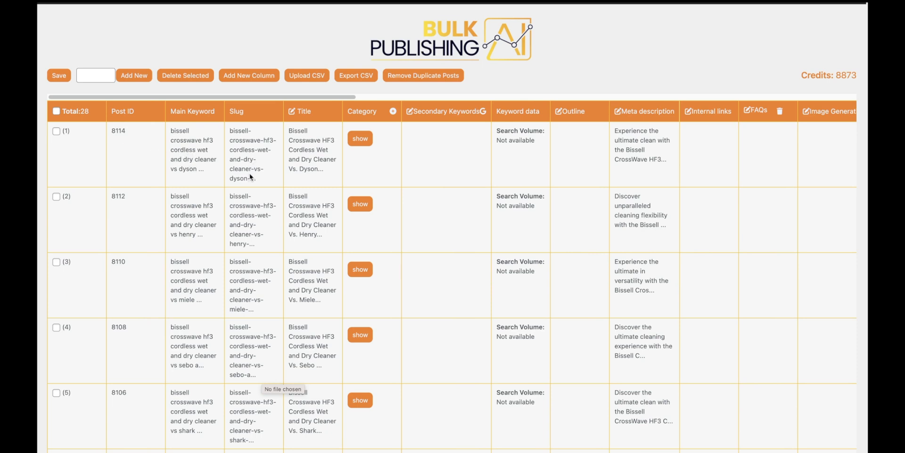
Generate the entire Secondary Keywords column using the mainKeyword variable.
left_click(308, 154)
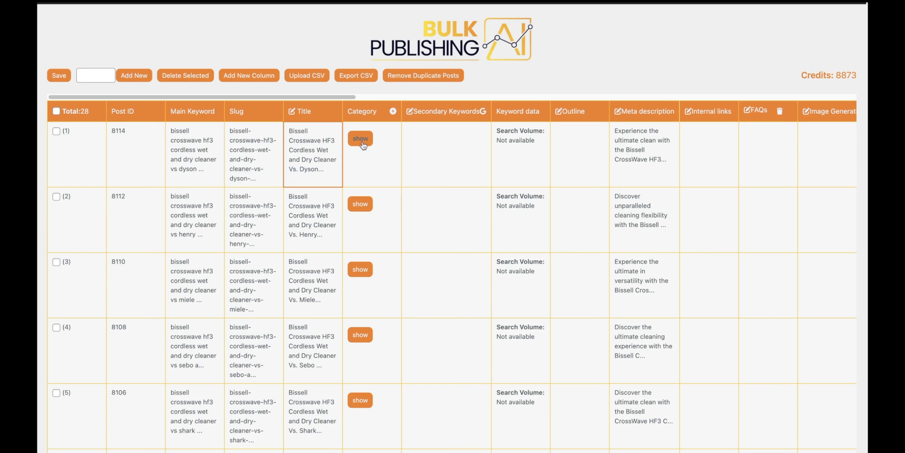
scroll(396, 151, "right", 2)
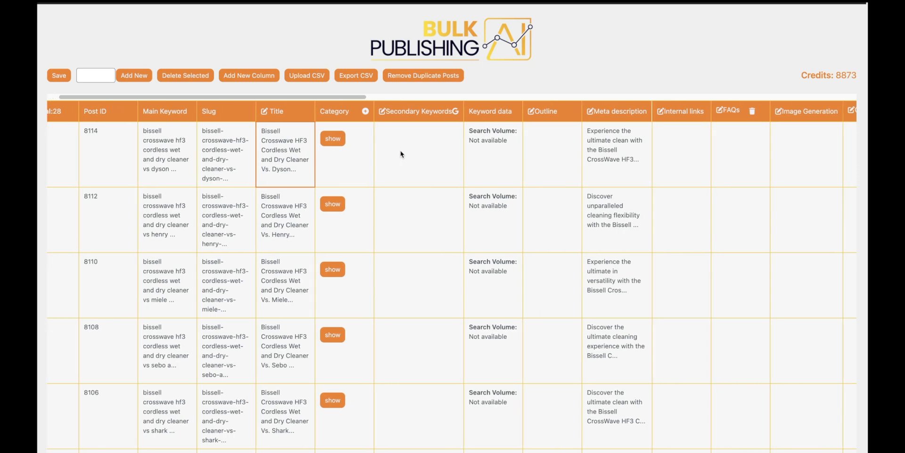
scroll(371, 135, "right", 5)
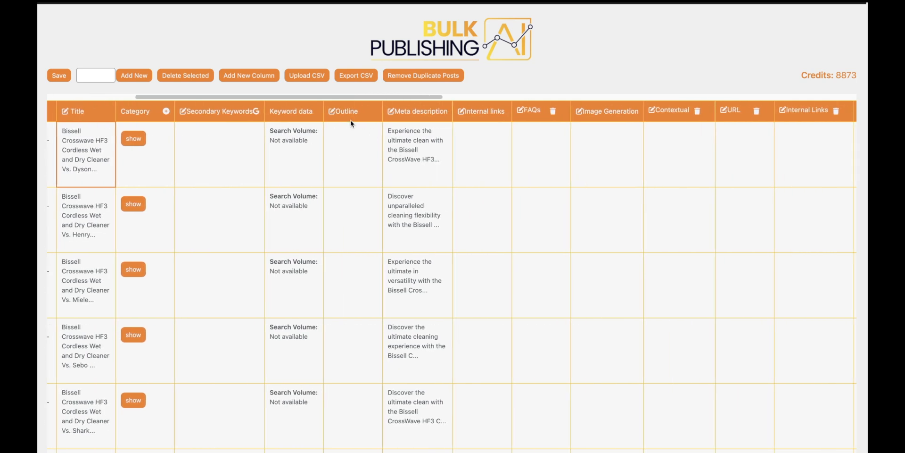
left_click(256, 112)
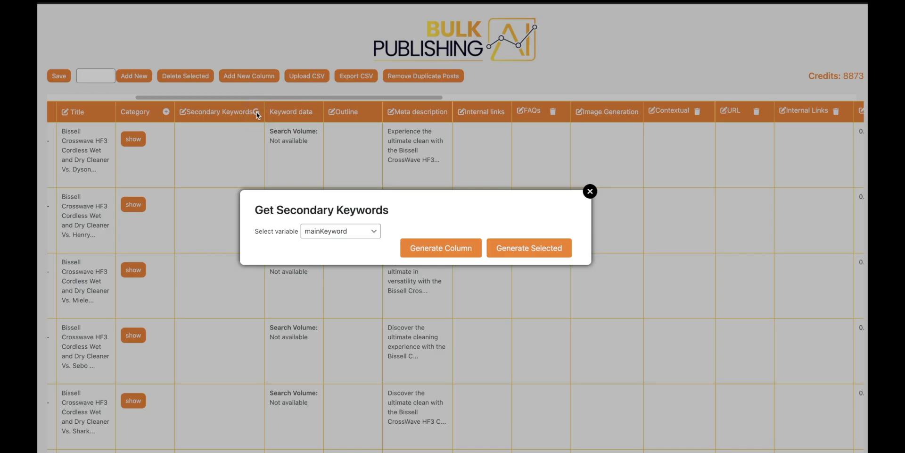
left_click(451, 256)
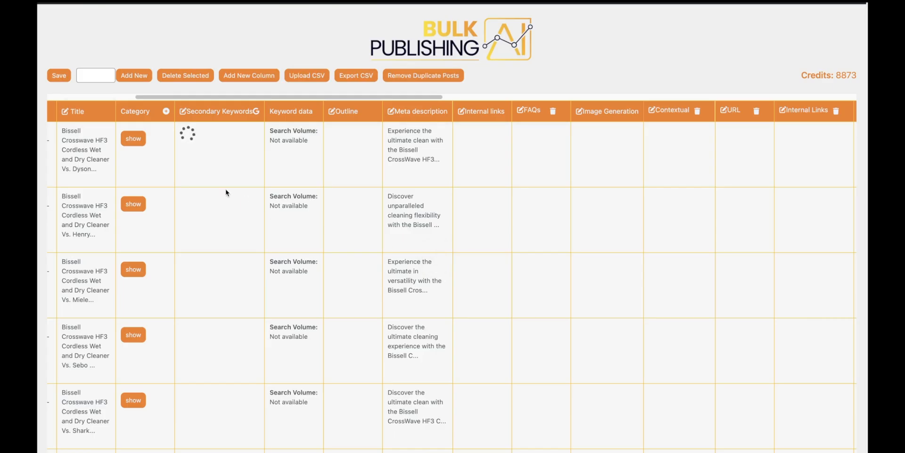
Examine the imported posts across all columns, including keyword data, the product specification columns, First Draft and Featured Image.
scroll(214, 187, "left", 5)
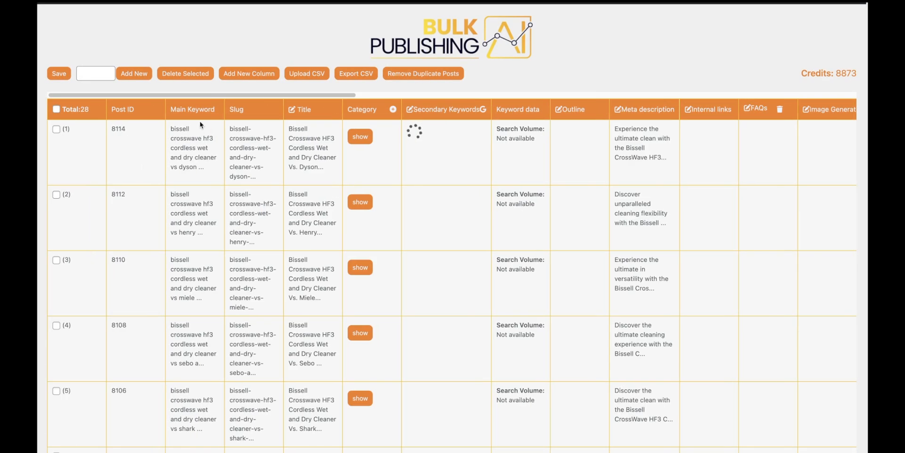
scroll(196, 154, "right", 5)
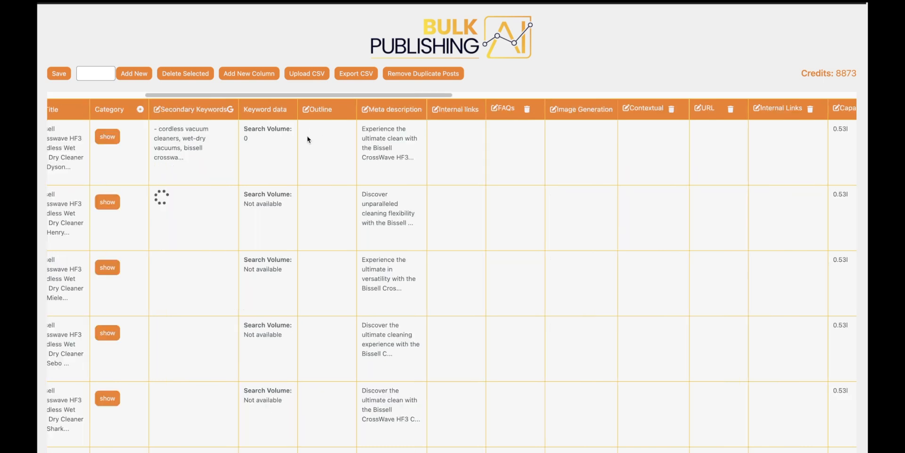
scroll(325, 141, "right", 1)
scroll(325, 141, "right", 2)
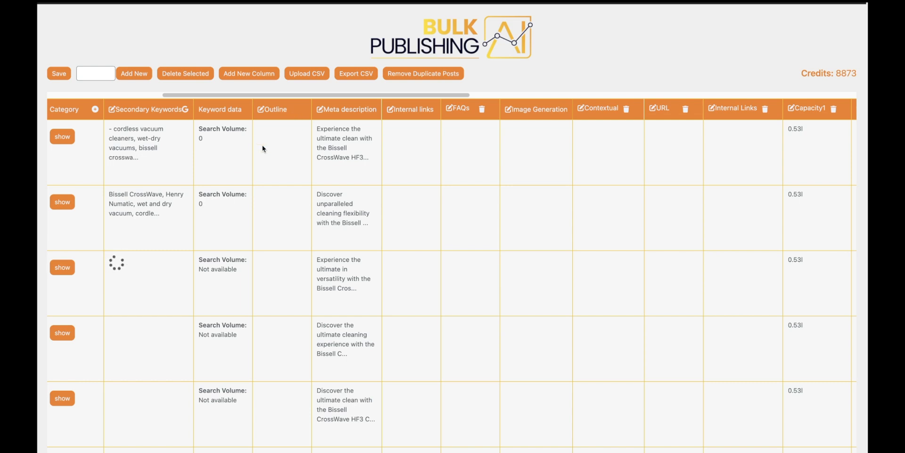
scroll(332, 169, "right", 10)
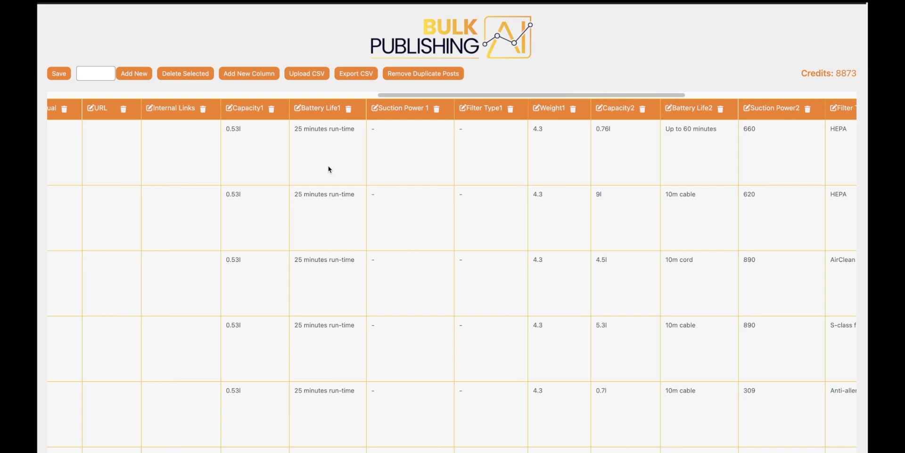
scroll(328, 168, "right", 2)
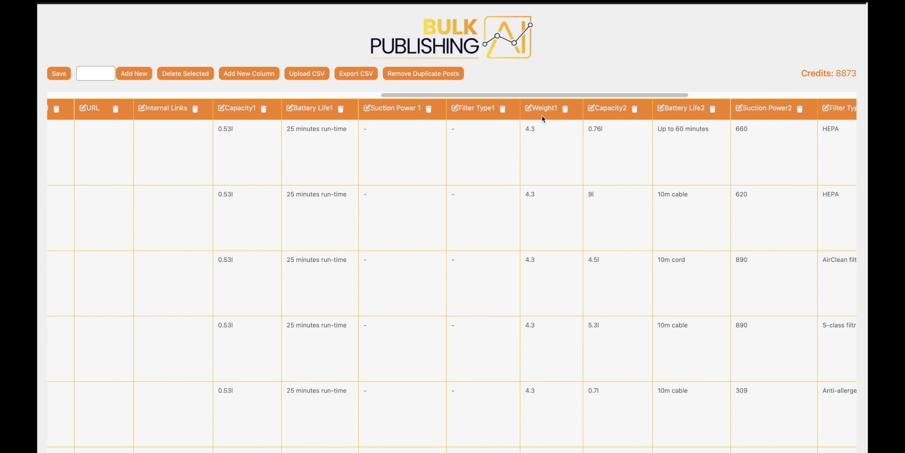
scroll(691, 116, "right", 3)
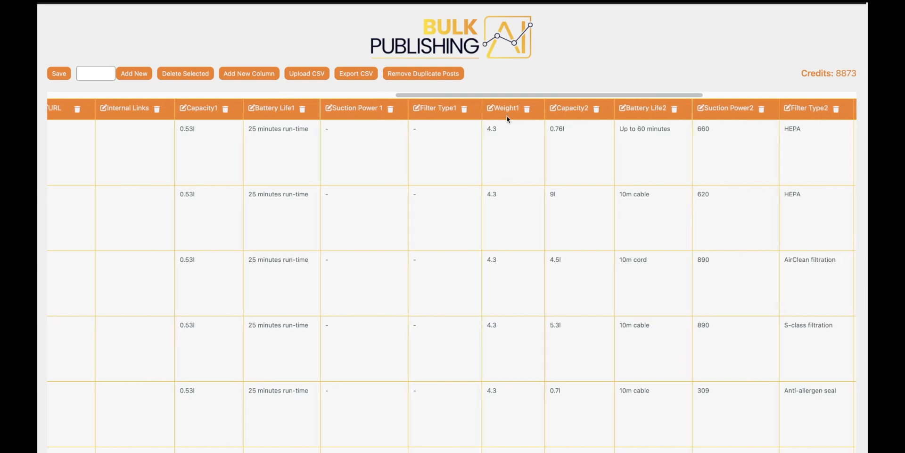
scroll(544, 127, "right", 10)
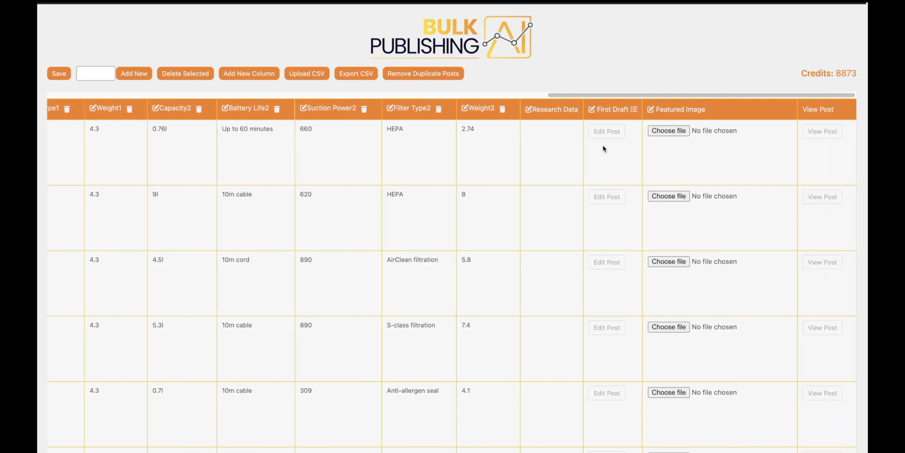
scroll(353, 127, "left", 4)
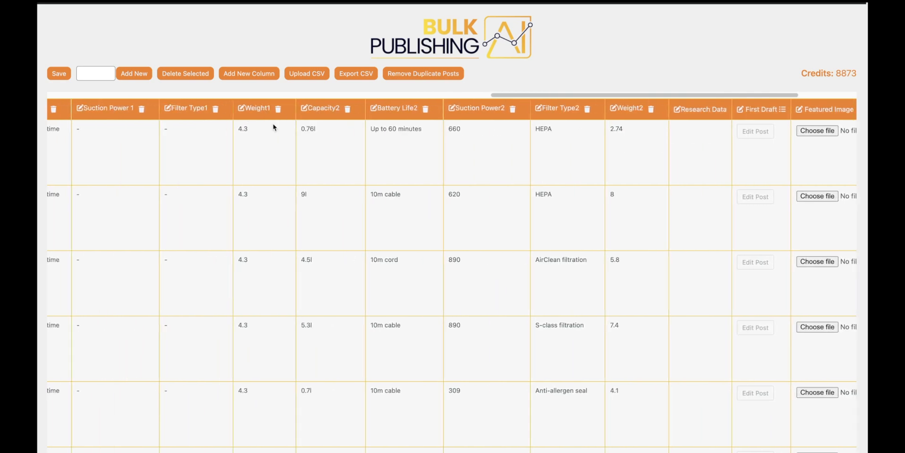
scroll(643, 139, "left", 10)
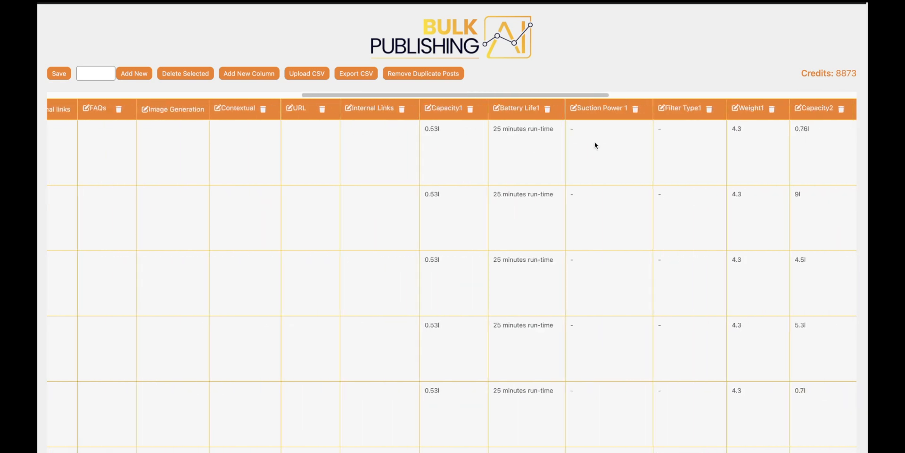
scroll(572, 144, "left", 6)
scroll(640, 146, "right", 4)
scroll(645, 142, "right", 4)
scroll(457, 155, "left", 8)
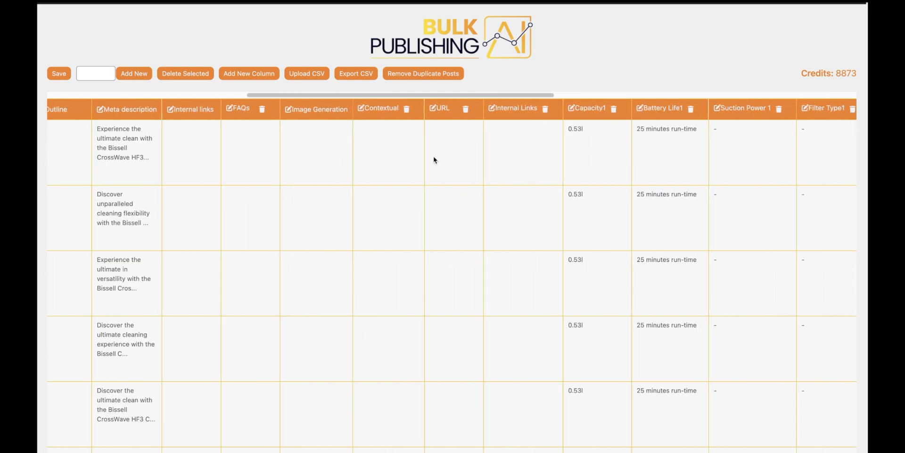
scroll(236, 217, "left", 4)
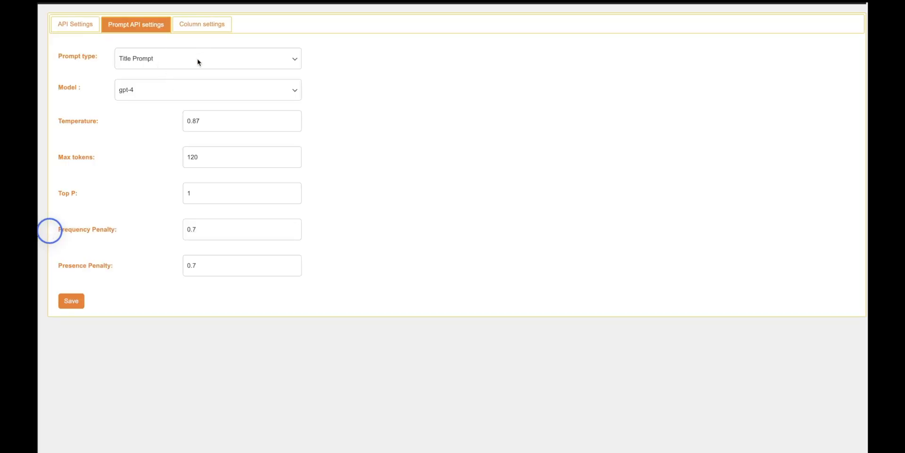
Set the number of columns generated at once to 4 in the column settings.
left_click(223, 59)
left_click(300, 40)
left_click(222, 29)
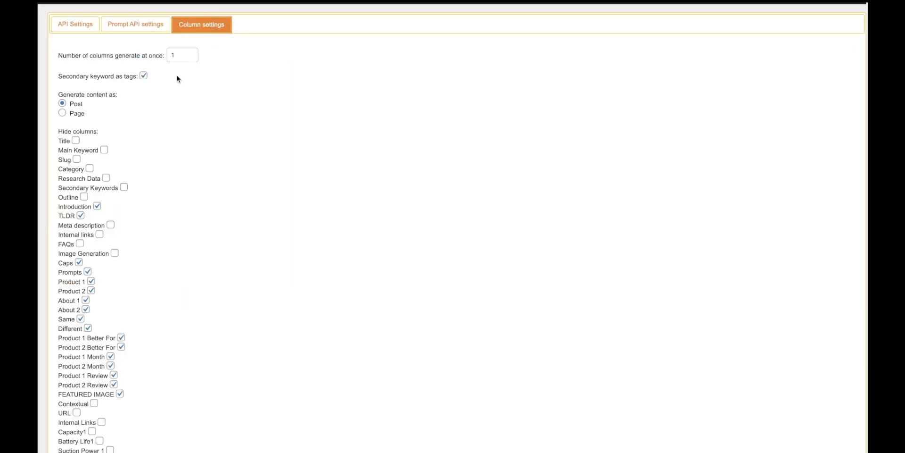
left_click_drag(182, 55, 156, 56)
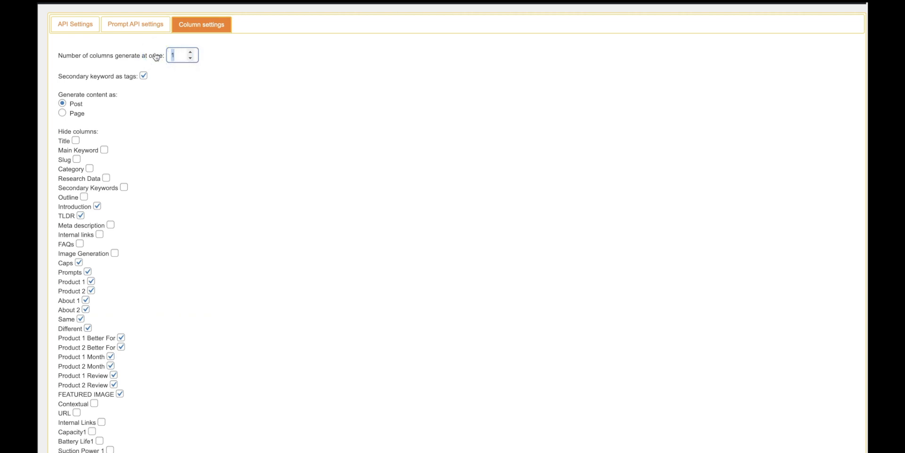
type("4")
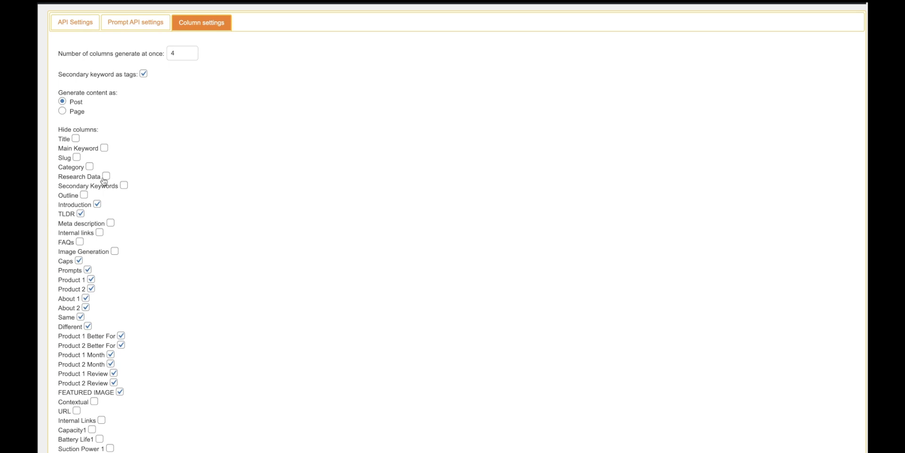
Unhide the Product 1, Product 2, About 1 and About 2 columns and save the column settings.
scroll(115, 217, "down", 2)
left_click(91, 203)
left_click(91, 212)
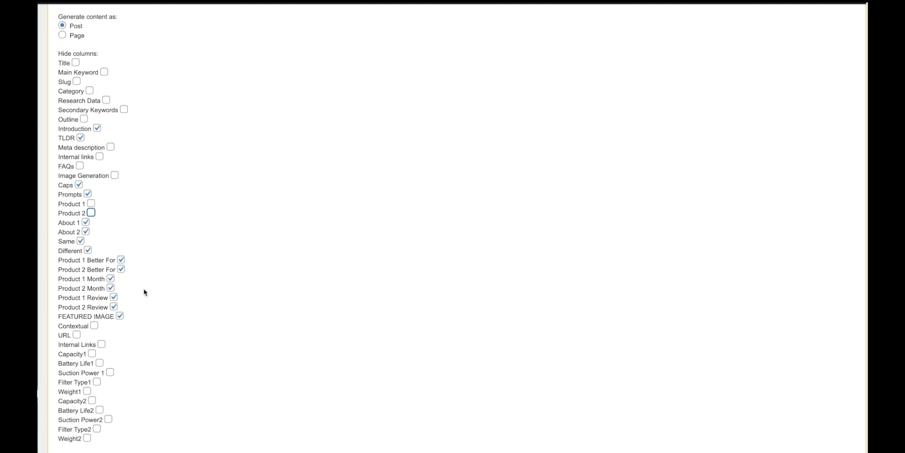
key("Tab")
key("space")
key("Tab")
key("space")
left_click(74, 451)
scroll(156, 344, "up", 1)
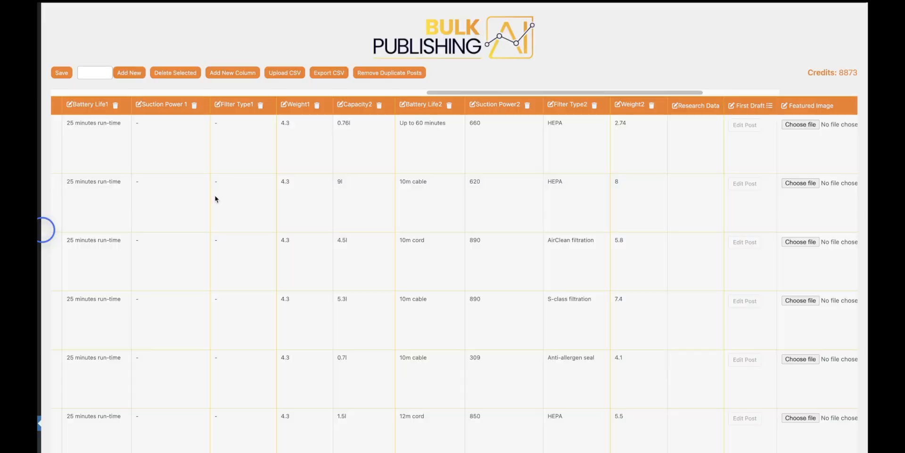
Select the Product Comparison template for First Draft and enlarge its template content area.
scroll(215, 198, "left", 15)
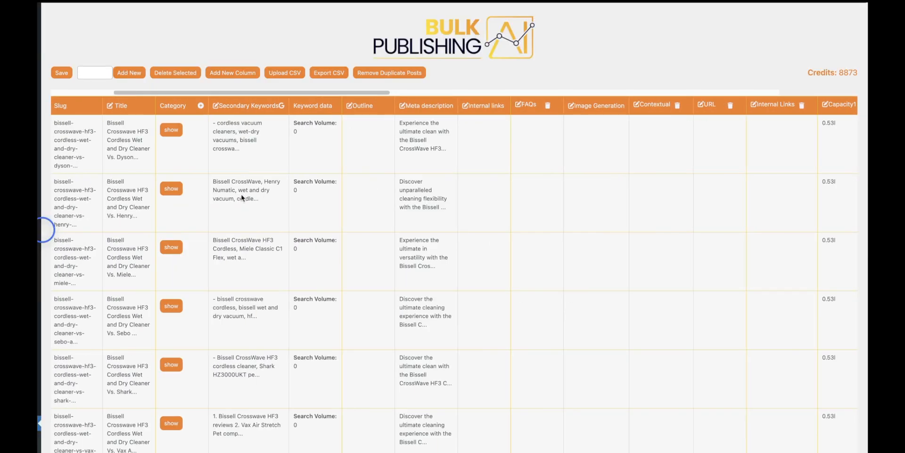
scroll(242, 197, "left", 5)
scroll(242, 198, "right", 20)
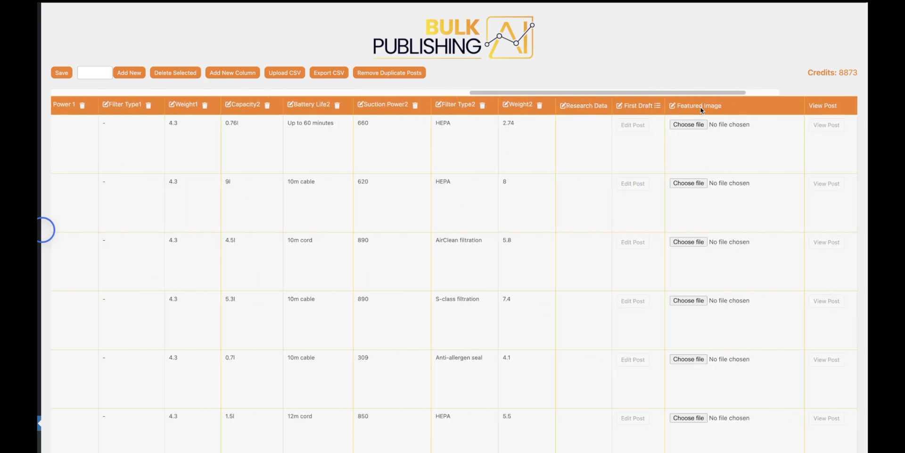
left_click(657, 106)
left_click(365, 106)
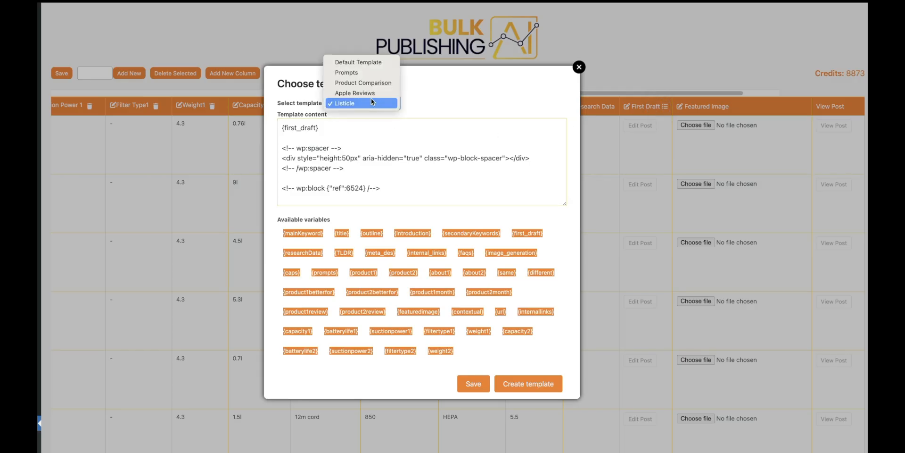
left_click(360, 84)
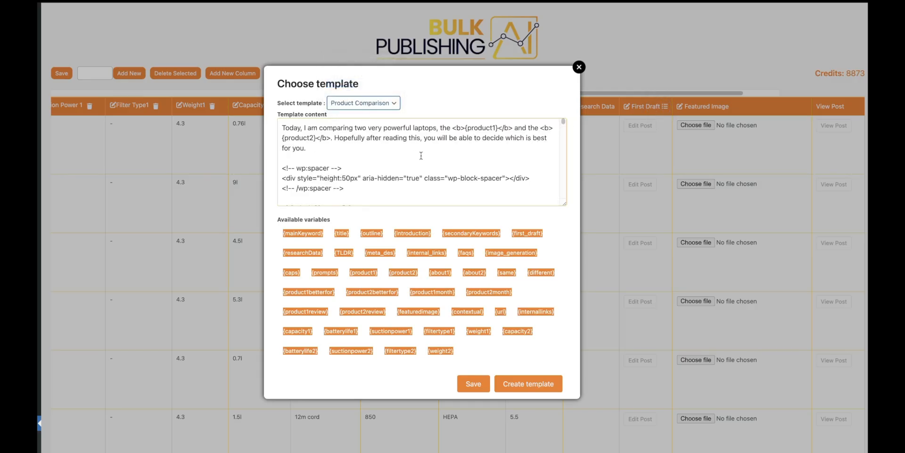
left_click_drag(564, 204, 602, 266)
left_click(602, 266)
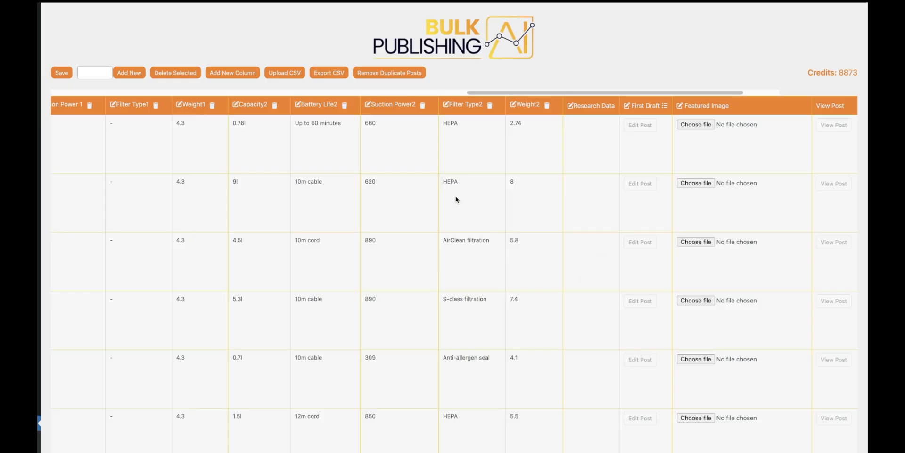
left_click(664, 106)
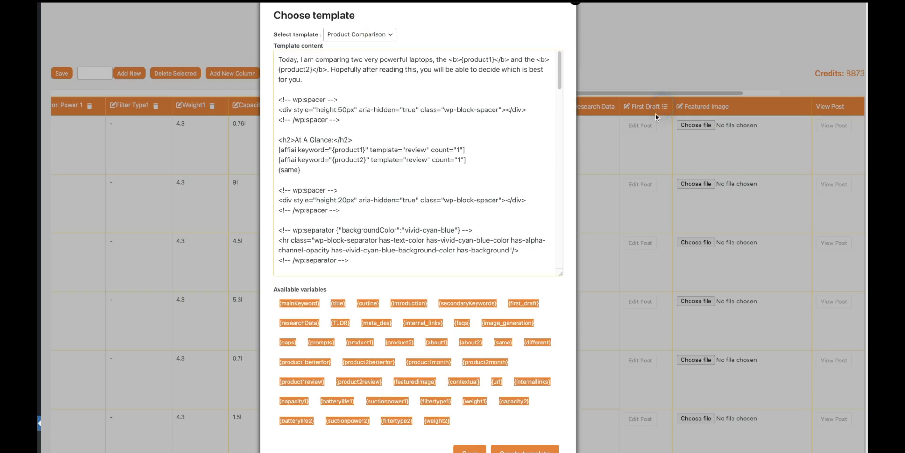
Replace the word "laptops" with "vacuums" in the opening sentence of the Product Comparison template.
left_click(452, 133)
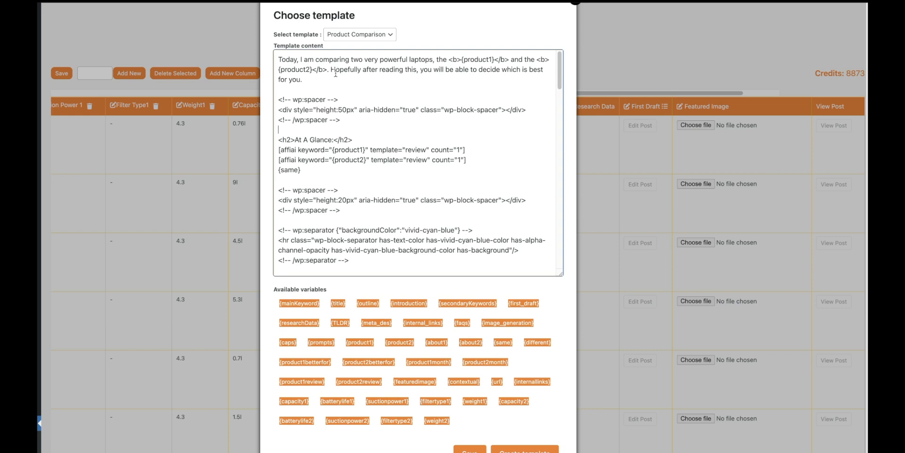
left_click(432, 61)
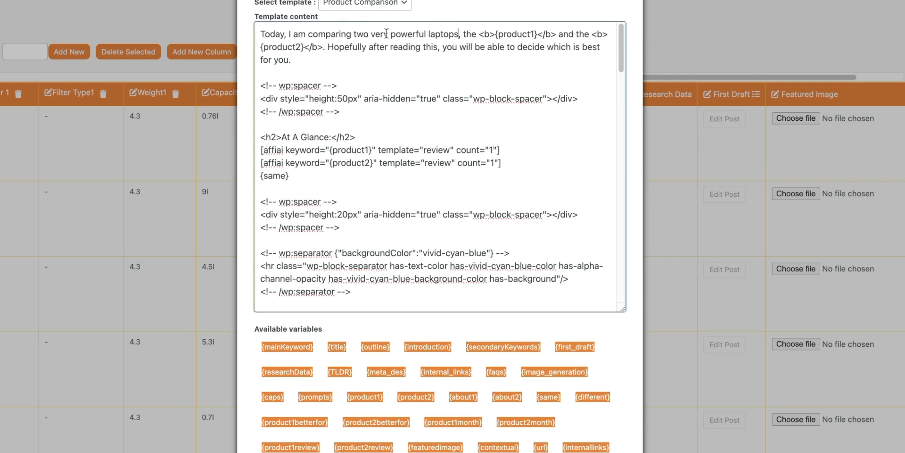
left_click(462, 33)
left_click_drag(458, 33, 426, 32)
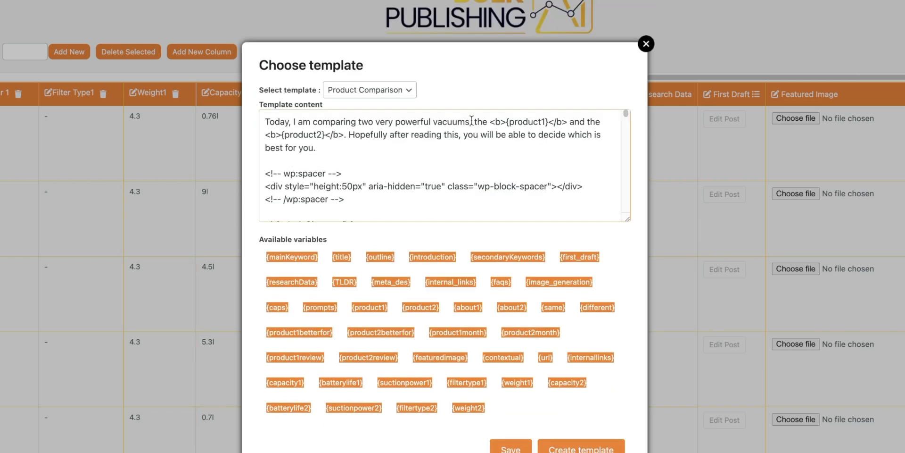
left_click(505, 122)
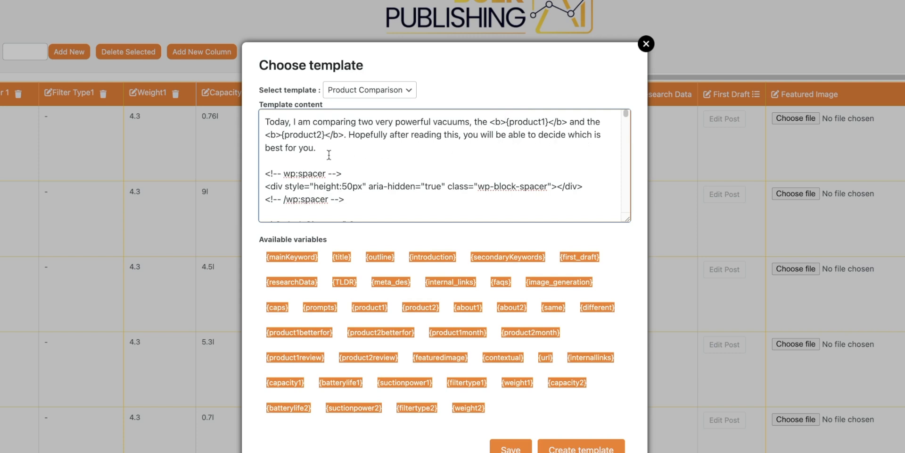
Delete the {same} variable beneath the two affiai shortcodes in the template's At A Glance section.
scroll(336, 175, "down", 3)
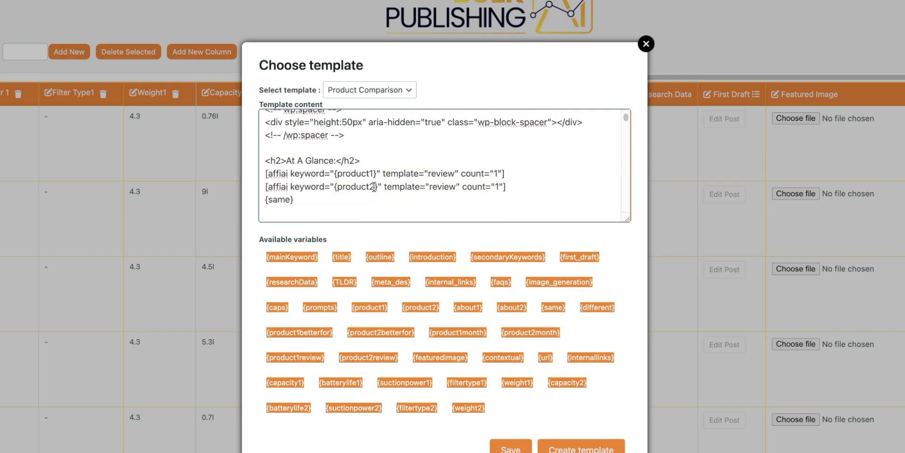
left_click(333, 165)
scroll(387, 189, "down", 1)
left_click_drag(301, 183, 265, 182)
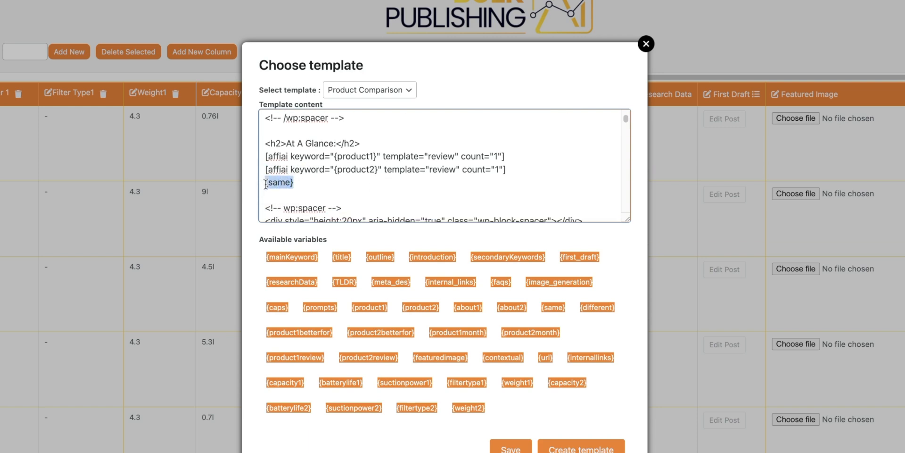
key("BackSpace")
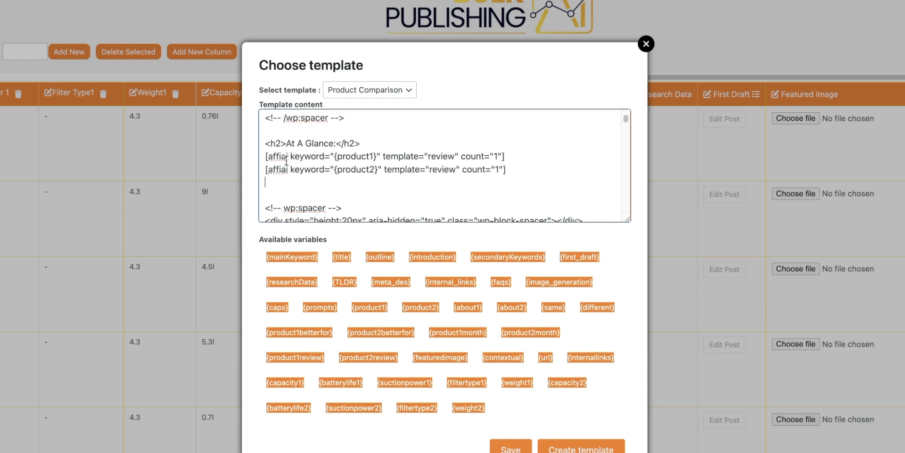
Examine the affiai shortcodes in the At A Glance section and their {product1} and {product2} keyword variables.
mouse_move(265, 156)
left_mouse_down()
mouse_move(504, 157)
mouse_move(505, 168)
mouse_move(268, 168)
left_mouse_up()
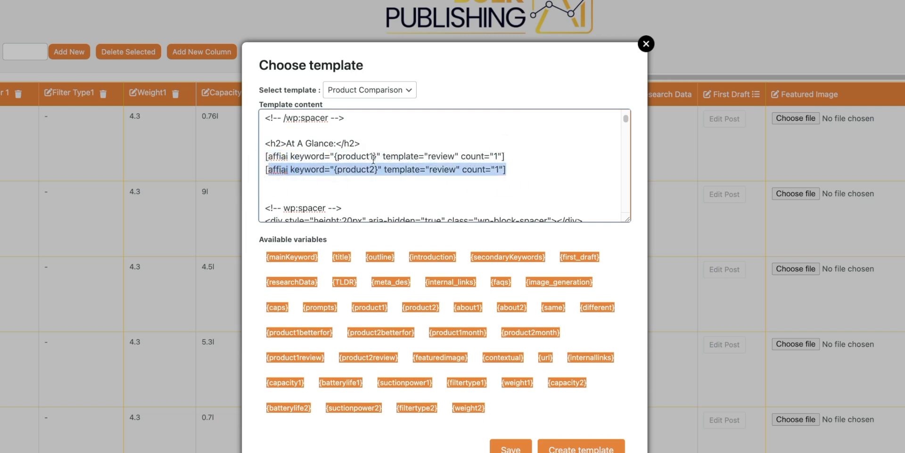
left_click(354, 154)
left_click(376, 157)
double_click(376, 157)
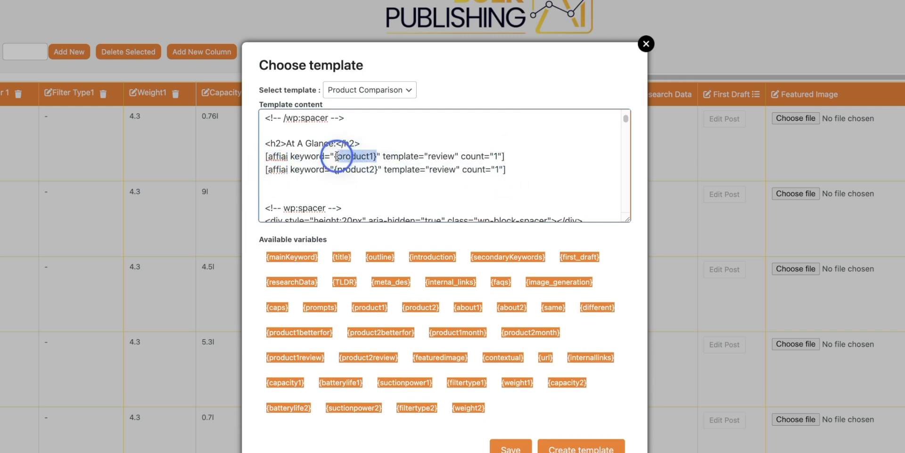
left_click(378, 180)
left_click_drag(378, 170, 334, 170)
scroll(340, 173, "down", 1)
scroll(340, 173, "down", 2)
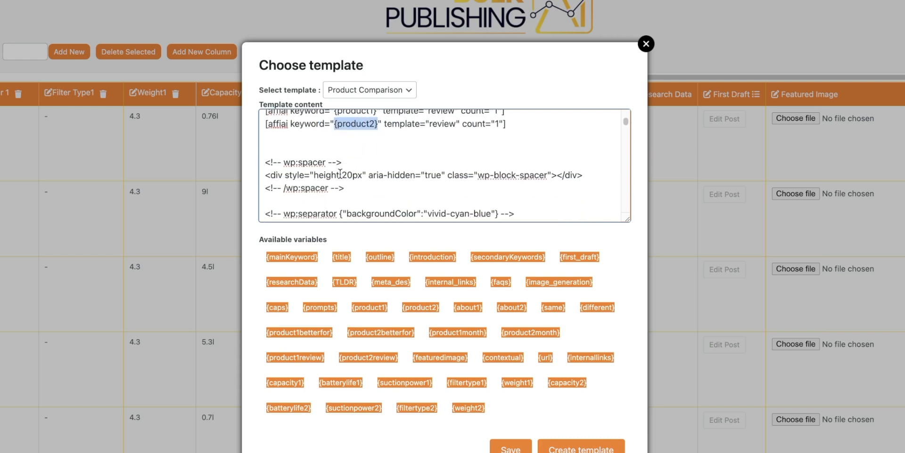
Review the template's About {product1} section, including its heading, affiai shortcode and {about1} variable.
scroll(354, 161, "down", 2)
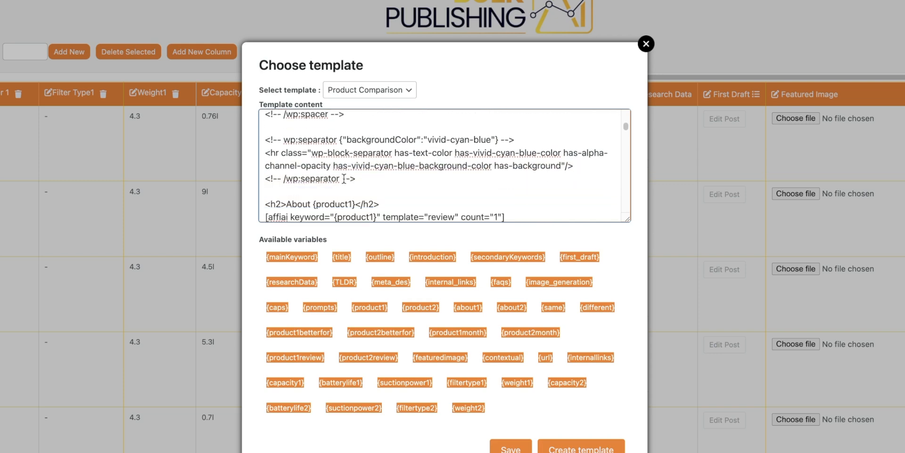
scroll(399, 152, "down", 1)
scroll(377, 153, "down", 3)
left_click(301, 132)
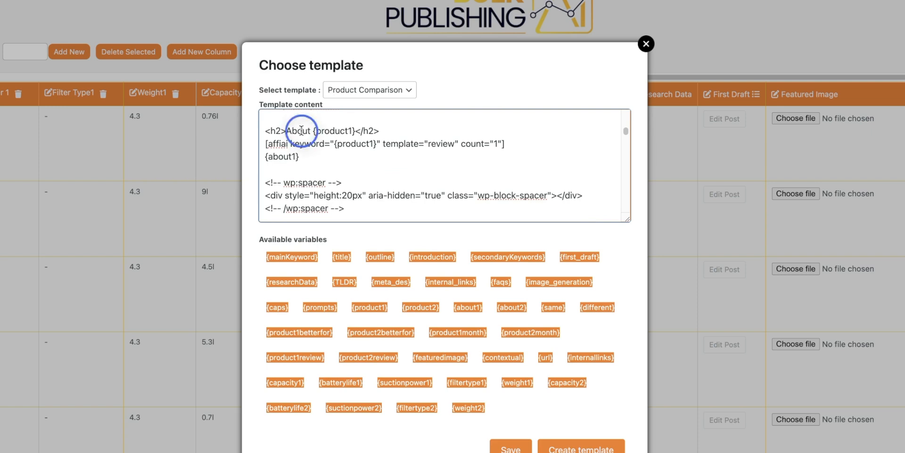
left_click(352, 129)
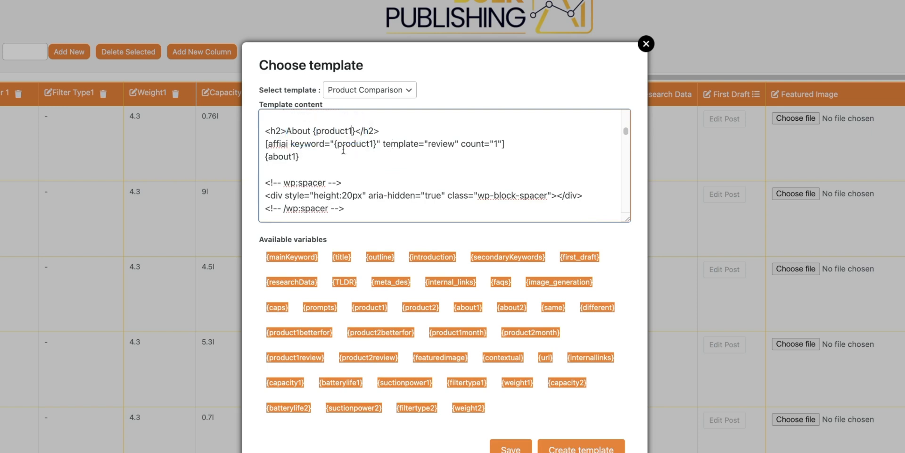
left_click_drag(265, 131, 319, 155)
scroll(318, 156, "down", 1)
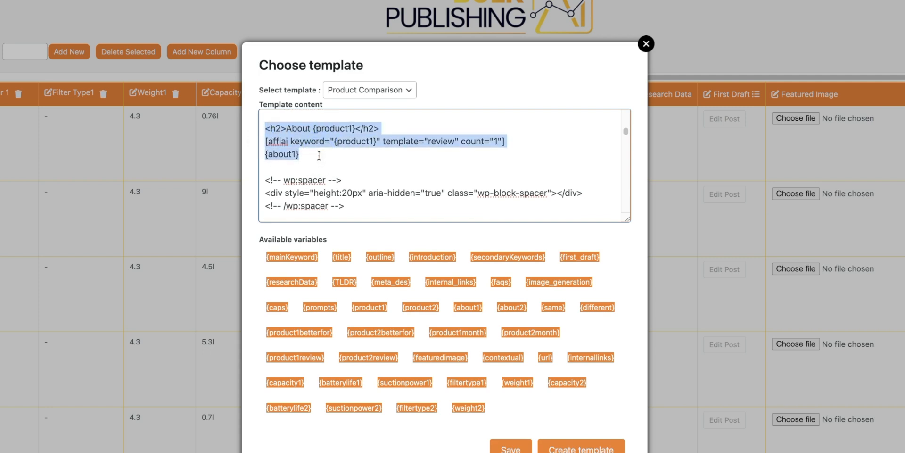
left_click(319, 156)
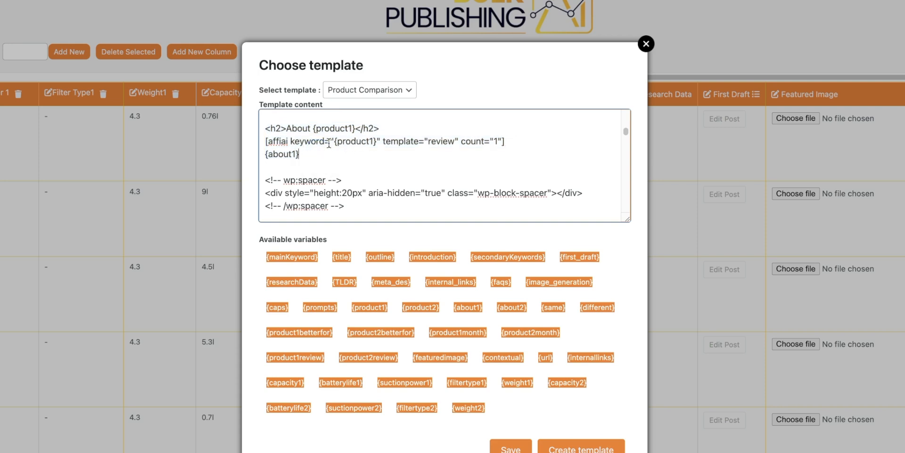
left_click(320, 142)
Insert three lines starting with <b> between the {product1} shortcode and {about1}, adding the label Capacity to the first.
left_click(519, 143)
scroll(482, 141, "down", 2)
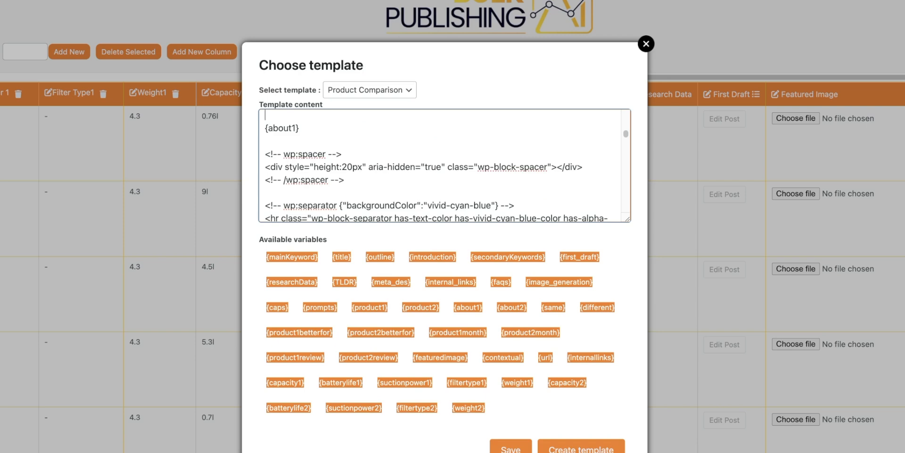
scroll(613, 217, "up", 3)
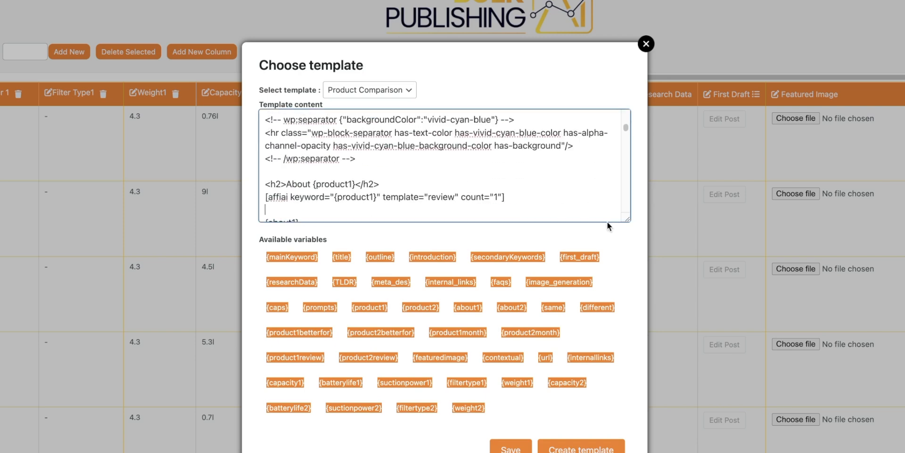
left_click_drag(626, 220, 627, 277)
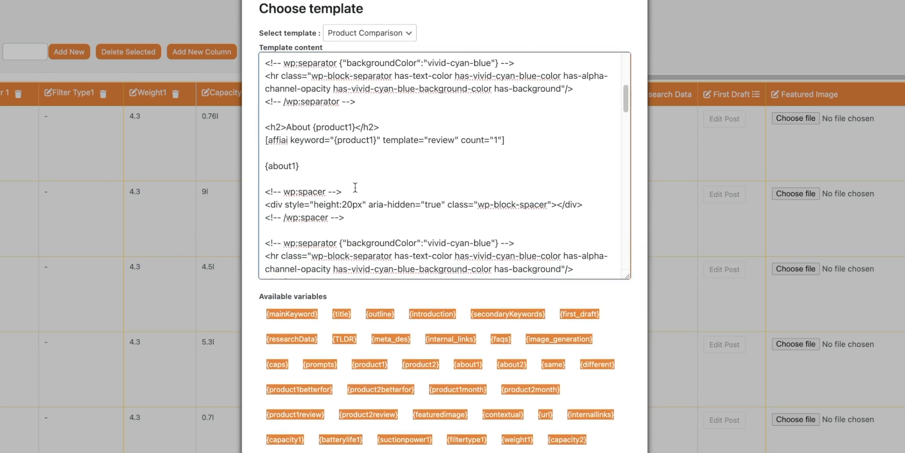
type("<")
key("Return")
key("Return")
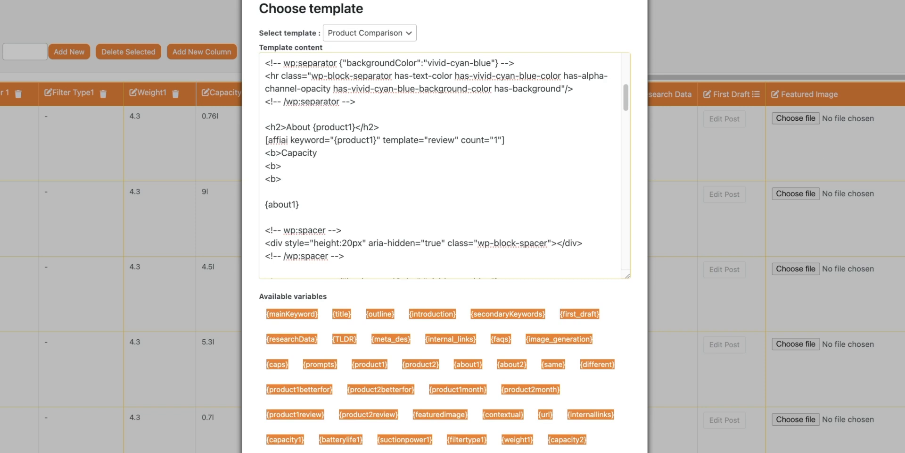
Label the second bold line "Battery Life/Cable Length" and close all three bold lines with </b>.
left_click(323, 160)
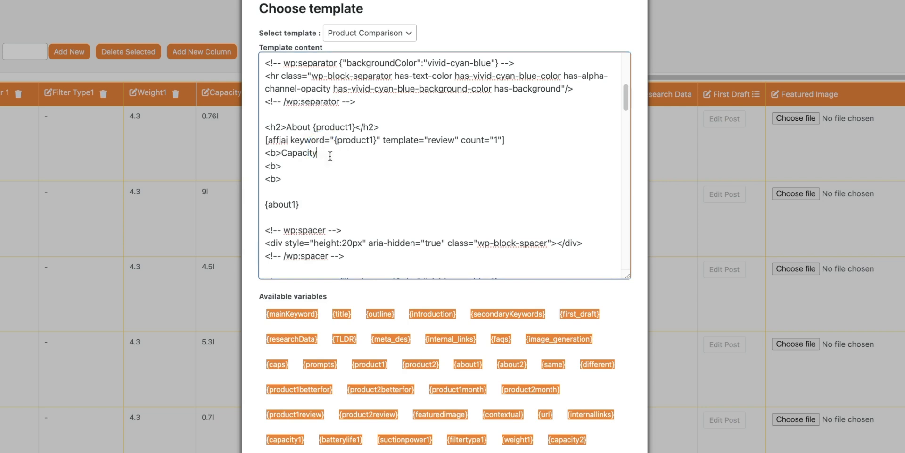
type("Battery Life/Cable Length</")
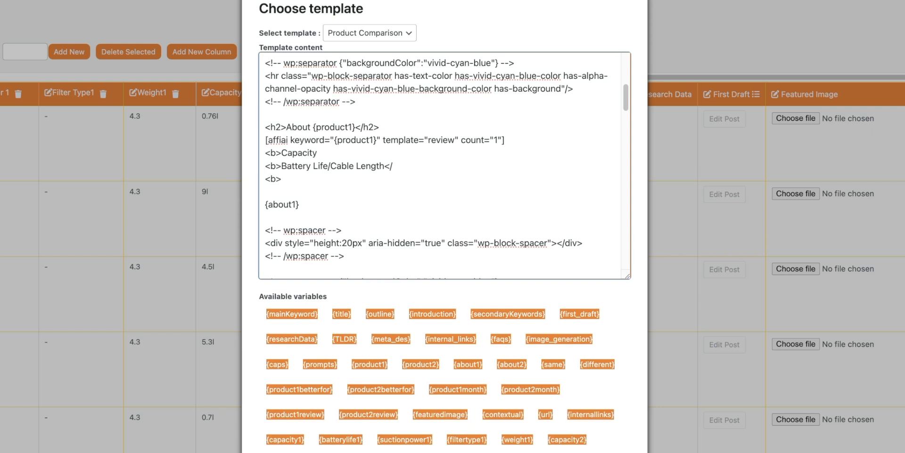
type(">")
left_click_drag(402, 166, 387, 165)
key("ctrl+c")
left_click(347, 152)
key("ctrl+v")
left_click(336, 177)
key("ctrl+v")
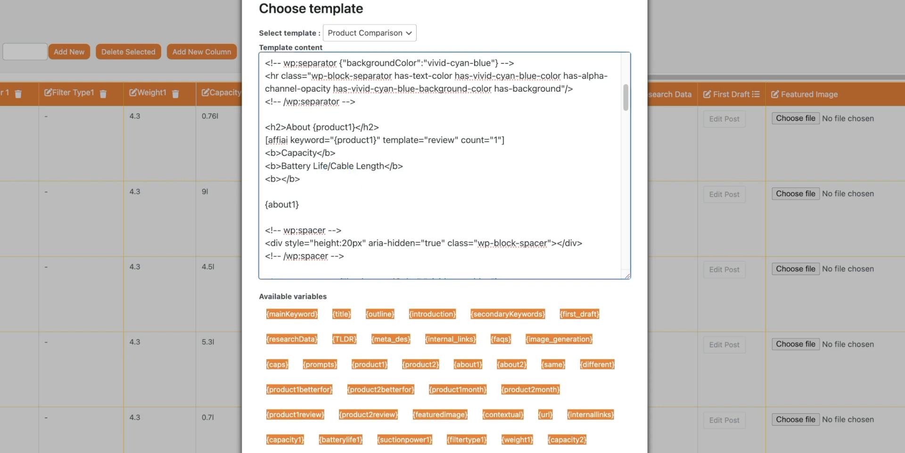
Duplicate the empty <b></b> line twice above {about1} in the About {product1} section.
key("super+Tab")
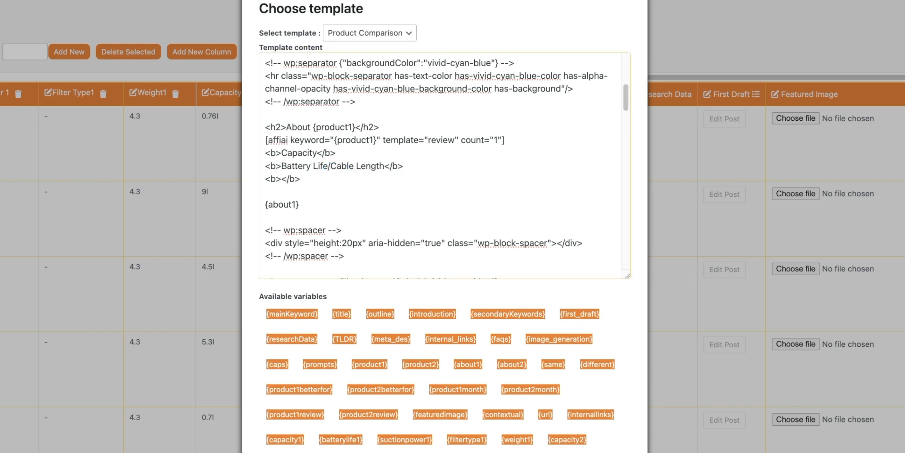
left_click_drag(426, 186, 263, 177)
key("super+c")
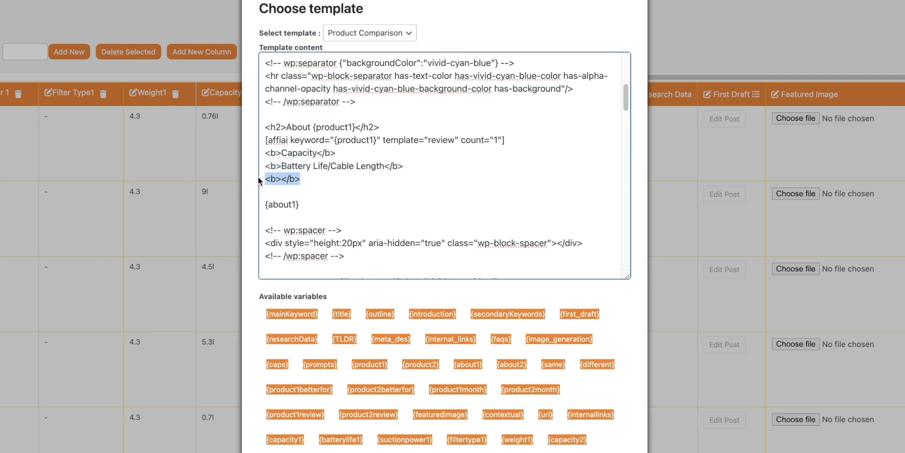
left_click(332, 189)
key("super+v")
key("Return")
key("super+v")
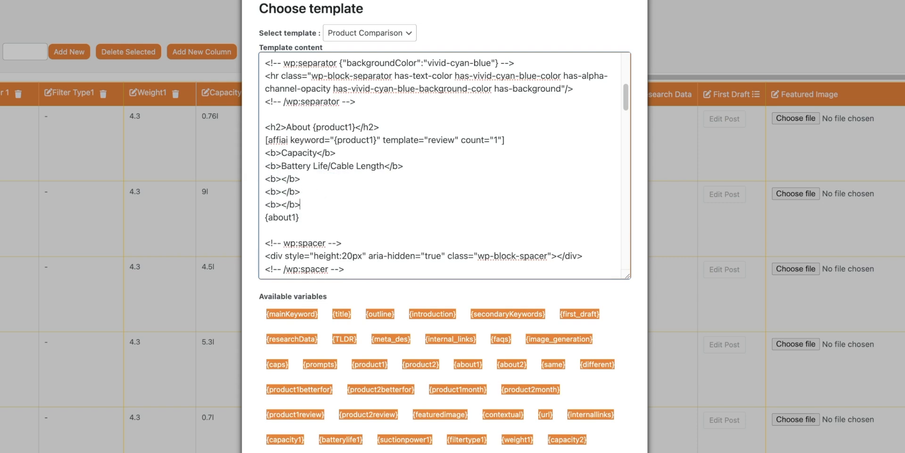
Label the third bold line "Suction Power:" and add a colon after the Battery Life/Cable Length and Capacity labels.
left_click(283, 178)
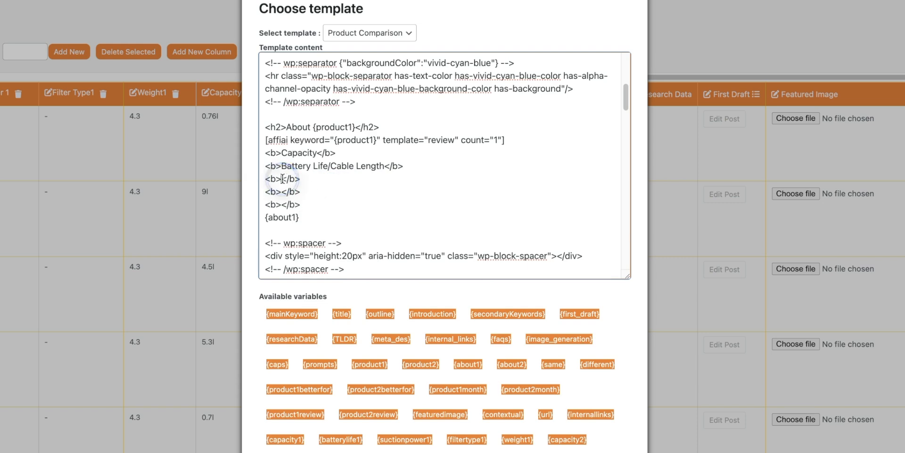
key("super+Tab")
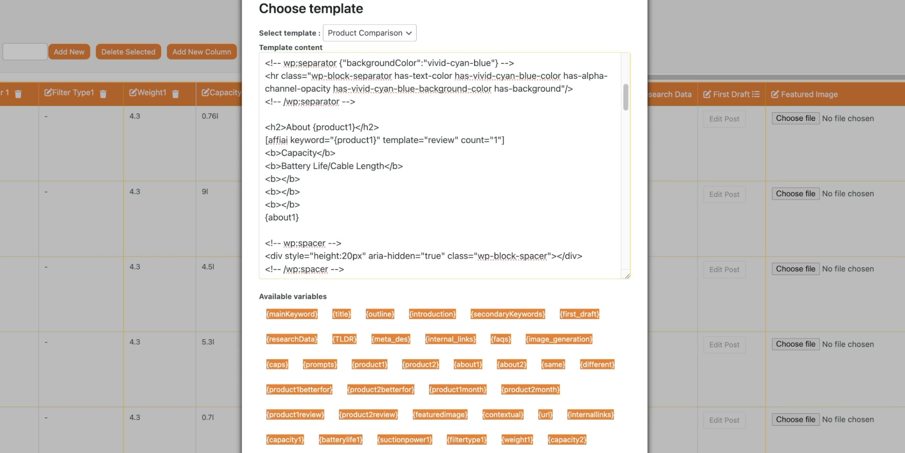
left_click(288, 179)
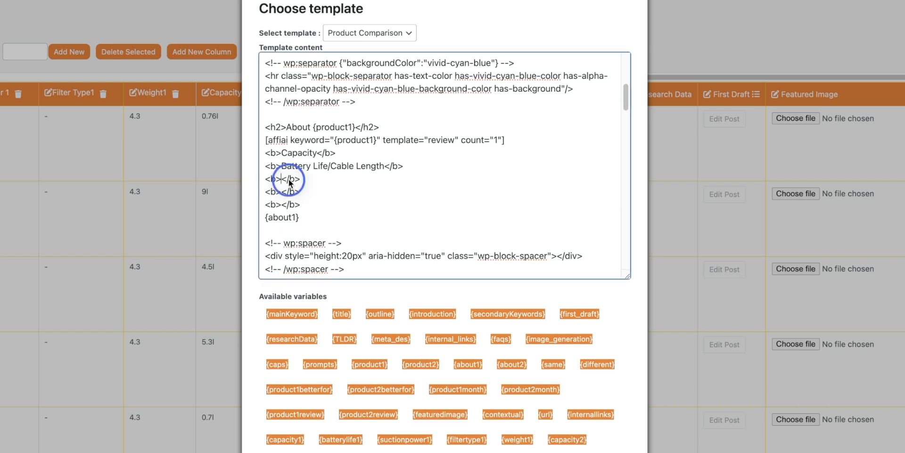
type("Suction Power")
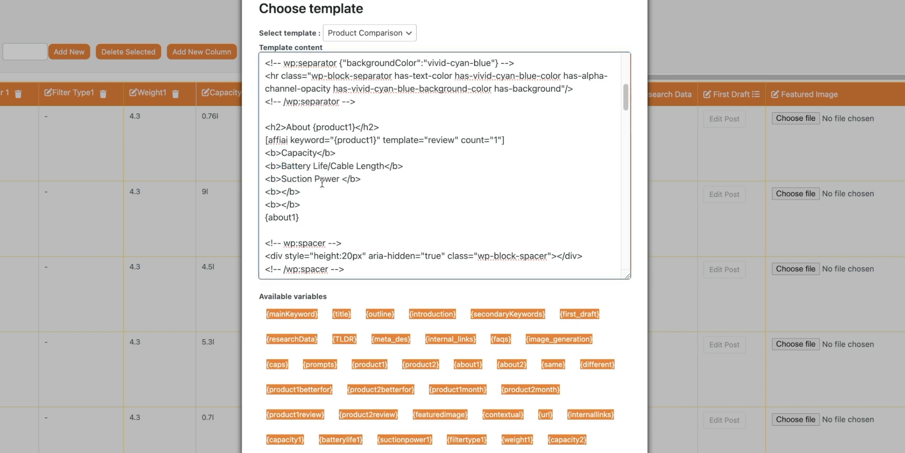
type(":")
left_click(385, 167)
left_click(385, 166)
type(":")
left_click(315, 153)
type(":")
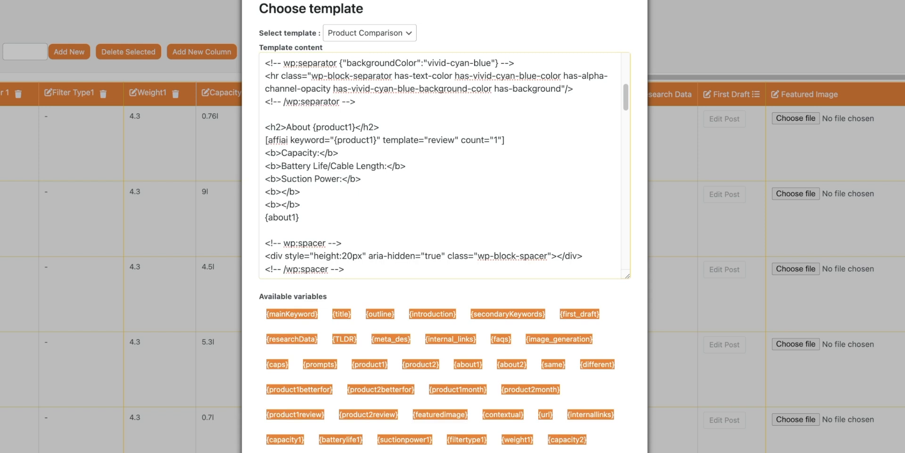
Label the two remaining empty bold lines "Filter Type:" and "Weight (kg):".
left_click(469, 182)
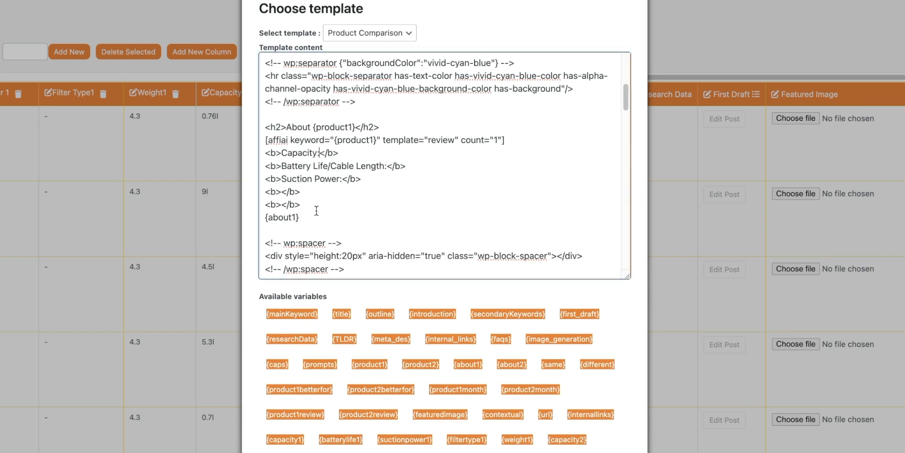
left_click(281, 192)
type("Filter Type:")
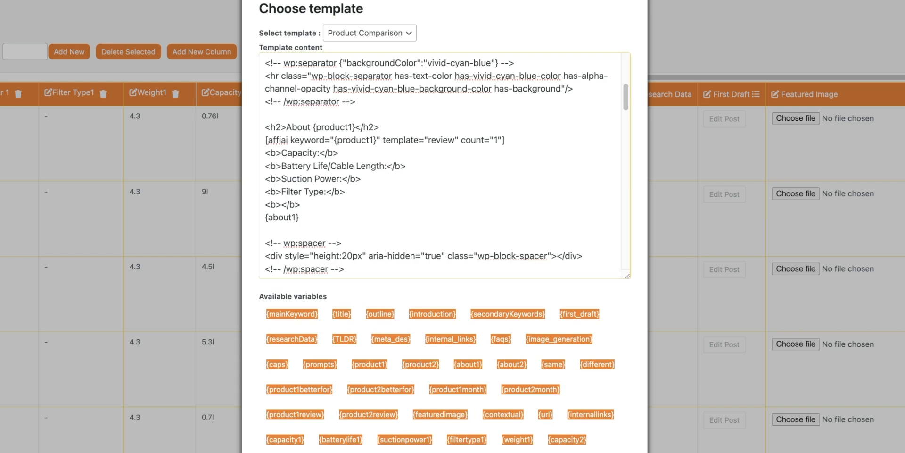
left_click(330, 216)
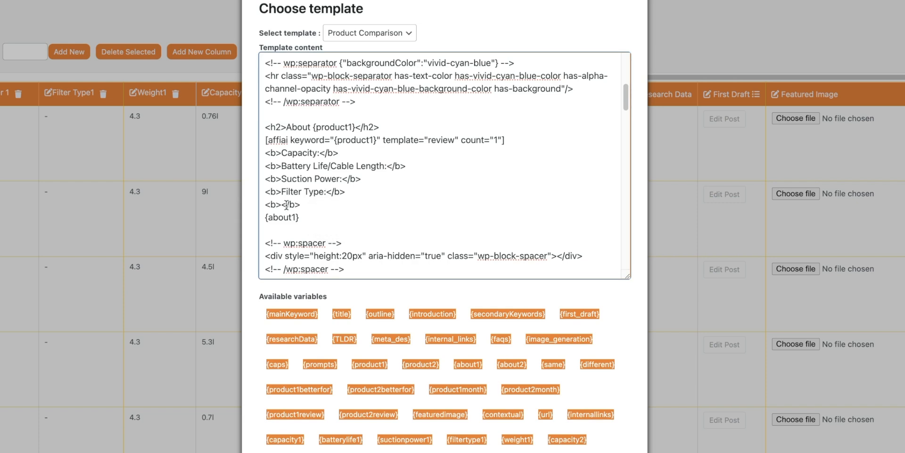
left_click(282, 205)
type("Weight (K")
key("BackSpace")
type("kg):")
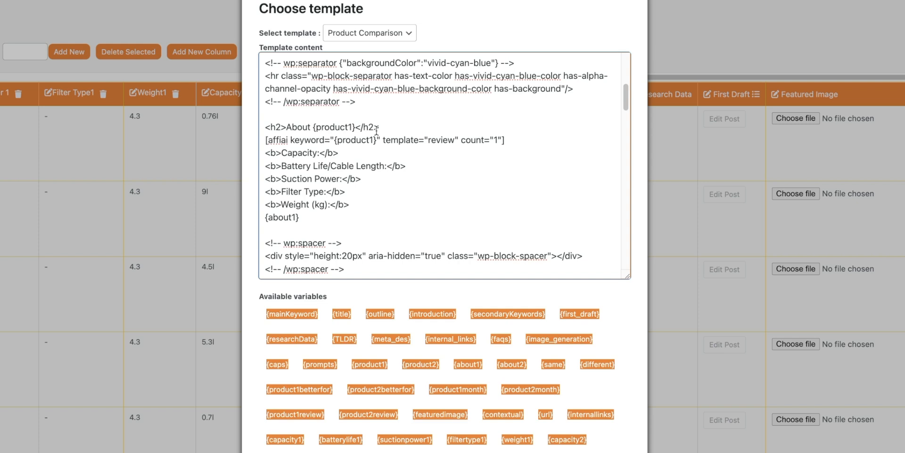
Add the {capacity1} variable and a <br> tag after the Capacity label.
left_click(340, 153)
left_click(286, 439)
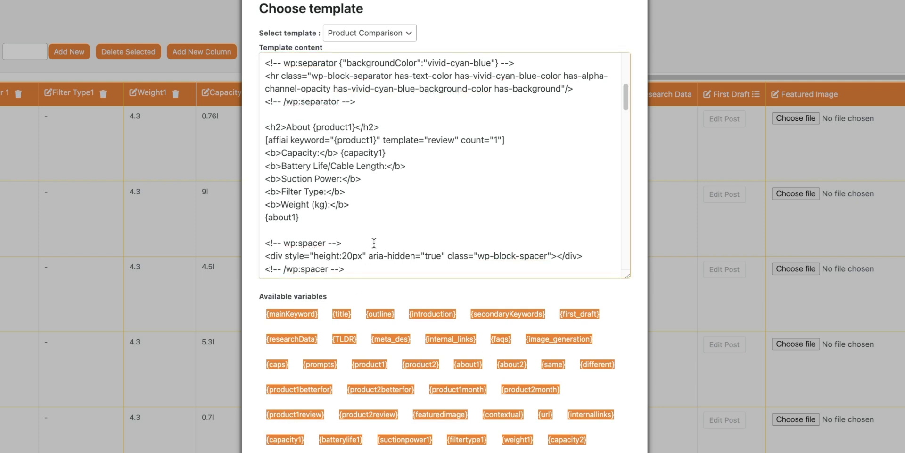
left_click(415, 155)
type("<")
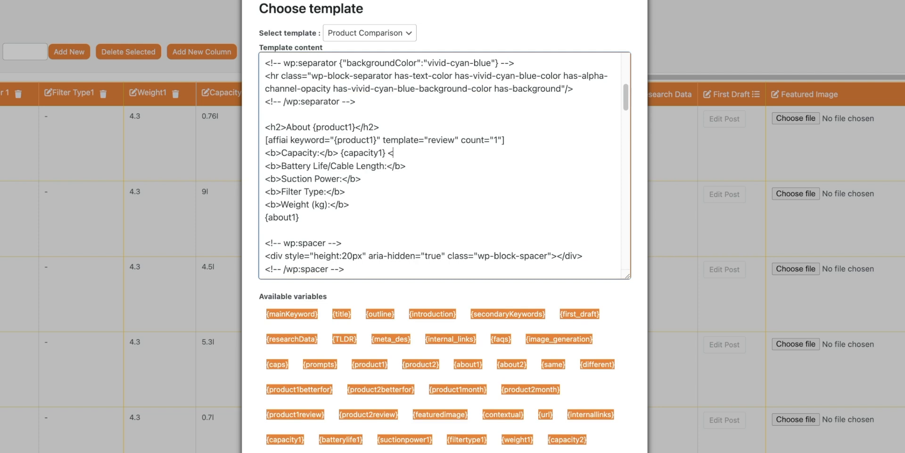
type("br>")
left_click_drag(421, 152, 341, 152)
Add the {batterylife1} variable and a <br> tag after the Battery Life/Cable Length label.
left_click(400, 165)
left_click(421, 169)
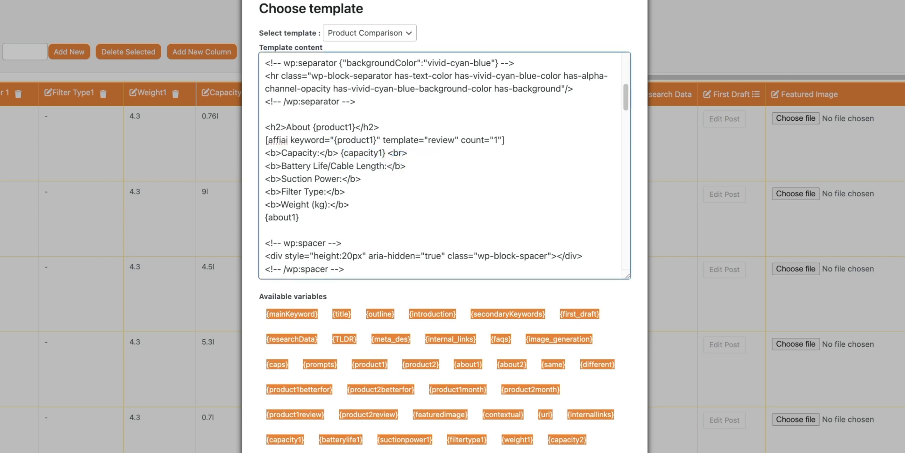
left_click(345, 441)
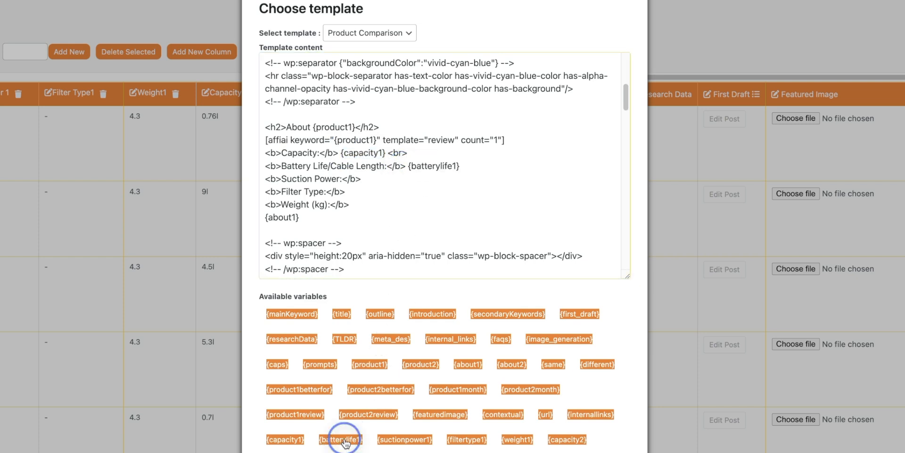
left_click(465, 165)
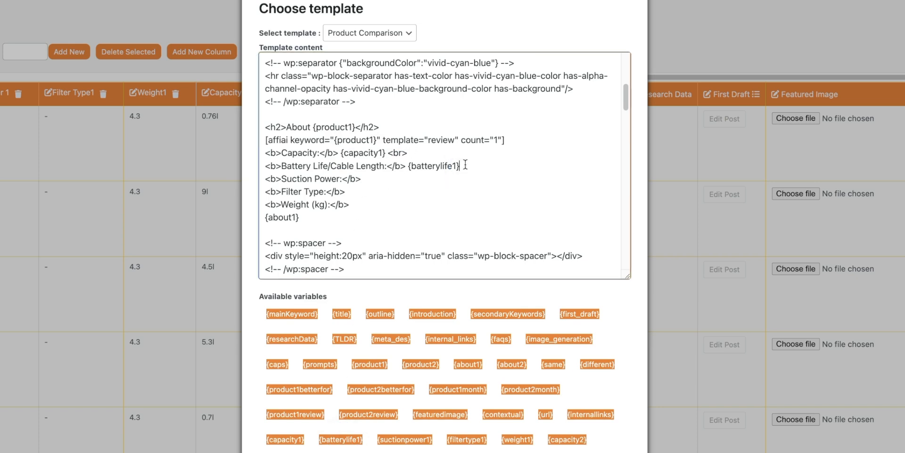
type("Weight")
key("super+z")
left_click_drag(415, 159, 390, 153)
key("super+c")
left_click(519, 171)
key("super+v")
Add the {suctionpower1} variable and a <br> tag after the Suction Power label.
left_click(415, 180)
scroll(335, 223, "up", 5)
scroll(334, 224, "down", 4)
scroll(335, 224, "down", 1)
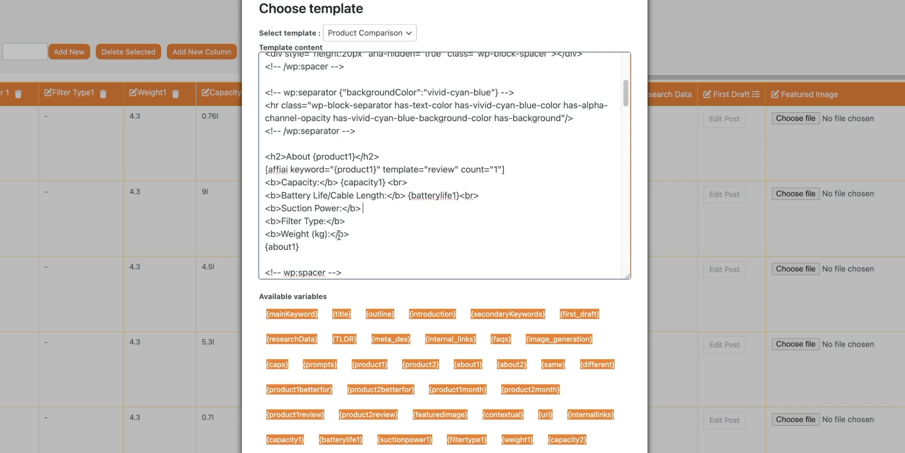
scroll(361, 223, "down", 2)
scroll(361, 223, "down", 1)
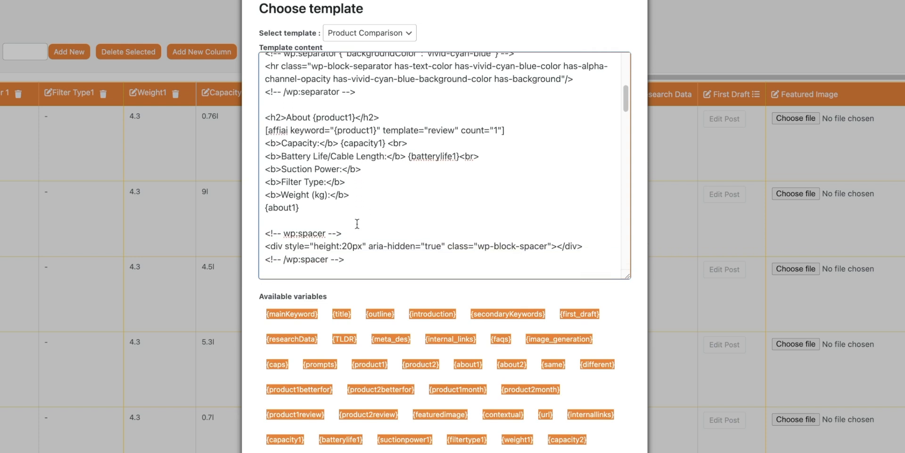
scroll(362, 211, "down", 2)
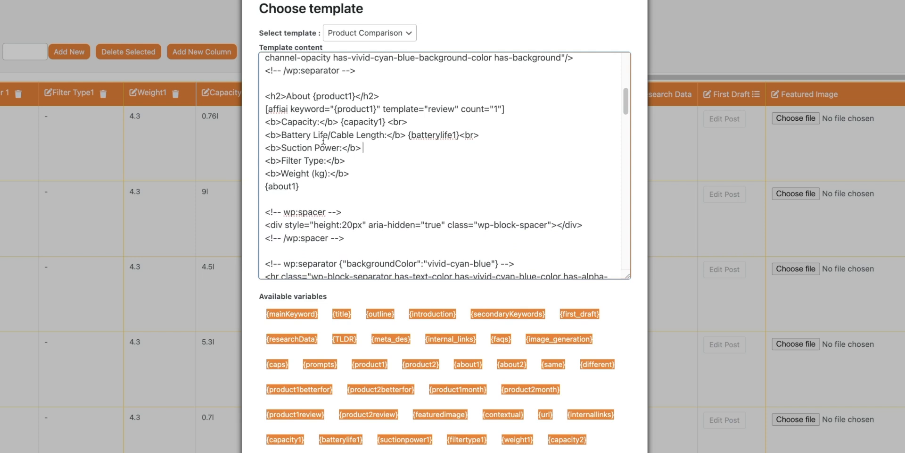
scroll(323, 140, "down", 4)
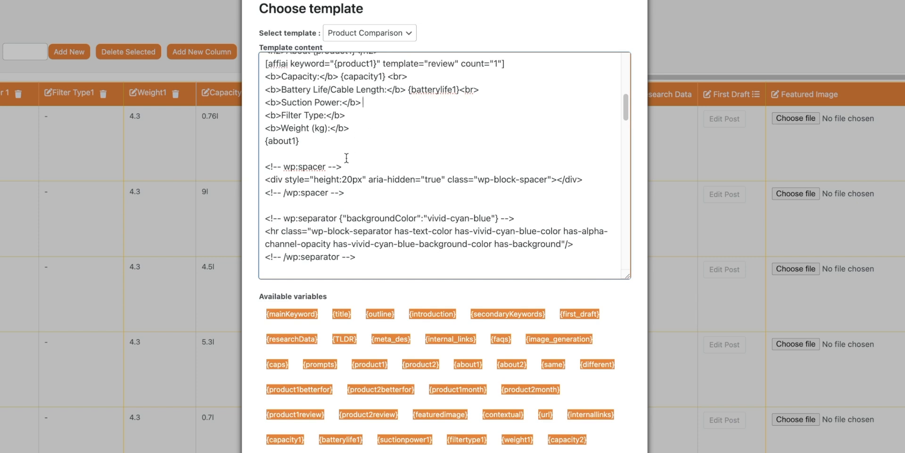
left_click(404, 437)
left_click_drag(460, 89, 479, 89)
key("ctrl+c")
left_click(454, 103)
key("ctrl+v")
Space the <br> after {batterylife1}, append <br> to the Filter Type and Weight lines, and add a separate <br> line above {about1}.
left_click(429, 102)
left_click(459, 89)
scroll(410, 121, "up", 1)
left_click(413, 121)
key("ctrl+v")
left_click(416, 135)
key("ctrl+v")
key("Return")
key("ctrl+v")
scroll(426, 134, "down", 2)
scroll(426, 134, "up", 3)
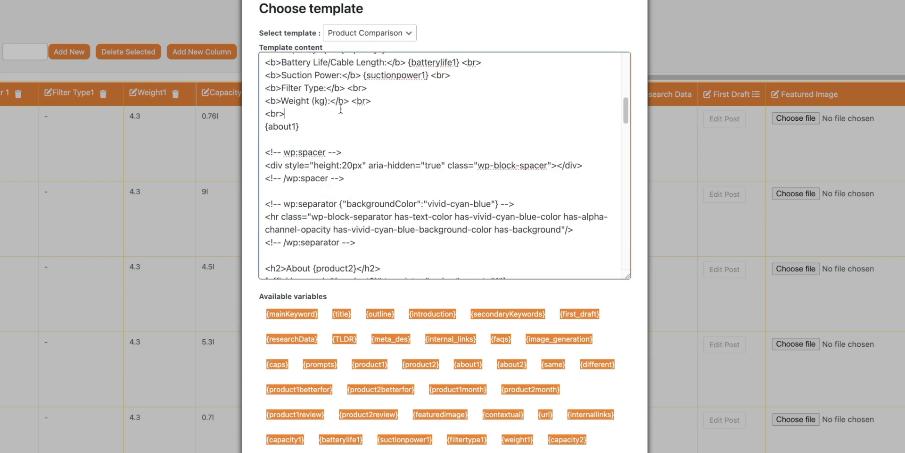
Insert {filtertype1} after the Filter Type label and {weight1} after the Weight (kg) label.
left_click(346, 99)
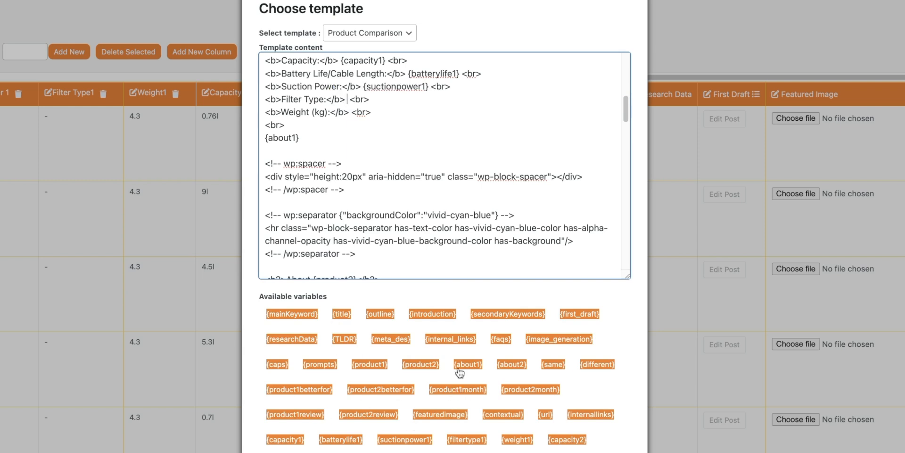
left_click(467, 439)
left_click(350, 111)
left_click(518, 439)
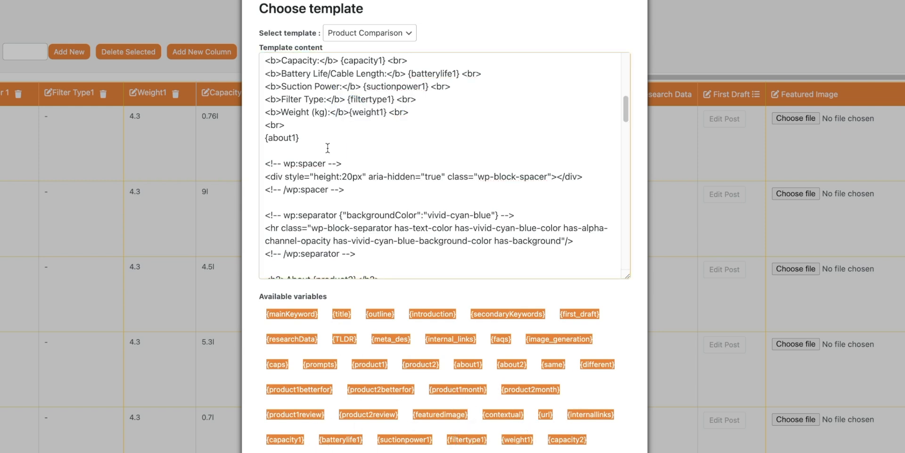
Copy the specification lines through {about1} and paste them over {about2} in the About {product2} section.
left_click(333, 129)
scroll(311, 147, "up", 1)
left_click_drag(310, 146, 266, 74)
scroll(300, 230, "down", 1)
scroll(300, 230, "down", 1)
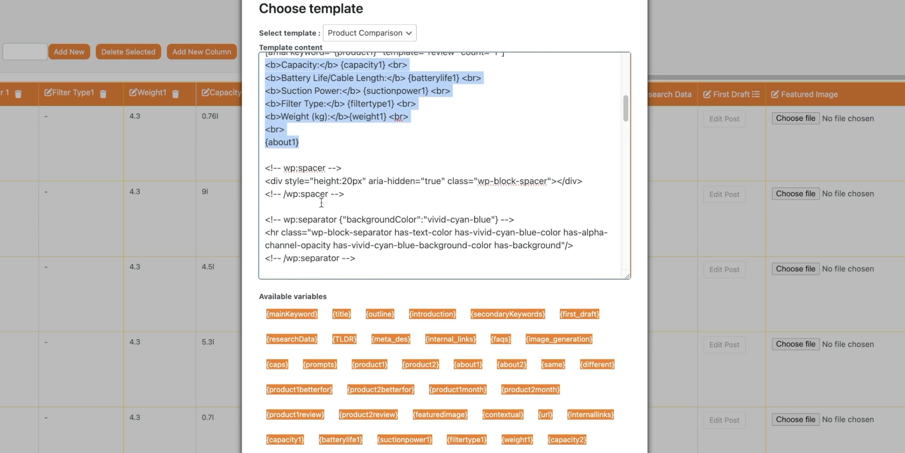
scroll(312, 204, "down", 5)
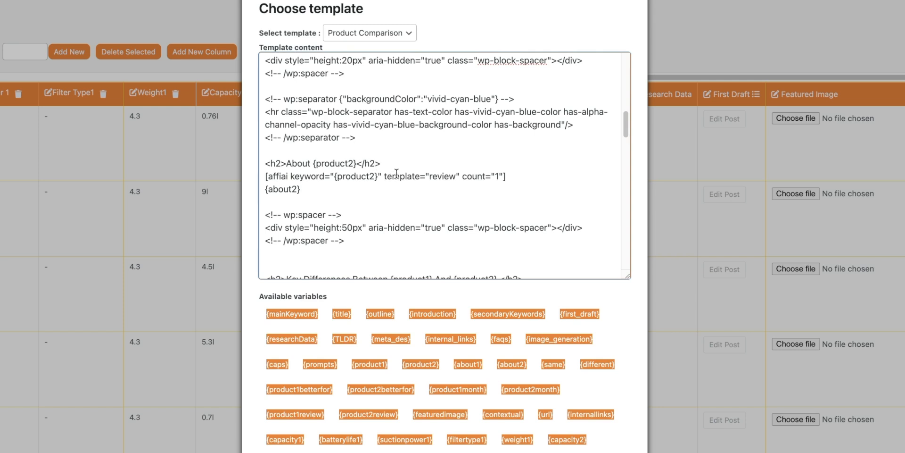
left_click_drag(330, 193, 265, 194)
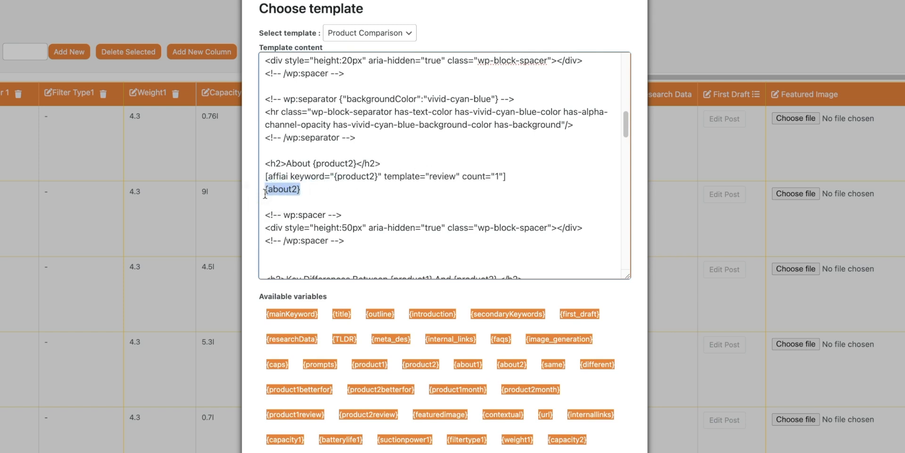
key("ctrl+v")
Change the pasted variables in the About {product2} section to {about2}, {weight2} and {filtertype2}.
left_click(295, 259)
key("BackSpace")
type("2")
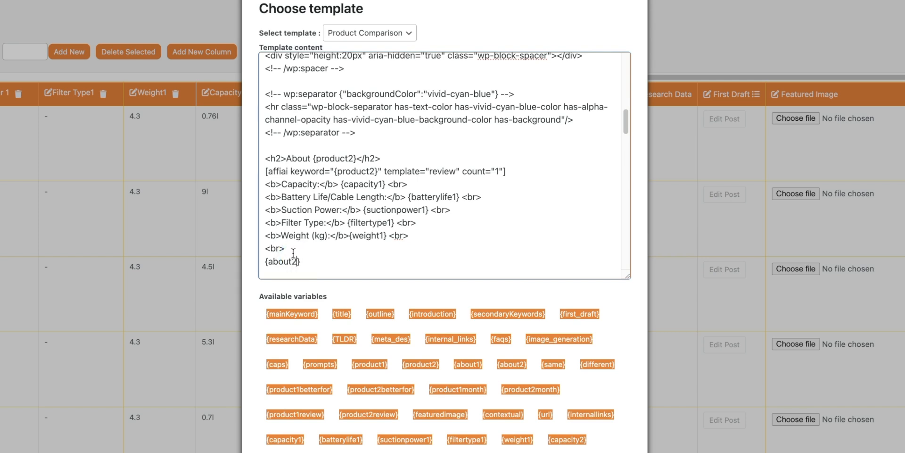
left_click(385, 234)
key("BackSpace")
type("2")
left_click(391, 222)
key("BackSpace")
type("2")
Change the remaining pasted variables in the About {product2} section to {suctionpower2}, {batterylife2} and {capacity2}.
left_click(427, 210)
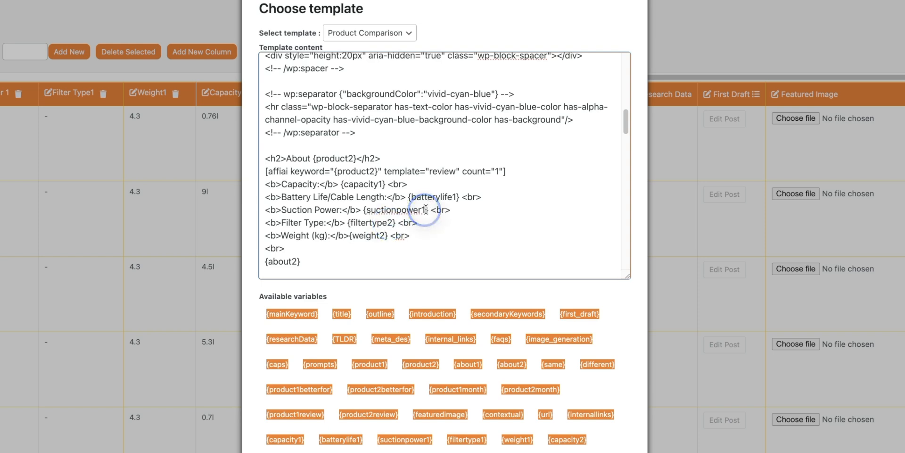
key("BackSpace")
type("2")
left_click(456, 196)
key("BackSpace")
type("2")
left_click(382, 184)
key("BackSpace")
type("2")
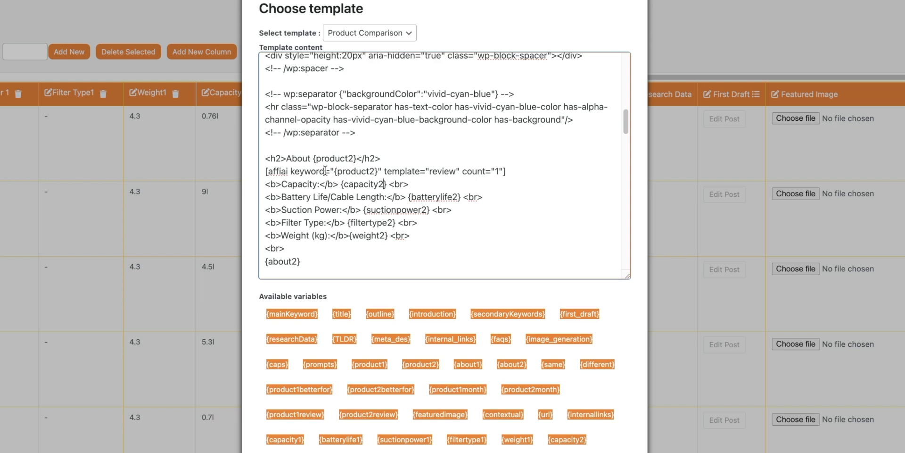
Review the About {product2} specification lines and the template content down to the Key Differences section.
scroll(325, 170, "down", 1)
left_click(311, 233)
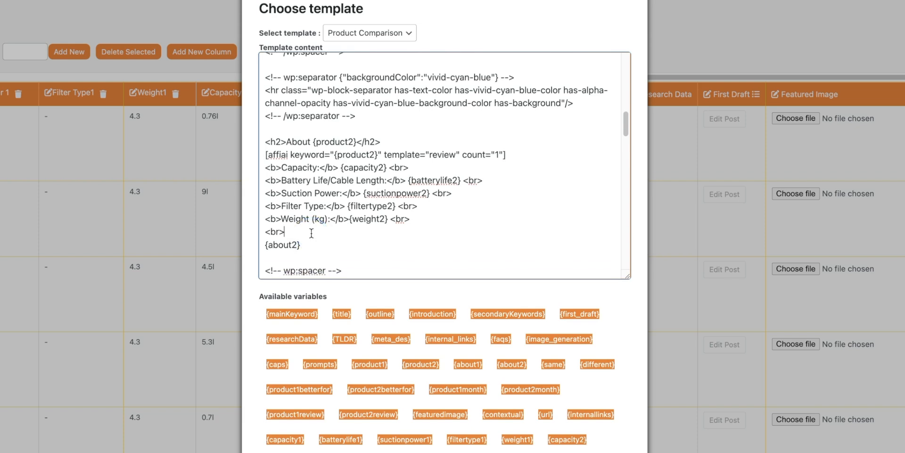
scroll(311, 233, "down", 5)
scroll(314, 230, "up", 3)
scroll(314, 227, "up", 2)
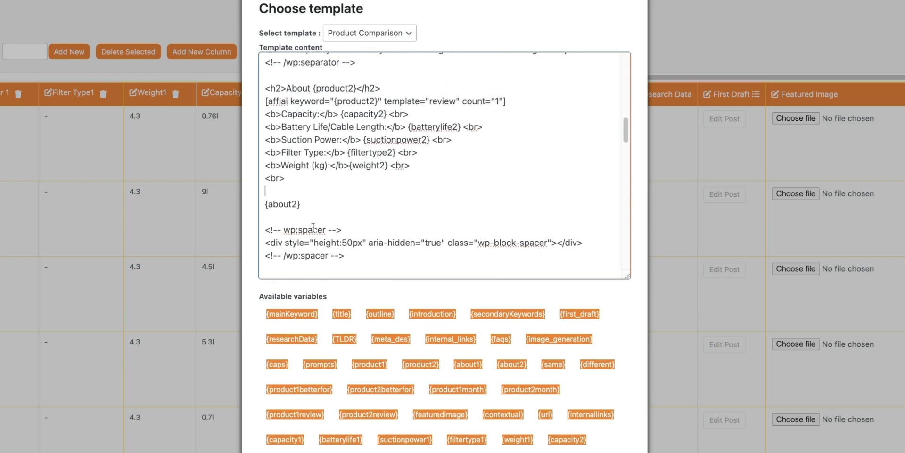
key("BackSpace")
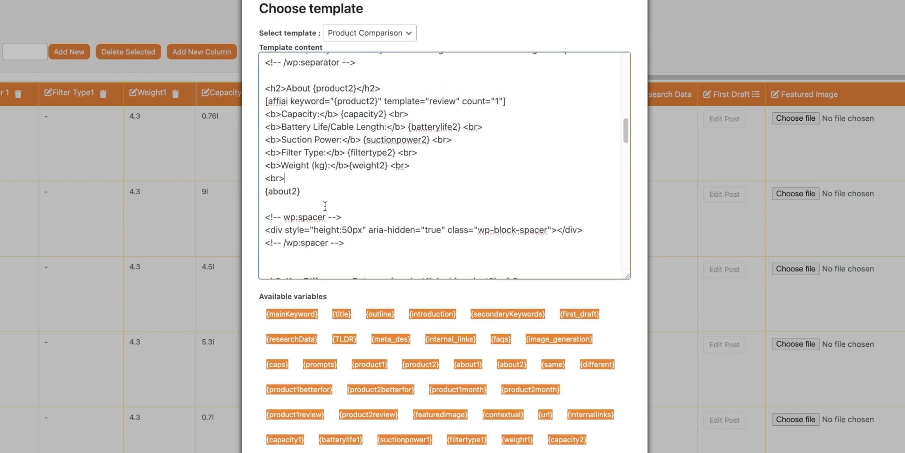
scroll(325, 204, "up", 1)
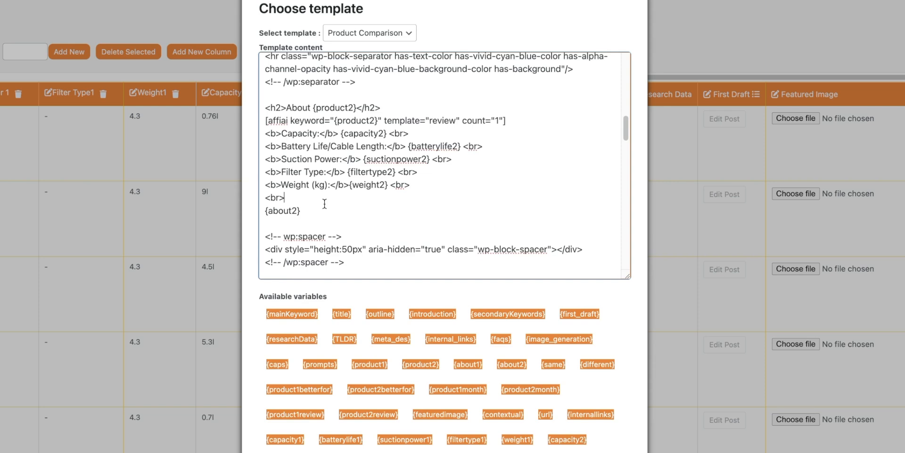
scroll(397, 205, "down", 8)
scroll(362, 174, "up", 4)
scroll(363, 169, "up", 1)
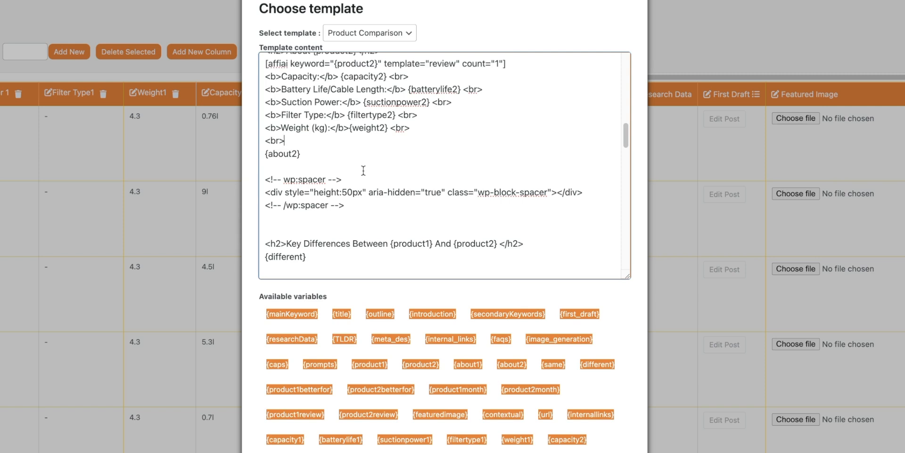
Review the template's About {product1} and About {product2} specification sections and the At A Glance section.
scroll(330, 103, "up", 4)
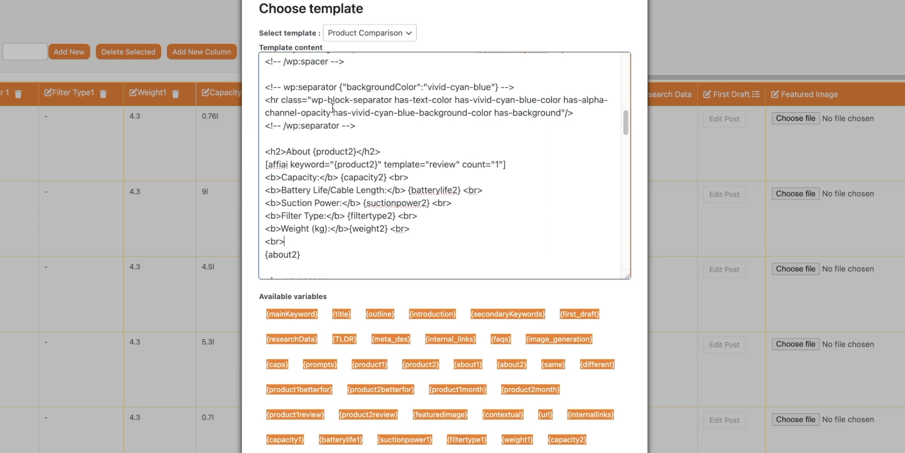
scroll(333, 108, "up", 6)
scroll(333, 106, "up", 1)
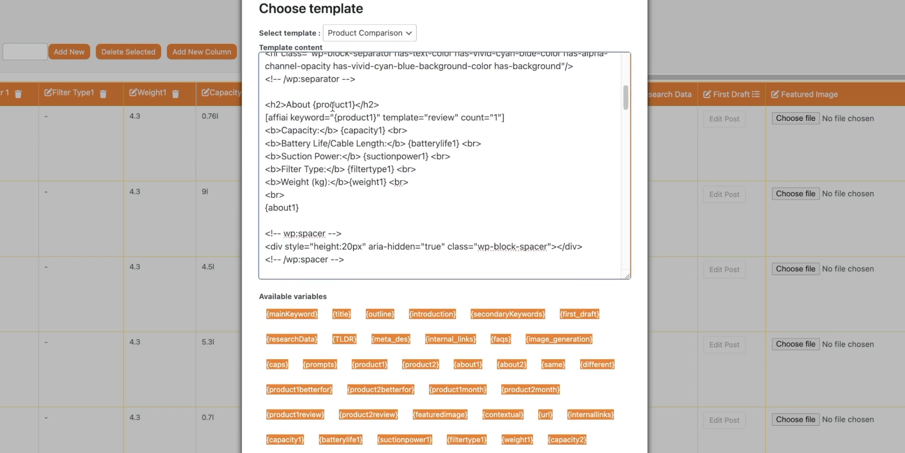
scroll(351, 153, "down", 2)
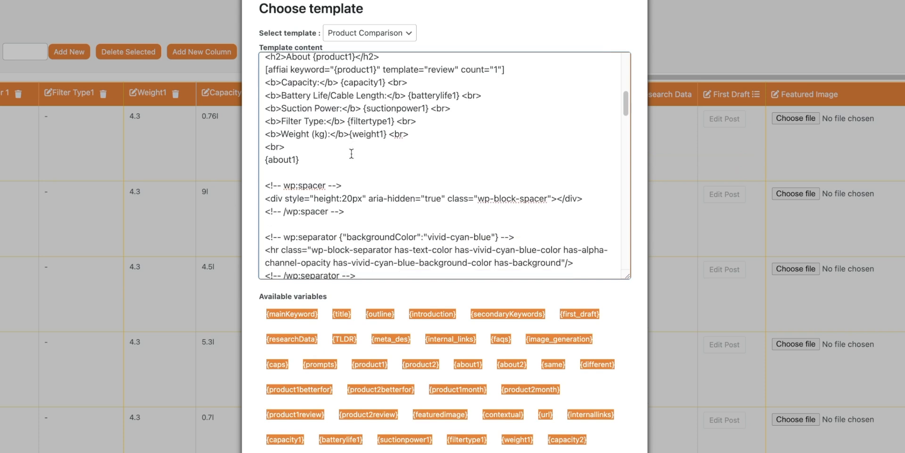
scroll(353, 152, "down", 9)
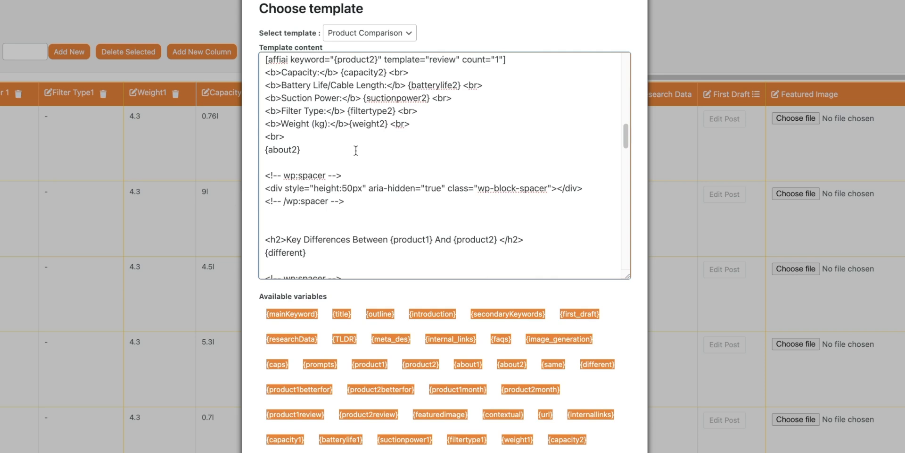
scroll(356, 150, "up", 13)
scroll(352, 132, "up", 3)
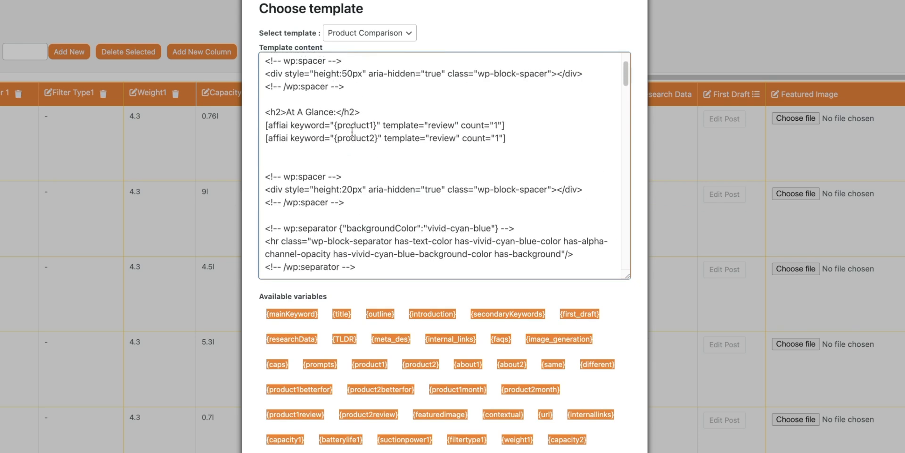
scroll(361, 144, "down", 6)
scroll(362, 144, "down", 10)
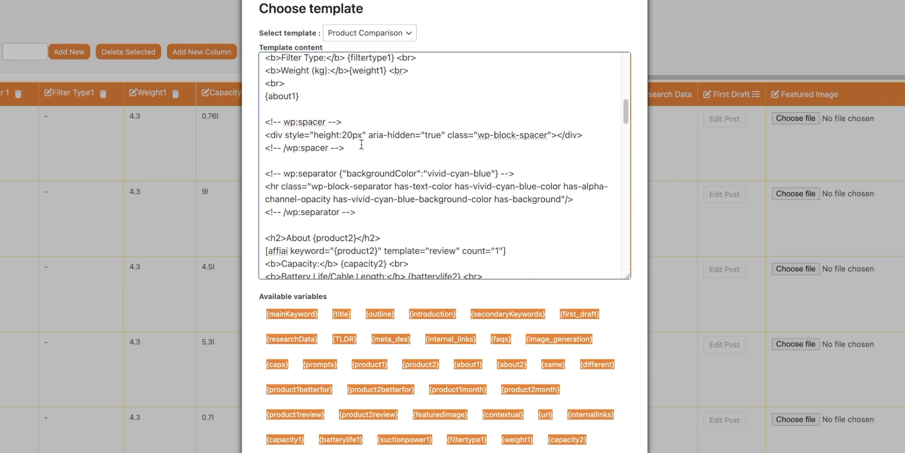
scroll(359, 144, "down", 10)
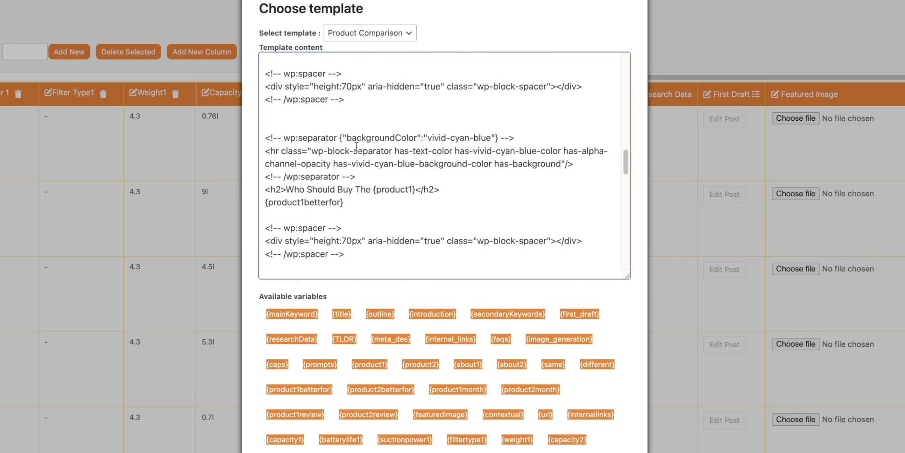
Examine the Who Should Buy and My Thoughts After 1 Month Of Use sections for both products in the template.
scroll(355, 148, "down", 1)
scroll(363, 179, "up", 4)
scroll(370, 209, "down", 2)
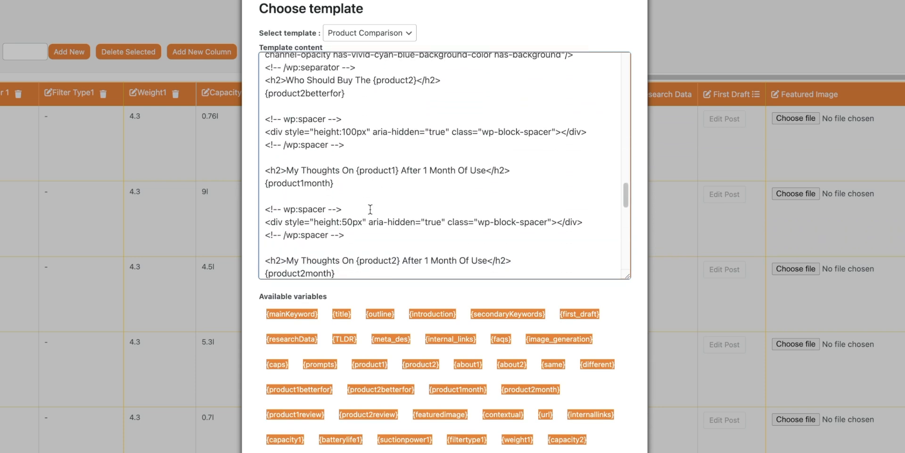
left_click(390, 175)
left_click_drag(354, 184, 294, 167)
left_click(329, 181)
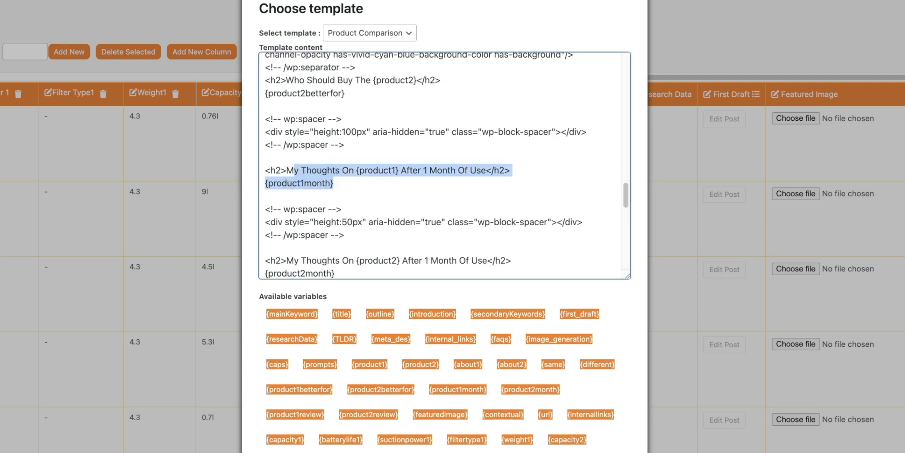
left_click(344, 104)
scroll(324, 124, "up", 3)
scroll(320, 134, "down", 5)
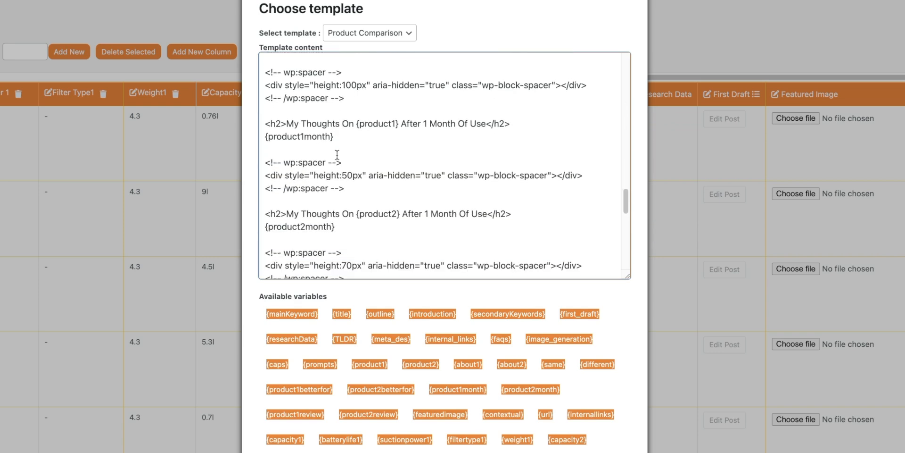
scroll(337, 154, "up", 10)
scroll(337, 154, "up", 6)
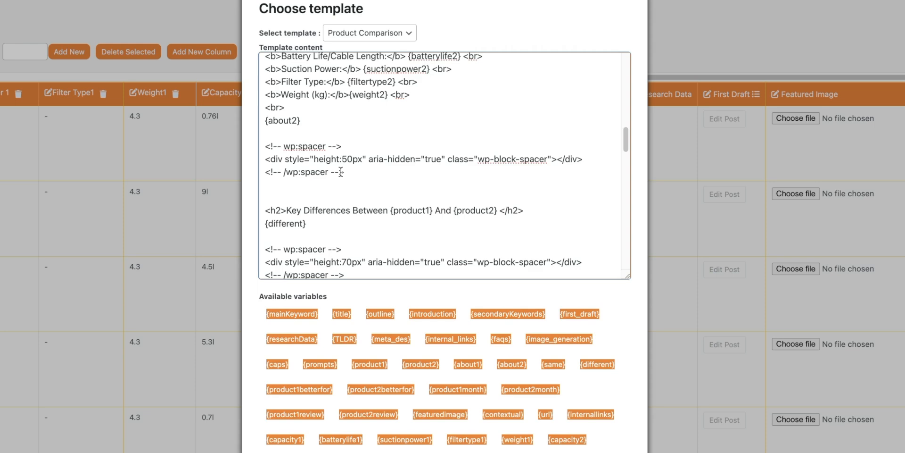
scroll(342, 172, "down", 20)
scroll(347, 174, "up", 4)
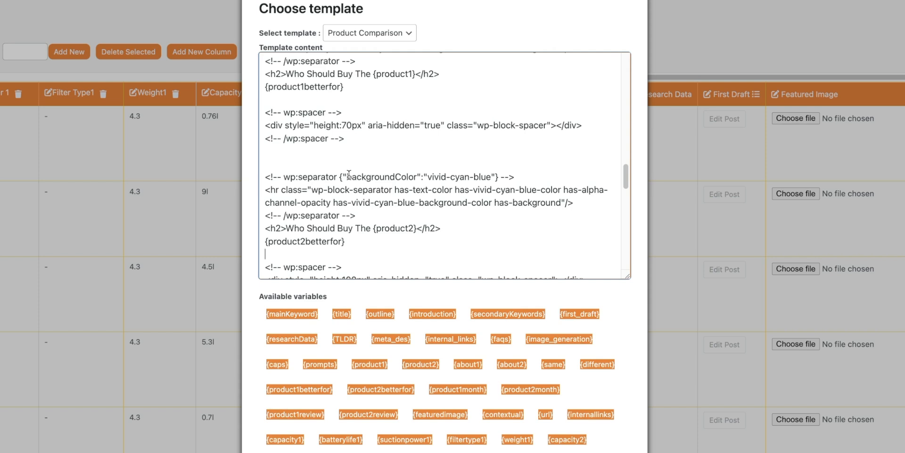
Change the Key Differences heading to "{product1} Or {product2}: Which Should You Buy?", keeping it an h2.
scroll(301, 179, "up", 3)
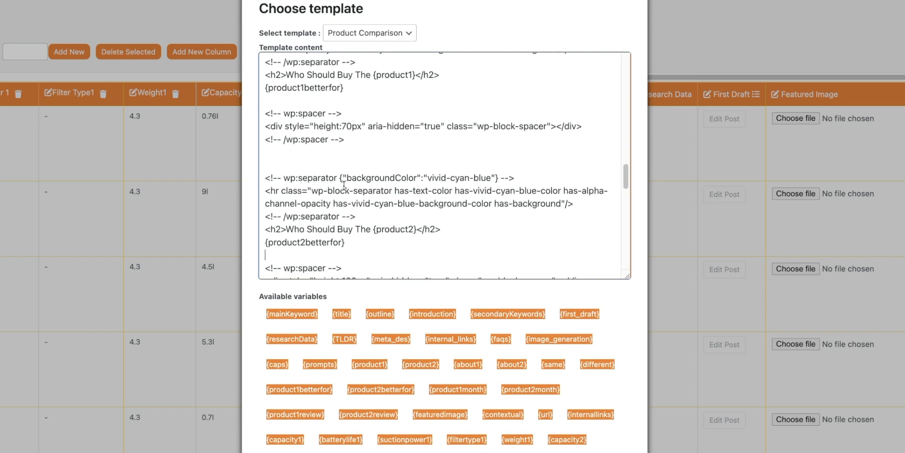
left_click_drag(287, 204, 335, 201)
key("BackSpace")
type("Or {product2} </h2>")
left_click(388, 203)
type(": Which Sj")
key("BackSpace")
type("hould You Buy? </h2>")
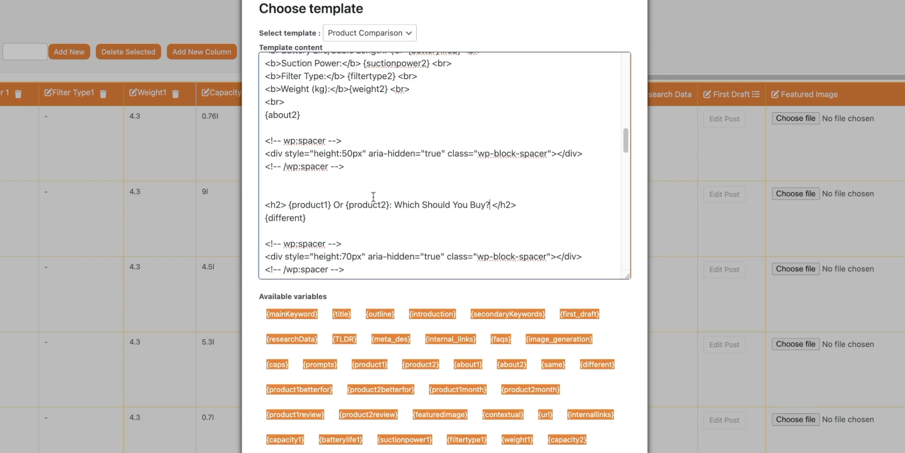
Replace the {different} variable under the Which Should You Buy heading with {first_draft}.
left_click_drag(306, 218, 263, 219)
key("BackSpace")
scroll(283, 236, "down", 1)
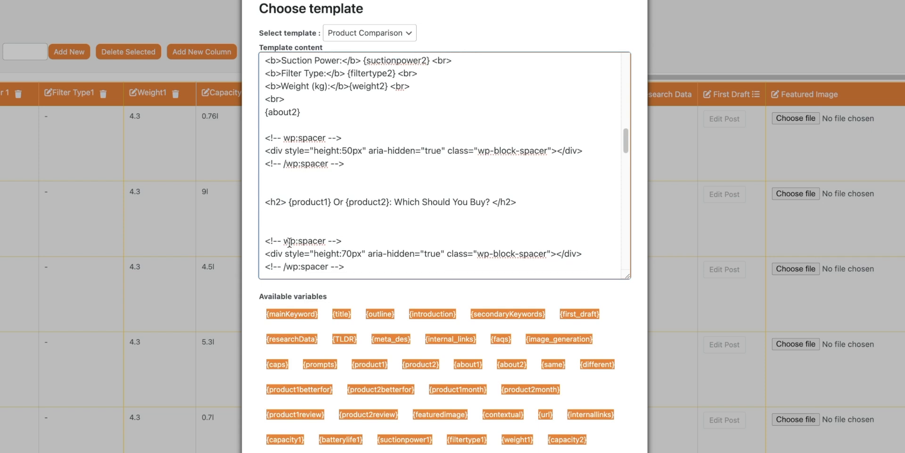
scroll(288, 220, "down", 1)
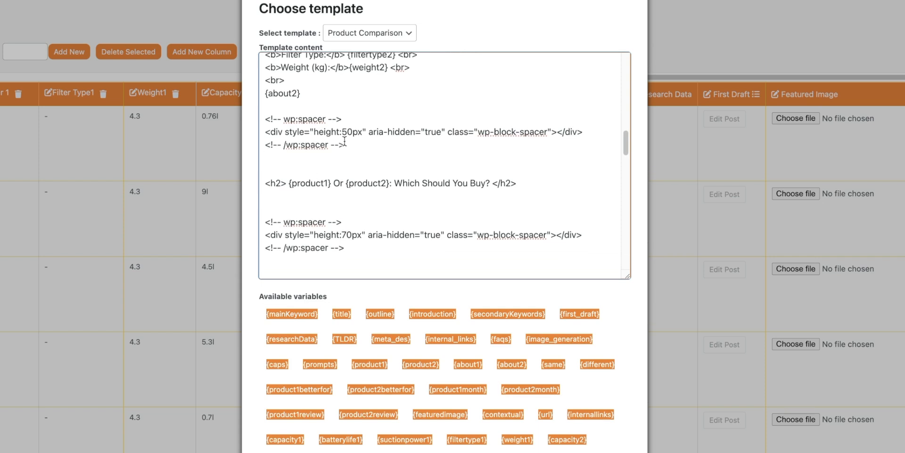
left_click(588, 314)
Delete the template content between the 70px spacer after {first_draft} and the closing wp:block reference, and save the template.
scroll(337, 225, "down", 4)
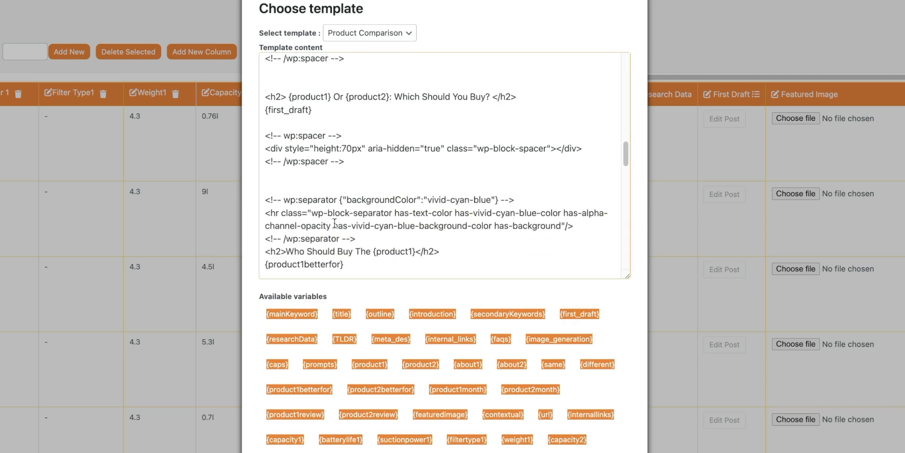
left_click_drag(267, 189, 395, 266)
key("BackSpace")
scroll(356, 226, "up", 2)
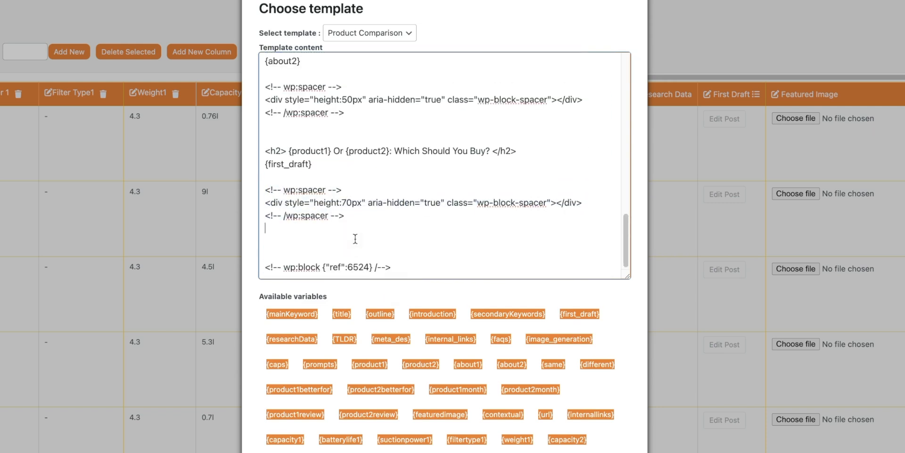
scroll(355, 239, "up", 1)
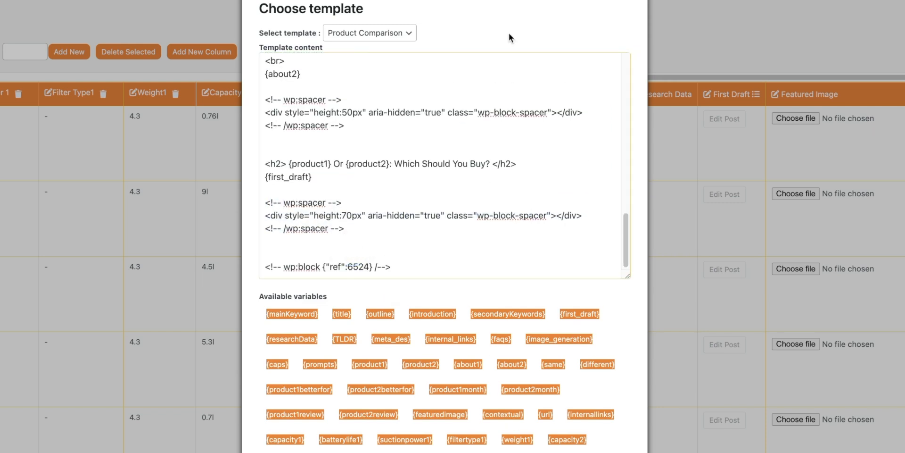
left_click(351, 2)
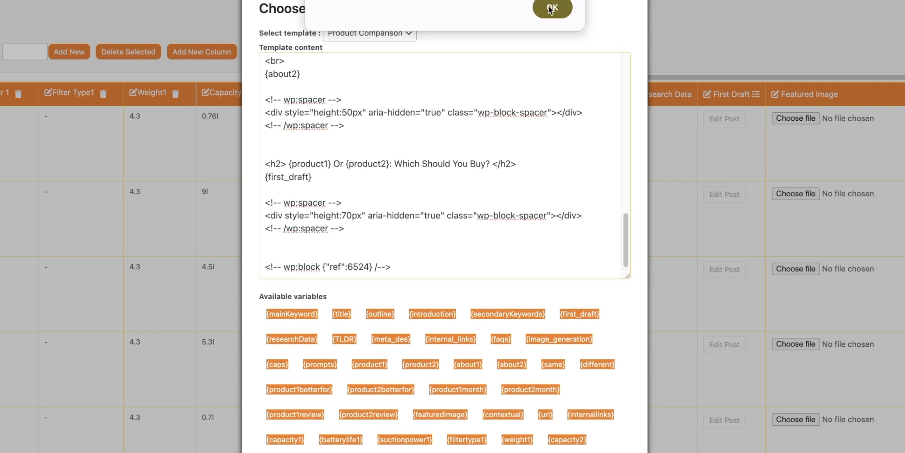
left_click(551, 8)
Replace the whole First Draft prompt with the copied prompt for an honest review comparing {product1} and {product2}.
left_click(758, 94)
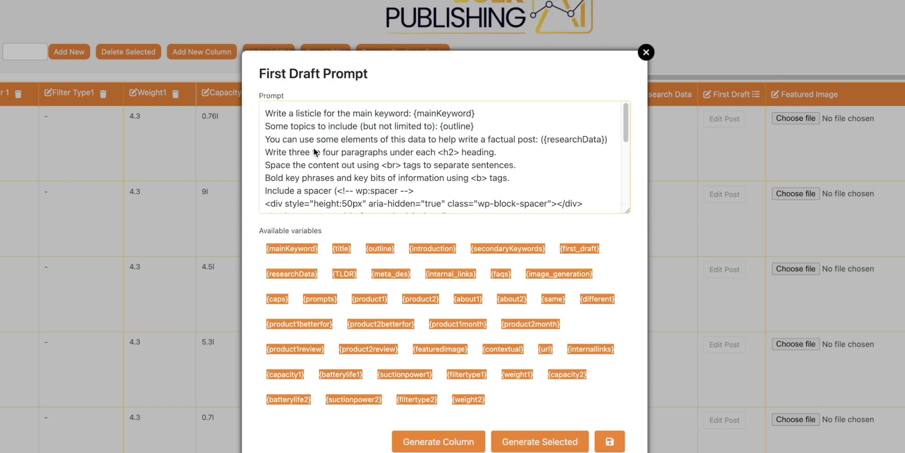
scroll(425, 174, "down", 1)
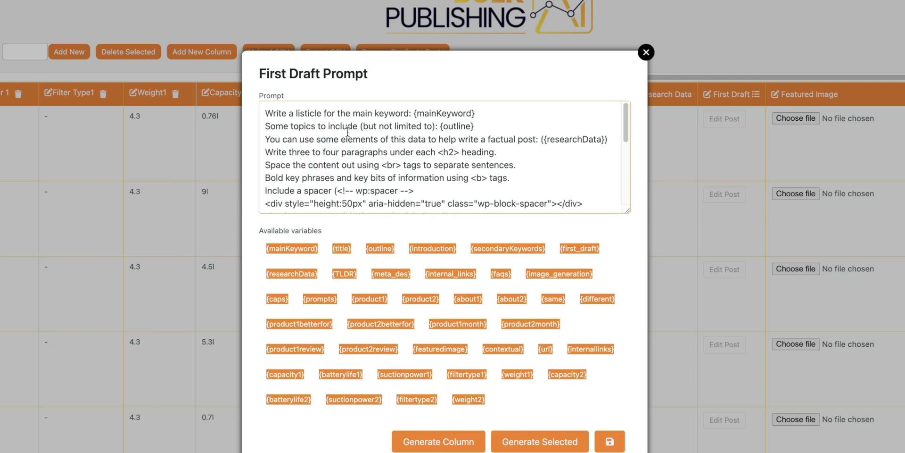
left_click(347, 132)
key("ctrl+a")
key("ctrl+v")
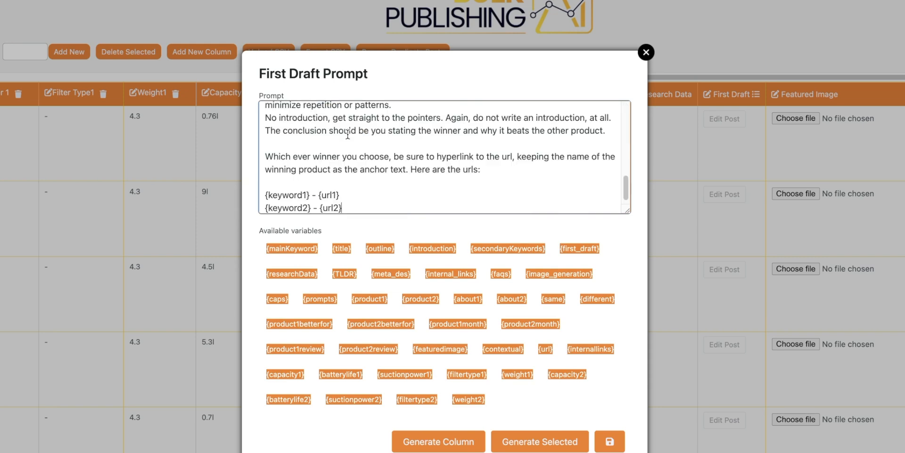
scroll(370, 127, "up", 10)
left_click_drag(629, 214, 650, 261)
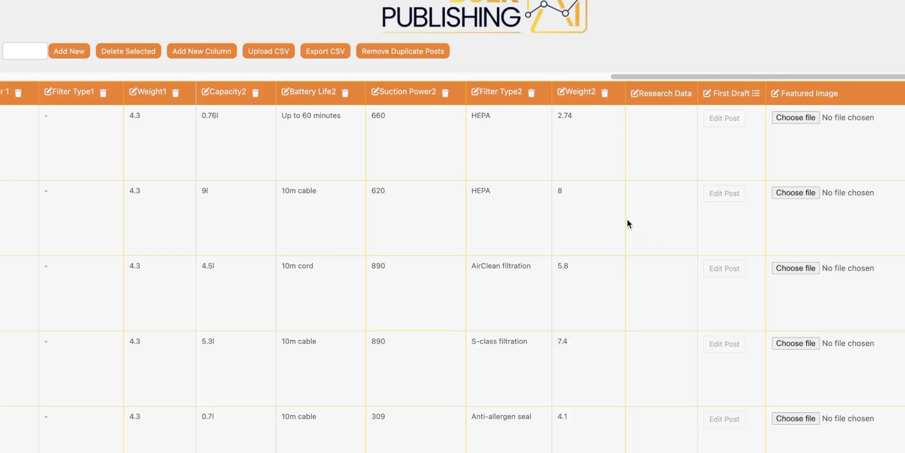
left_click(750, 93)
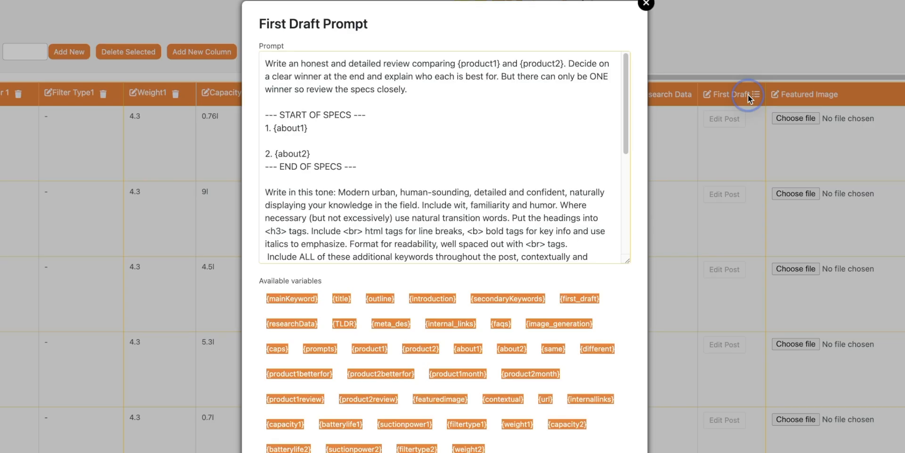
Read through the First Draft prompt's specs, tone and conclusion instructions and its closing lines about hyperlinking the winning product.
left_click(310, 90)
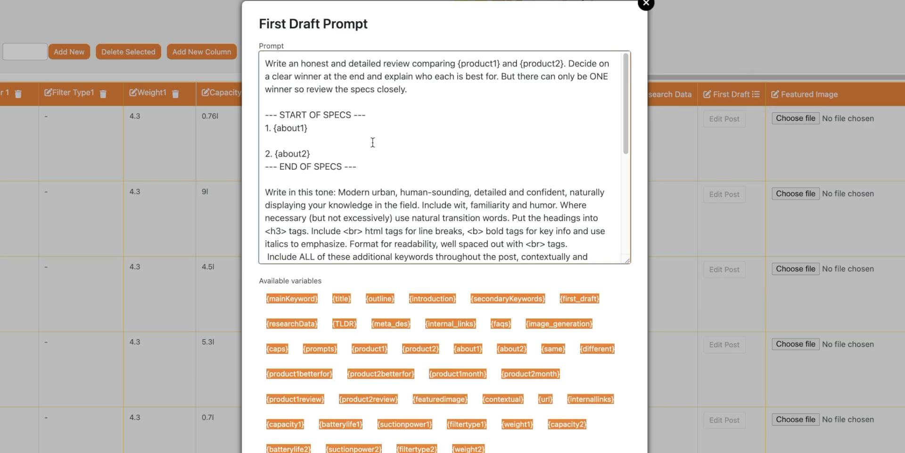
scroll(369, 144, "down", 5)
left_click_drag(319, 240, 263, 194)
left_click(317, 195)
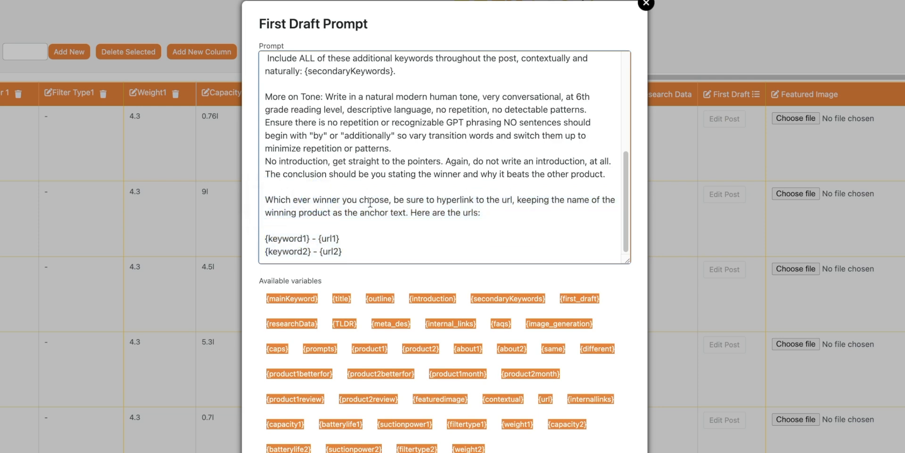
left_click(470, 200)
left_click_drag(519, 200, 501, 214)
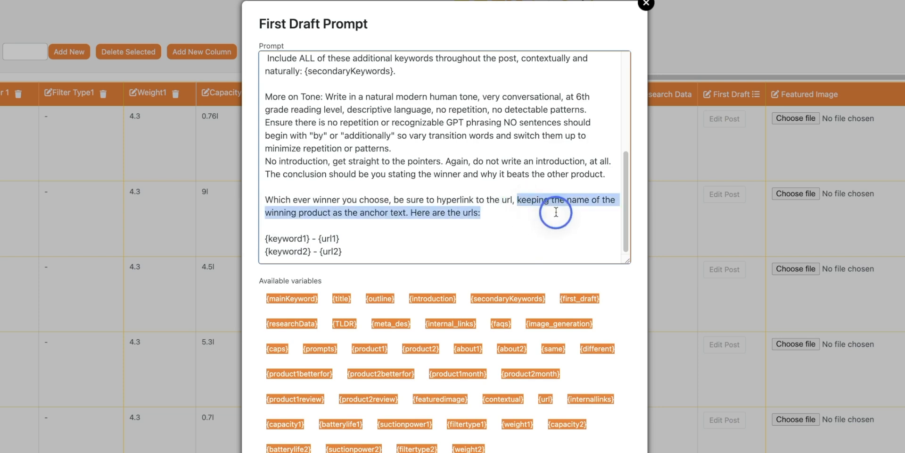
left_click(364, 230)
left_click_drag(408, 213, 481, 214)
left_click_drag(352, 255, 264, 202)
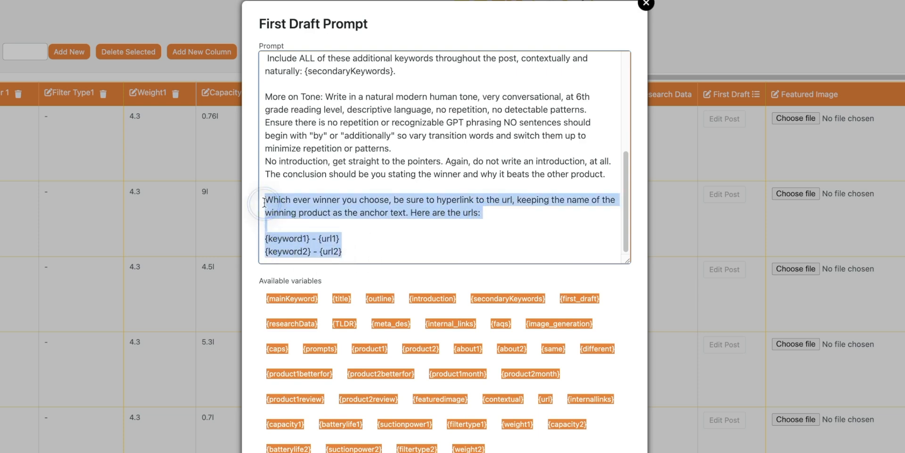
key("BackSpace")
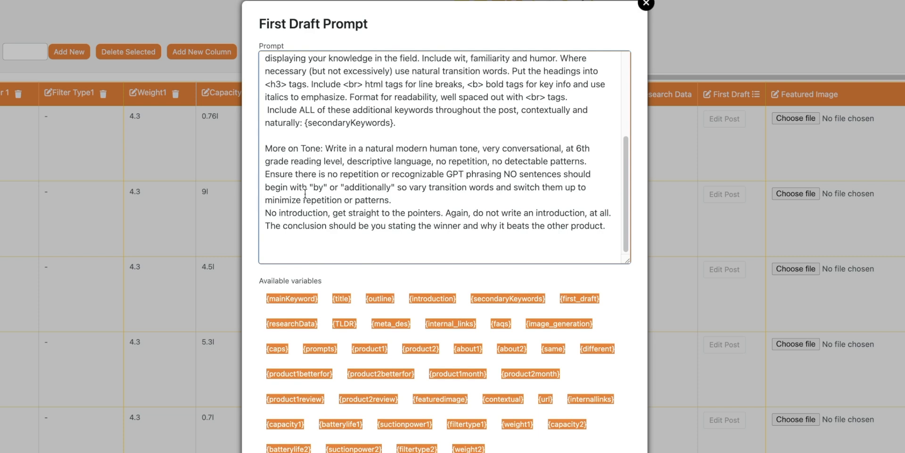
key("BackSpace")
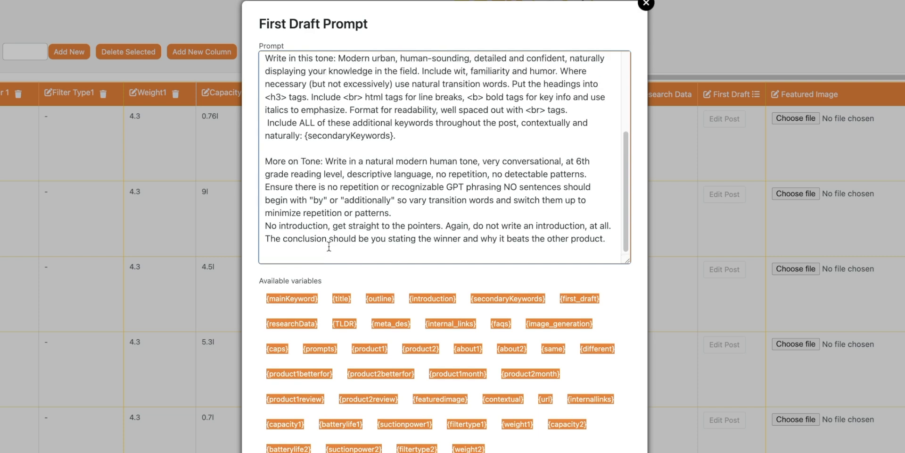
key("ctrl+z")
key("ctrl+z")
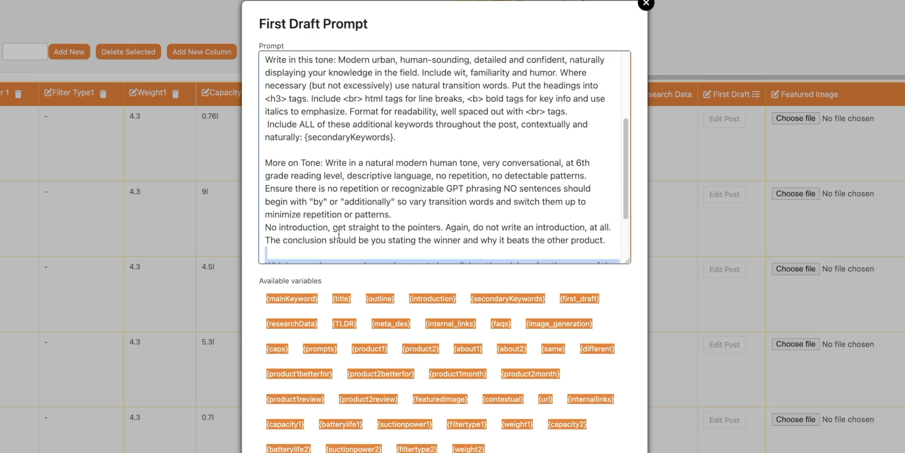
left_click(331, 228)
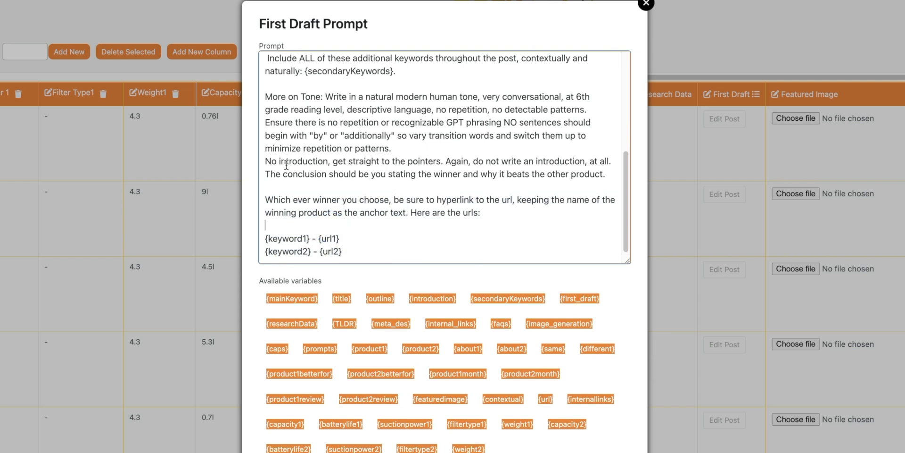
Delete the winner hyperlink instruction and the {keyword1} and {keyword2} URL lines from the end of the First Draft prompt.
scroll(317, 112, "up", 1)
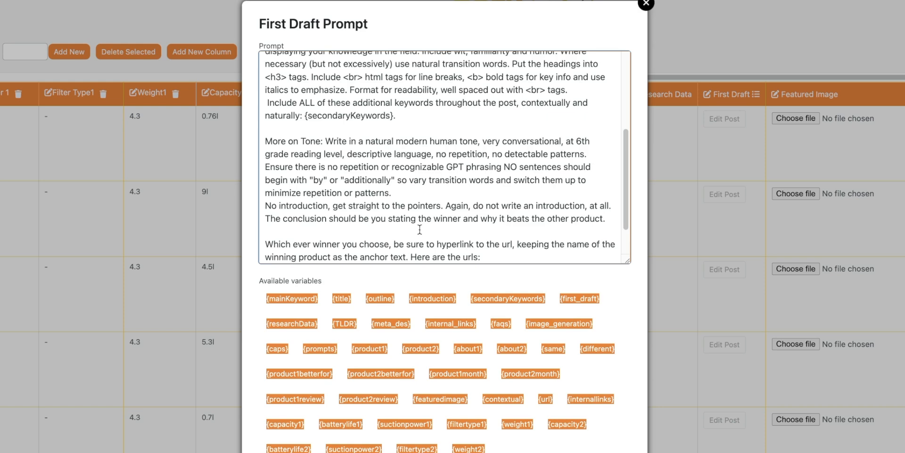
left_click_drag(266, 244, 517, 283)
key("BackSpace")
scroll(397, 170, "up", 1)
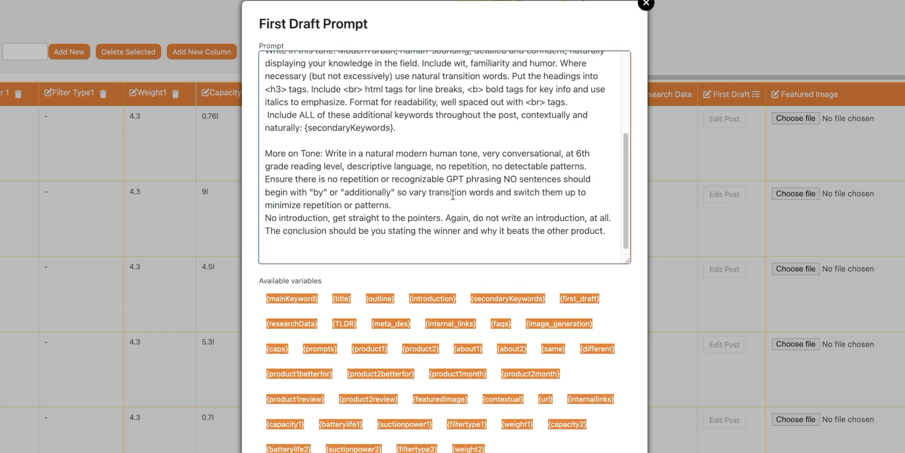
scroll(398, 170, "up", 2)
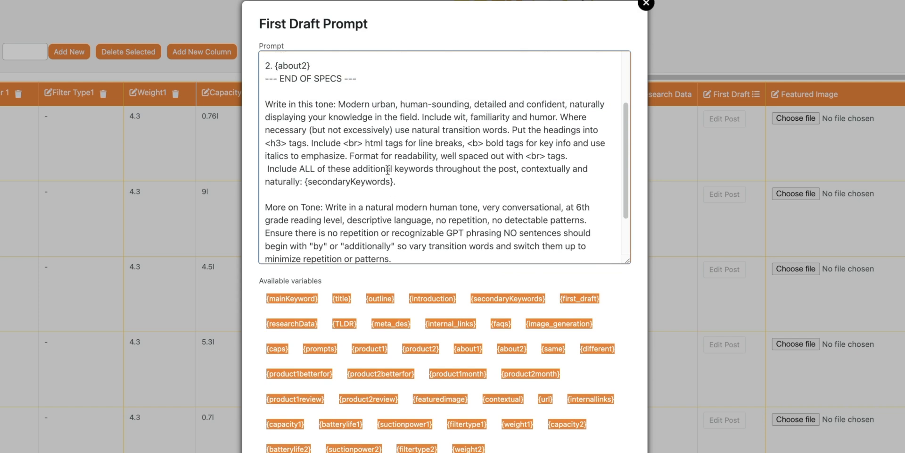
left_click_drag(397, 182, 305, 183)
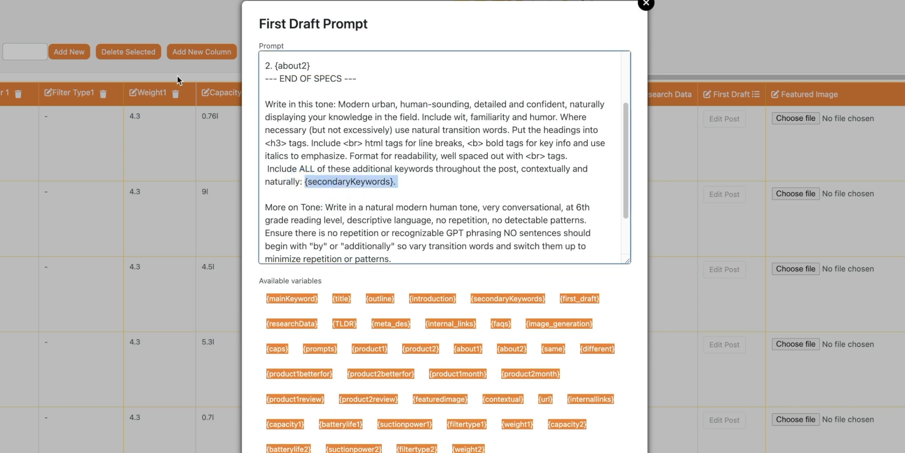
scroll(351, 153, "up", 1)
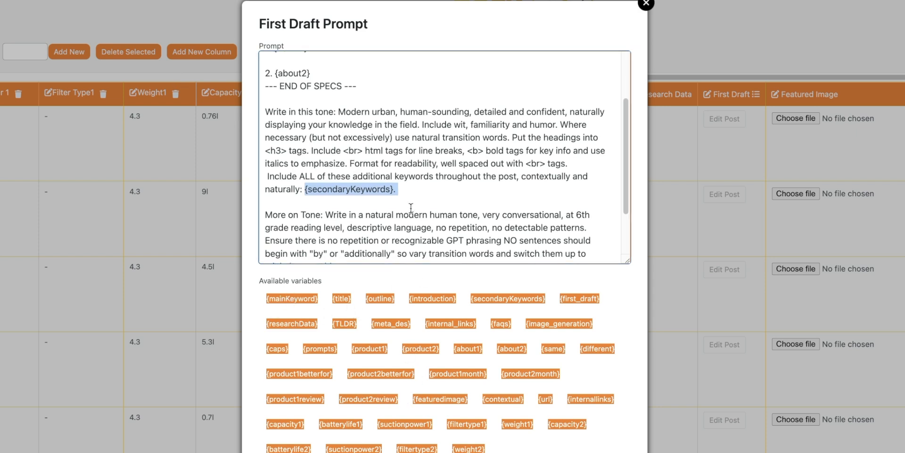
left_click(423, 189)
left_click(445, 402)
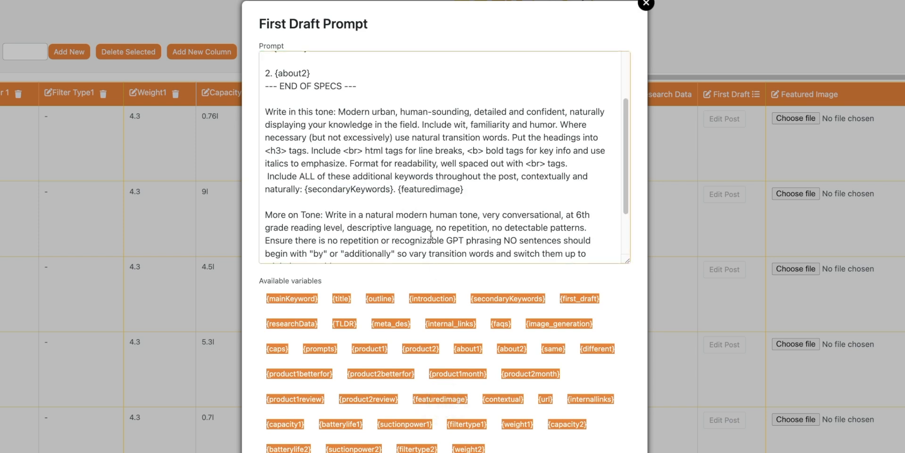
left_click_drag(468, 195, 396, 189)
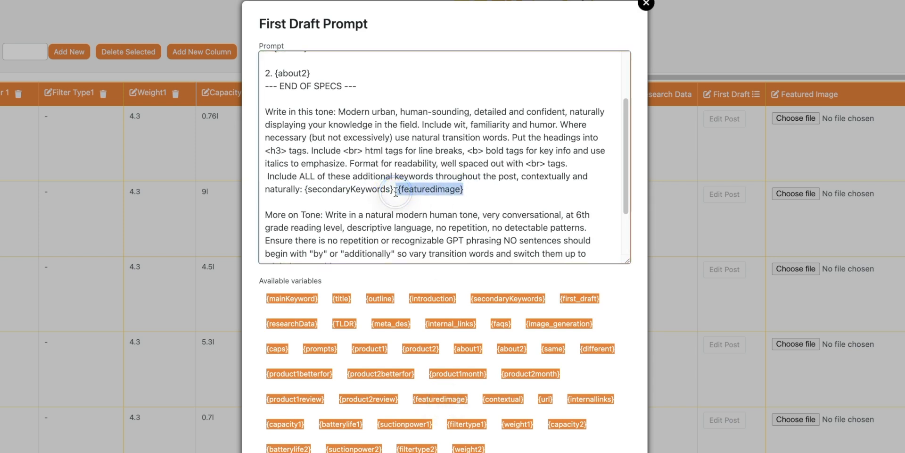
key("BackSpace")
Put {product1} and a colon before {about1} in spec item 1 of the prompt, and follow {about1} with a comma.
scroll(397, 190, "up", 4)
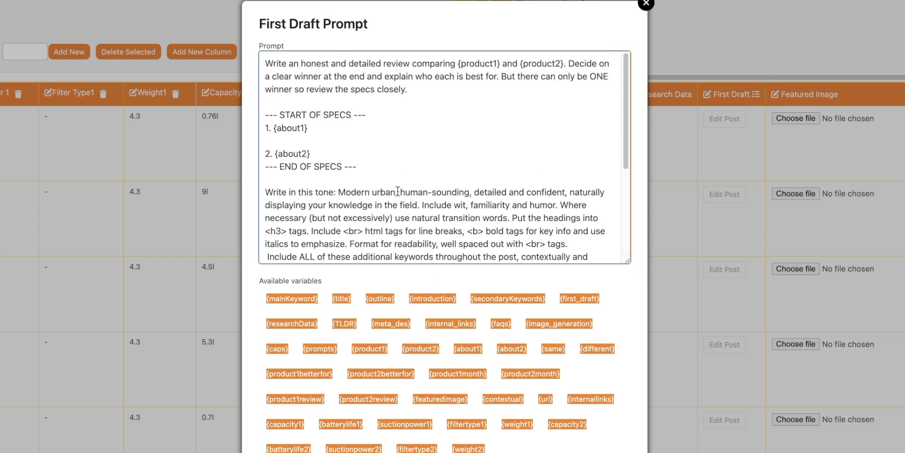
left_click(476, 65)
left_click(546, 64)
scroll(287, 128, "down", 1)
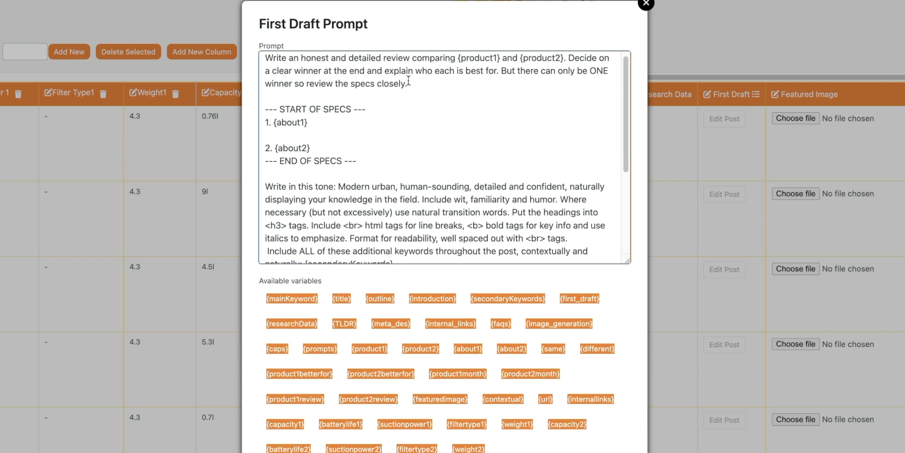
left_click(318, 120)
type("-")
left_click(369, 349)
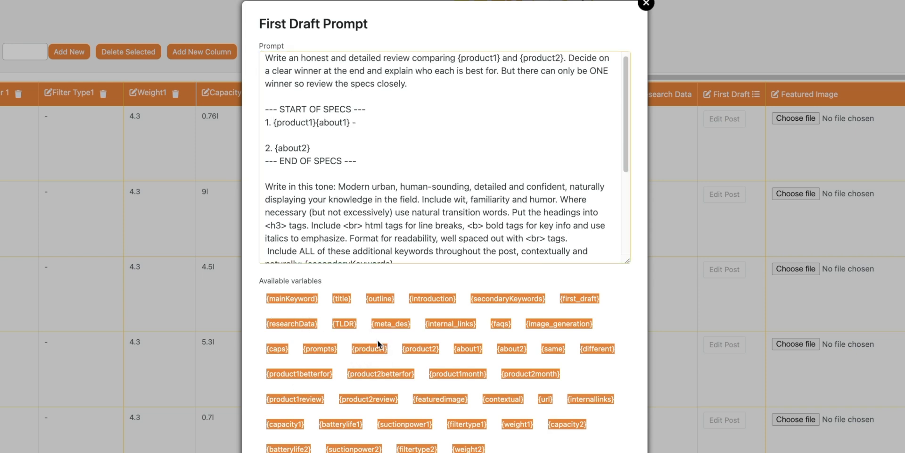
left_click(320, 121)
type(":")
left_click(374, 122)
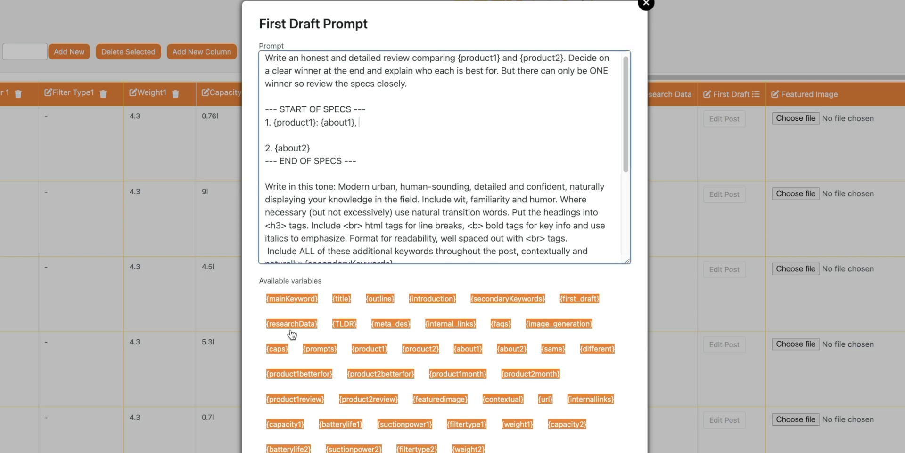
Extend spec item 1 with labelled {capacity1}, {batterylife1}, {suctionpower1}, {filtertype1} and {weight1} variables, removing the surplus pasted template code below it.
left_click(567, 424)
left_click(434, 122)
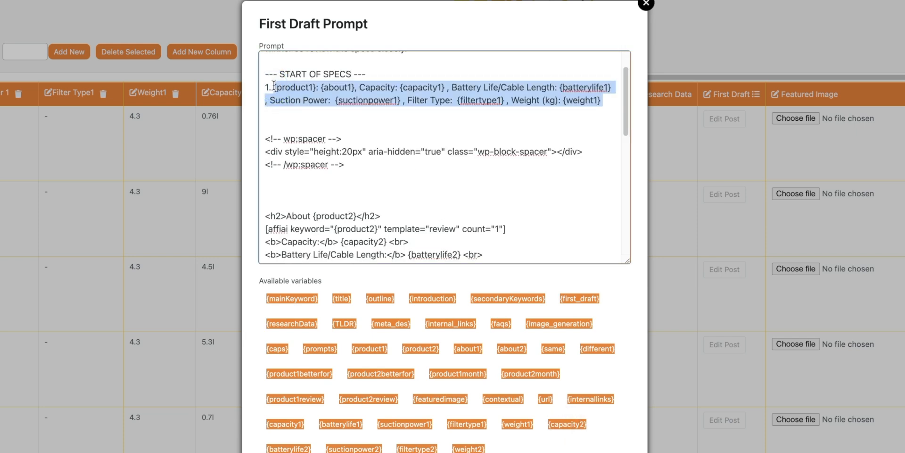
left_click_drag(348, 165, 276, 127)
key("BackSpace")
key("Delete")
key("Delete")
Replace {about2} in spec item 2 with a copy of the full spec line from item 1.
left_click_drag(309, 236, 276, 135)
key("BackSpace")
key("BackSpace")
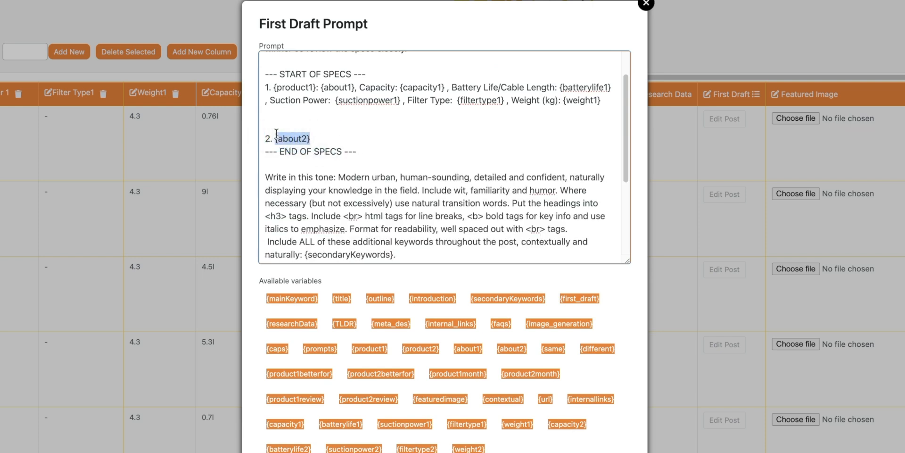
type("{product1}: {about1}, Capacity: {capacity1} , Battery Life/Cable Length: {batterylife1} , Suction Power:  {suctionpower1} , Filter Type:  {filtertype1} , Weight (kg): {weight1}")
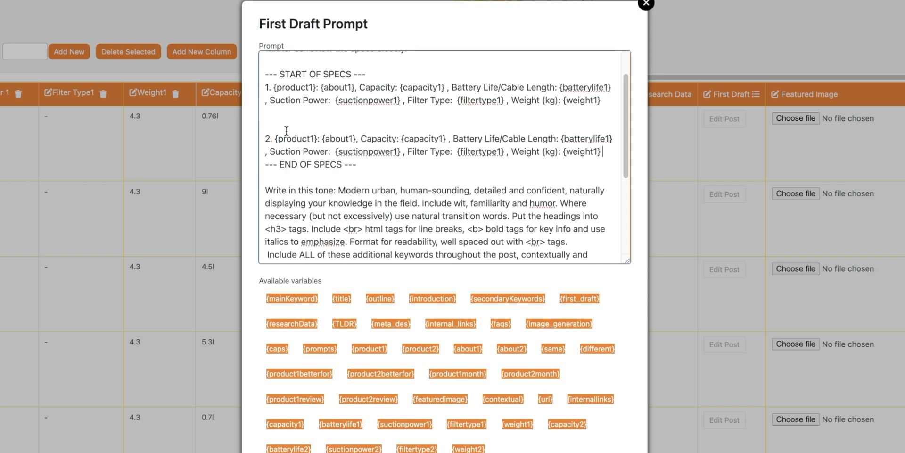
Change the product, about and capacity variables in spec item 2 to {product2}, {about2} and {capacity2}.
left_click(313, 138)
key("BackSpace")
type("2")
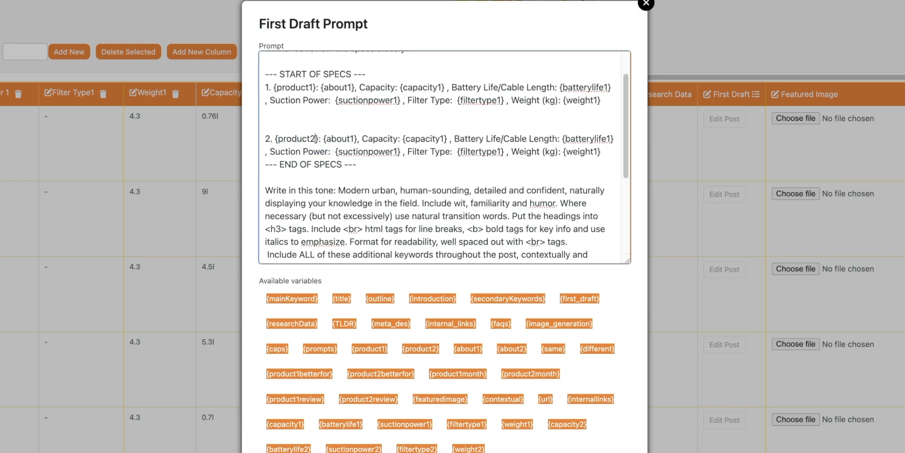
left_click(353, 138)
key("BackSpace")
type("2")
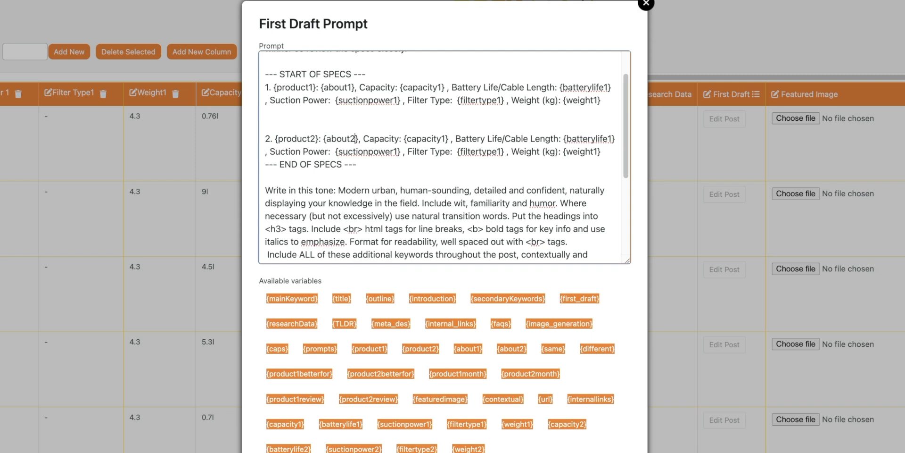
left_click(446, 138)
key("BackSpace")
type("2")
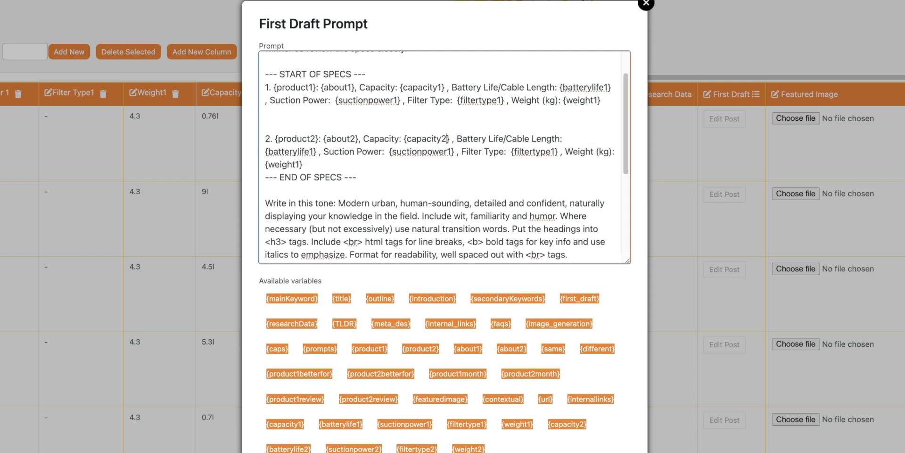
Change the remaining variables in spec item 2 to {batterylife2}, {suctionpower2}, {filtertype2} and {weight2}.
left_click(315, 151)
key("BackSpace")
type("2")
left_click(454, 151)
key("BackSpace")
type("2")
left_click(555, 152)
key("Right")
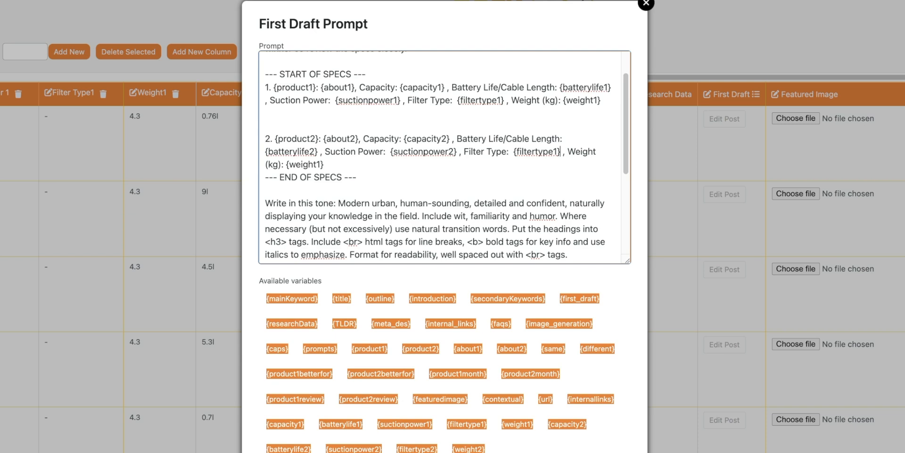
key("BackSpace")
type("2")
left_click(322, 164)
key("BackSpace")
type("2")
In the prompt's opening sentence, insert "fisrt hand" before "review" and "after a few months of testing" after {product2}.
scroll(379, 169, "up", 2)
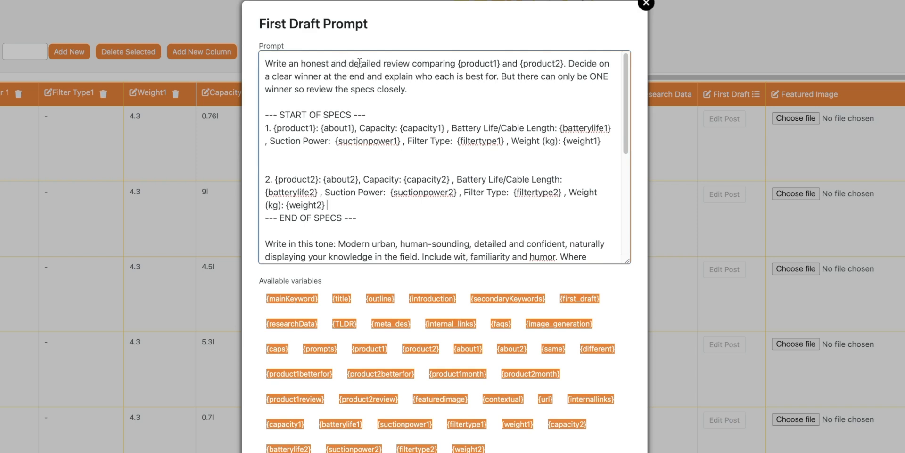
left_click(383, 63)
type("fisrt hand")
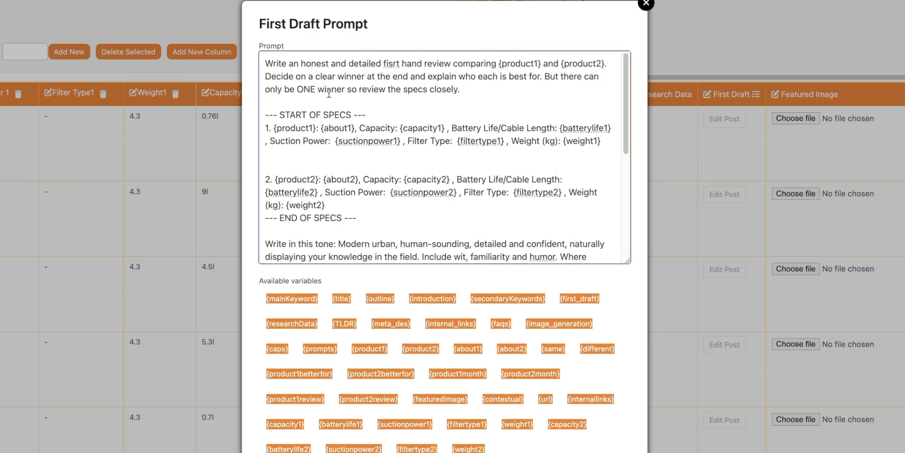
left_click(605, 66)
type("after")
type(" a fe wmont")
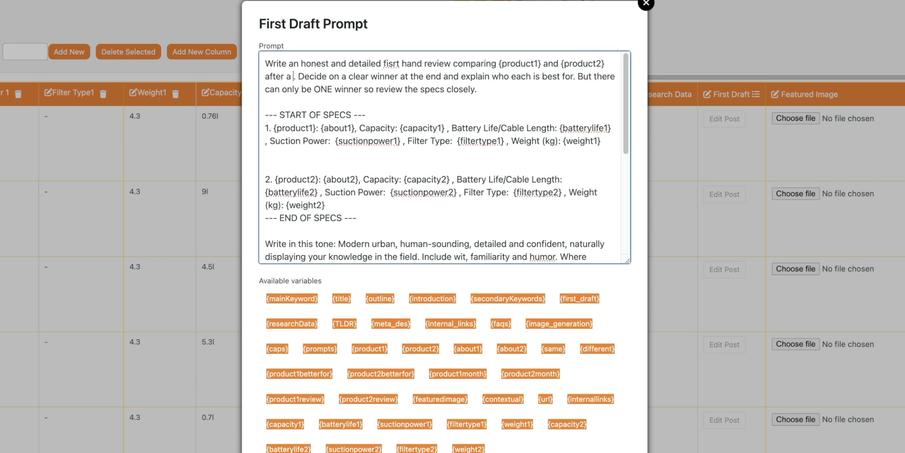
type("hs of testing")
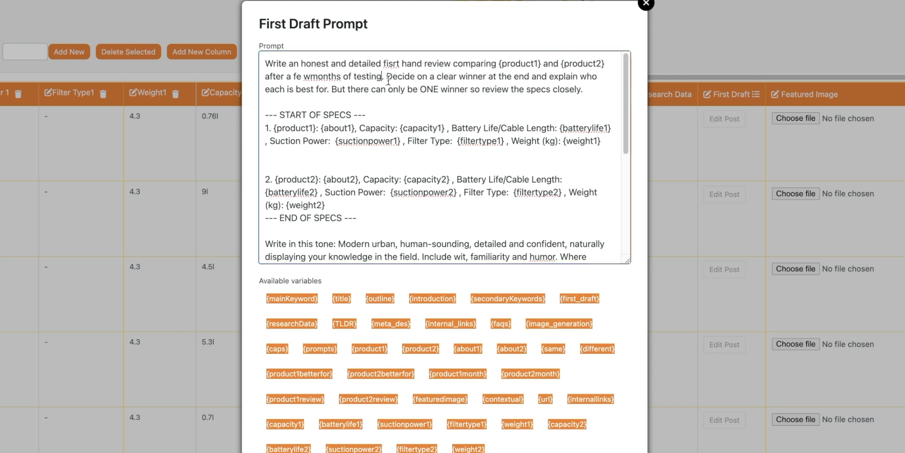
left_click(304, 78)
key("BackSpace")
Check the remaining tone and conclusion instructions, then save and close the First Draft prompt.
scroll(361, 123, "down", 4)
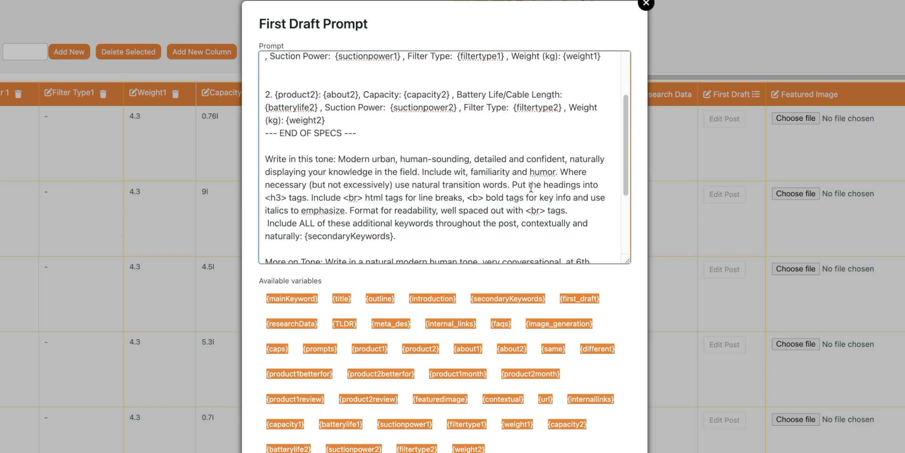
scroll(530, 188, "down", 5)
scroll(318, 171, "up", 4)
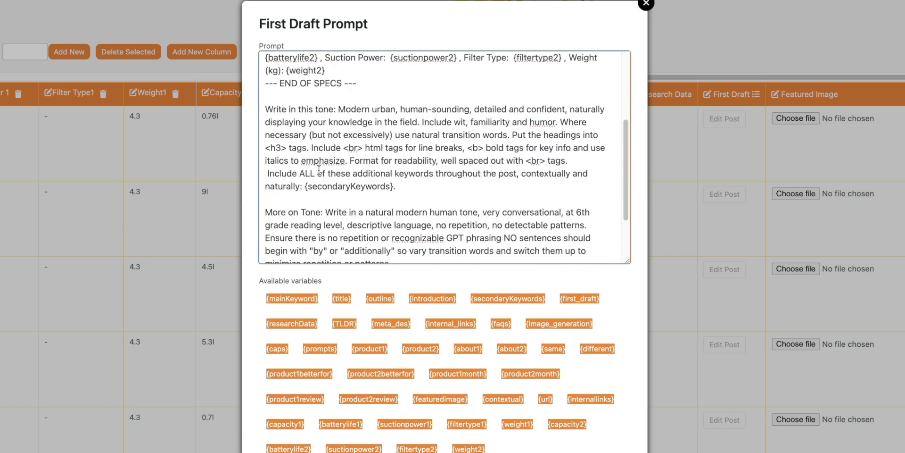
scroll(327, 182, "down", 4)
left_click(347, 161)
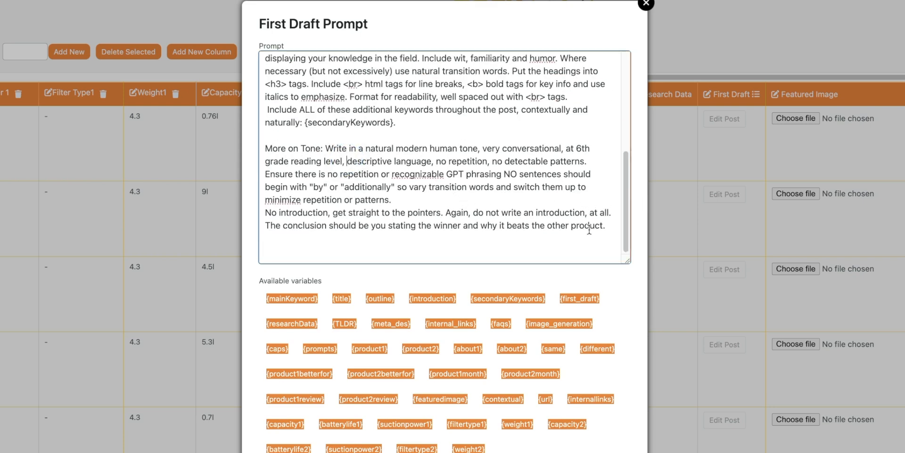
left_click(613, 451)
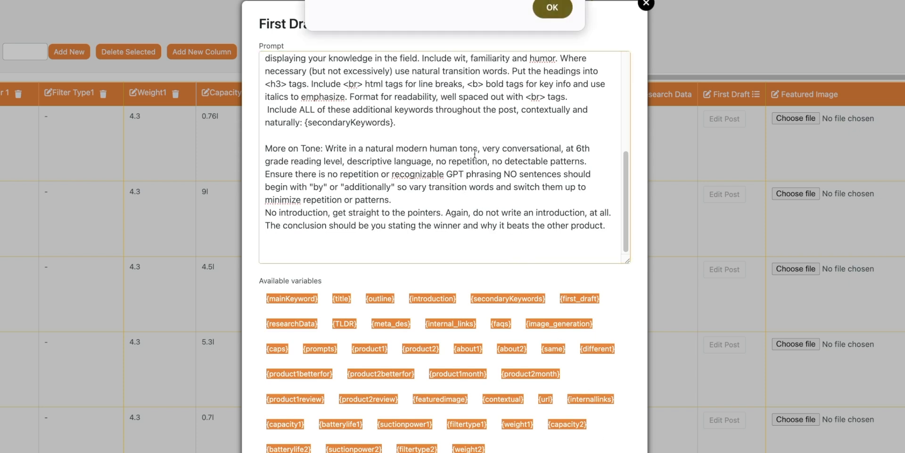
left_click(551, 9)
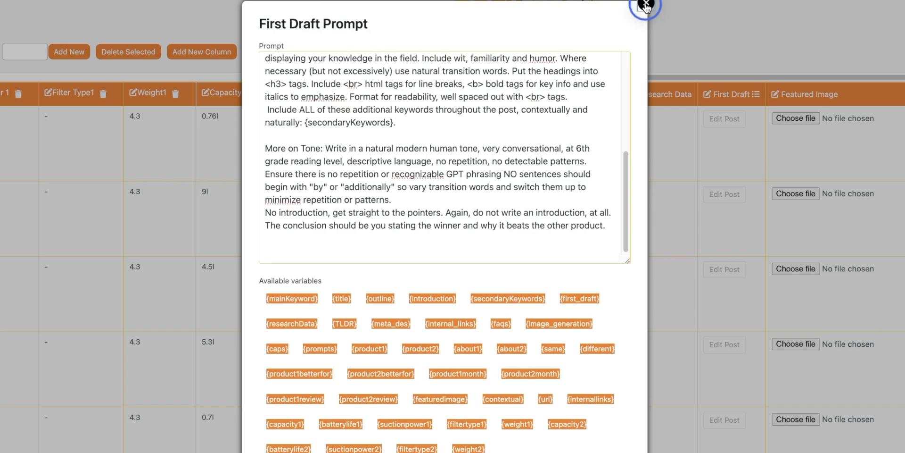
left_click(646, 4)
Look over the table's keyword, product, about and specification columns and the list of vacuum comparison rows.
scroll(579, 139, "left", 20)
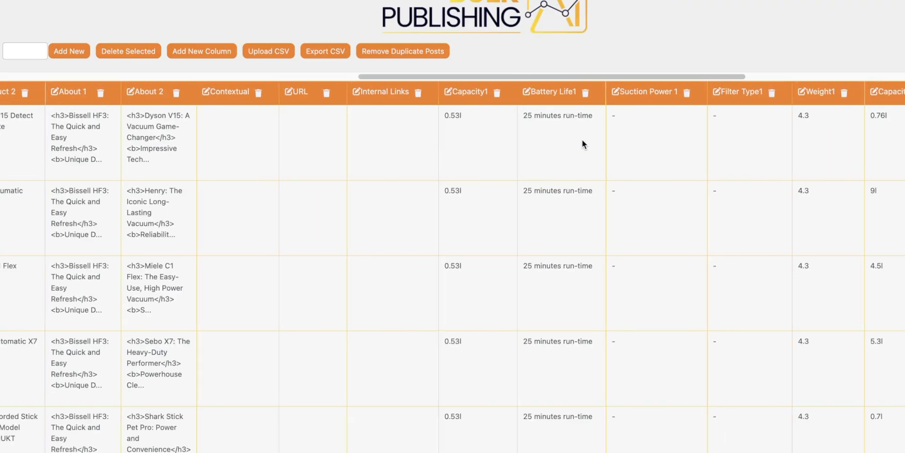
scroll(583, 139, "left", 12)
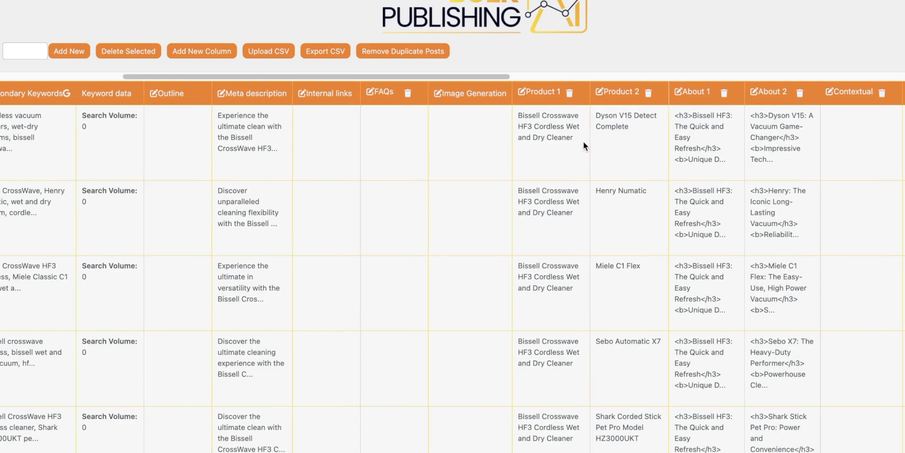
scroll(584, 141, "right", 20)
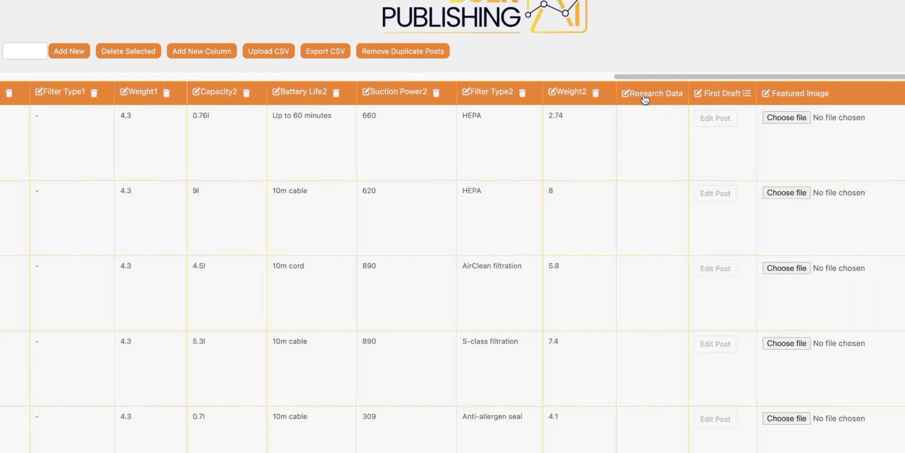
scroll(612, 142, "left", 20)
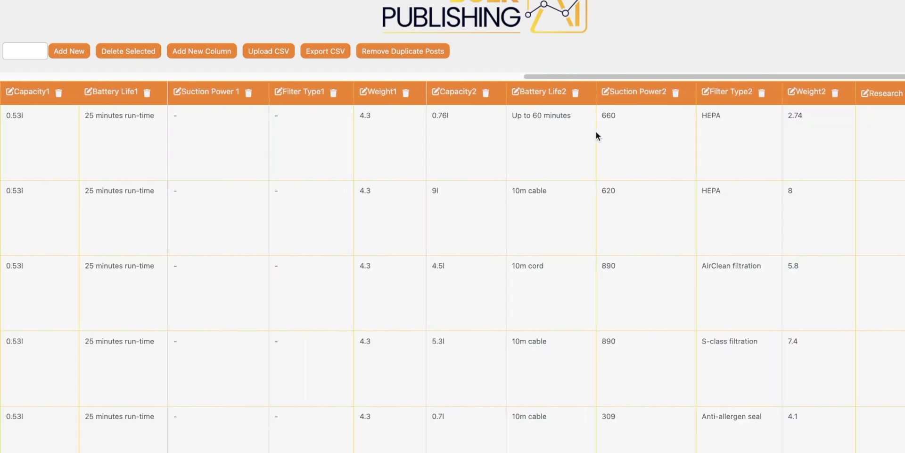
left_click(148, 141)
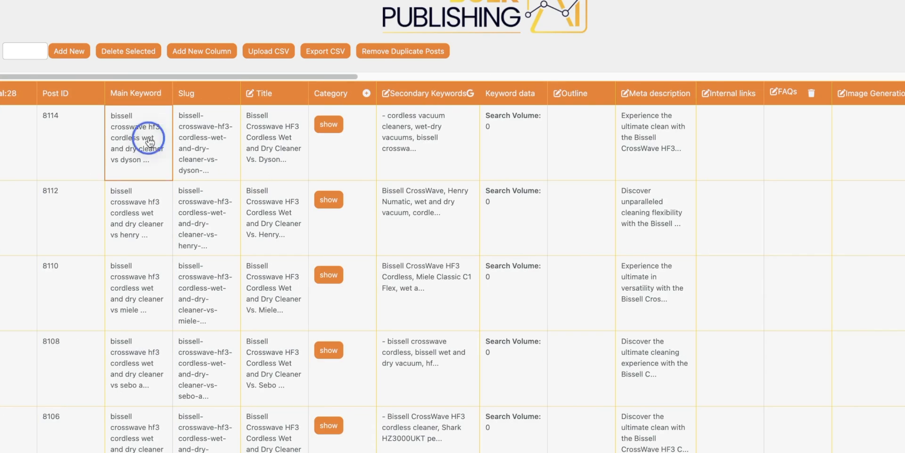
left_click(161, 216)
scroll(225, 218, "down", 3)
scroll(225, 218, "down", 5)
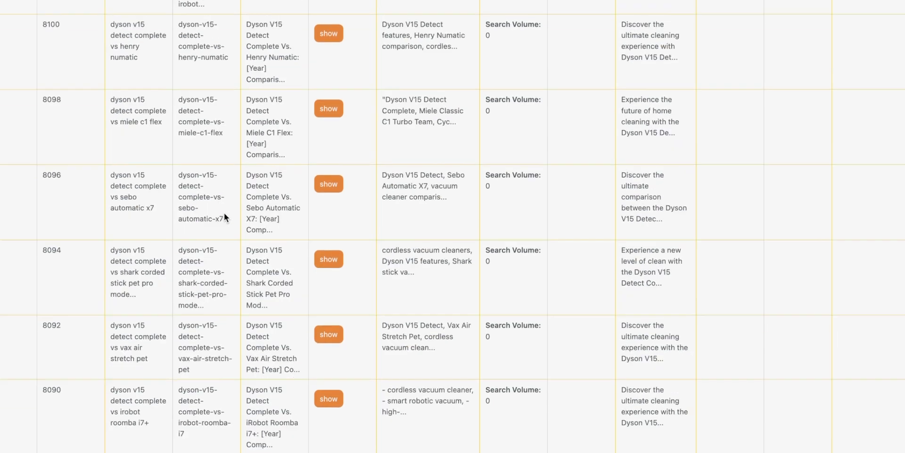
scroll(225, 213, "up", 10)
scroll(845, 115, "right", 15)
scroll(845, 118, "right", 10)
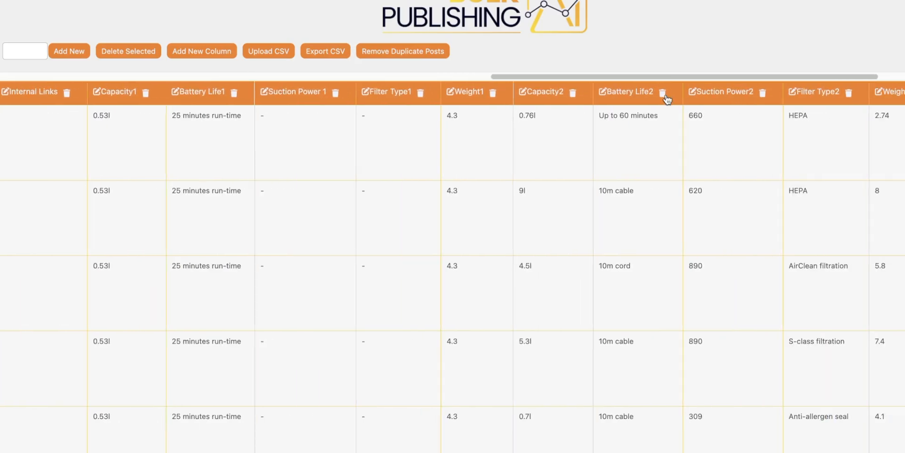
left_click(655, 94)
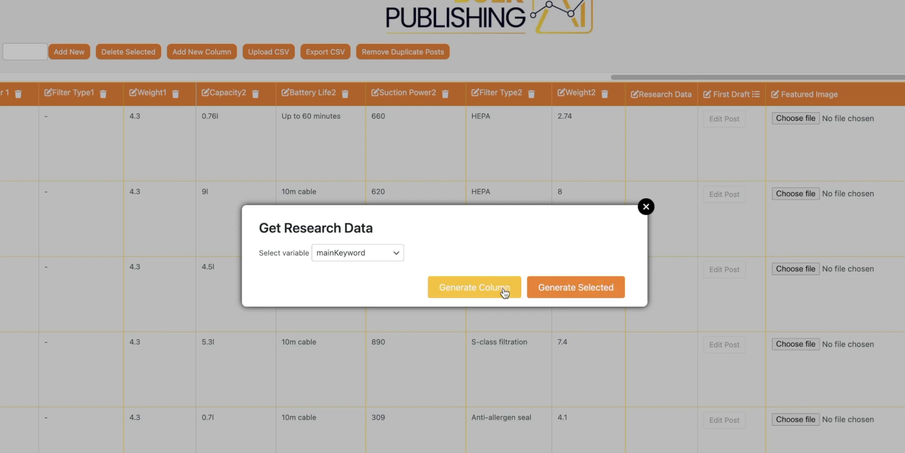
left_click(646, 206)
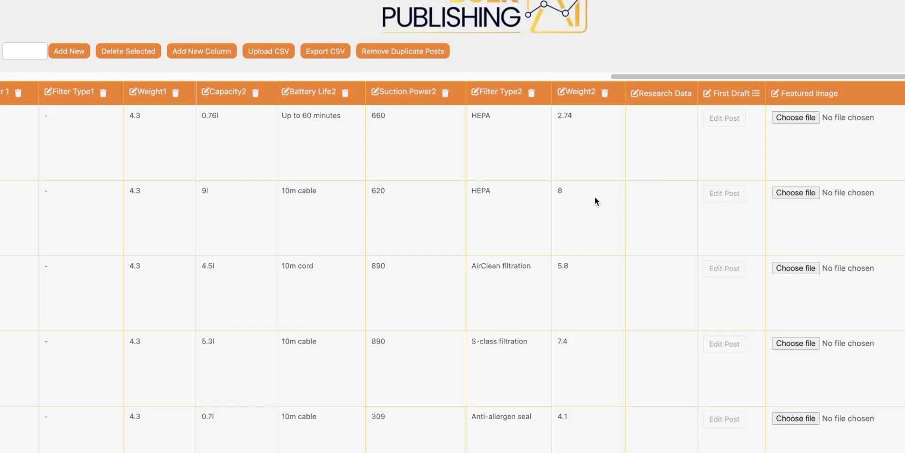
left_click(660, 95)
left_click(646, 206)
left_click(645, 202)
Reread the First Draft prompt's opening instructions and product specs, dismiss the notice and close the prompt.
scroll(641, 200, "left", 20)
left_click(728, 94)
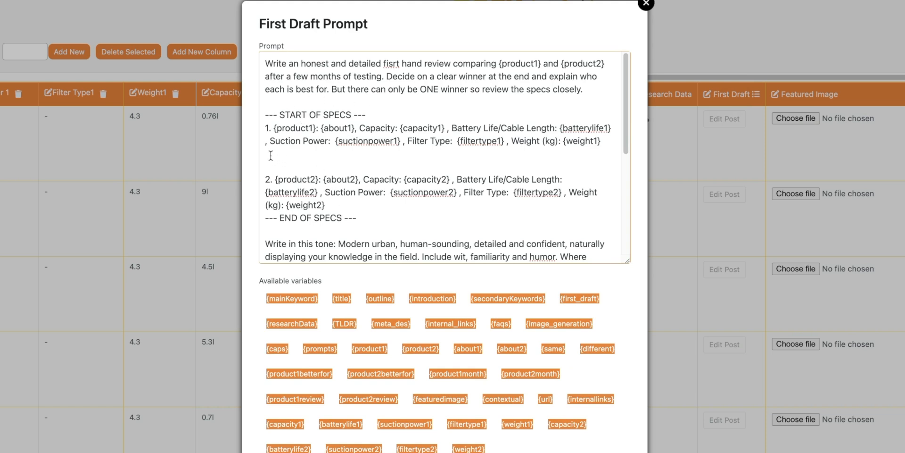
double_click(337, 114)
left_click(450, 85)
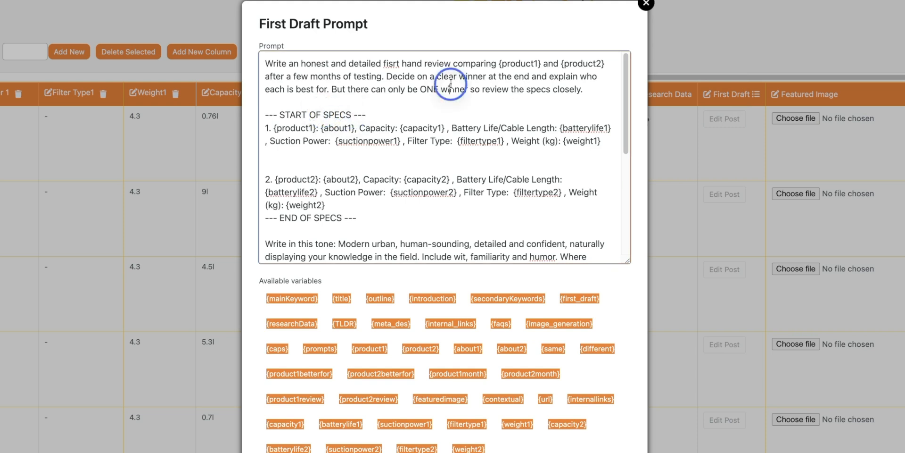
left_click(531, 89)
double_click(340, 115)
left_click(304, 155)
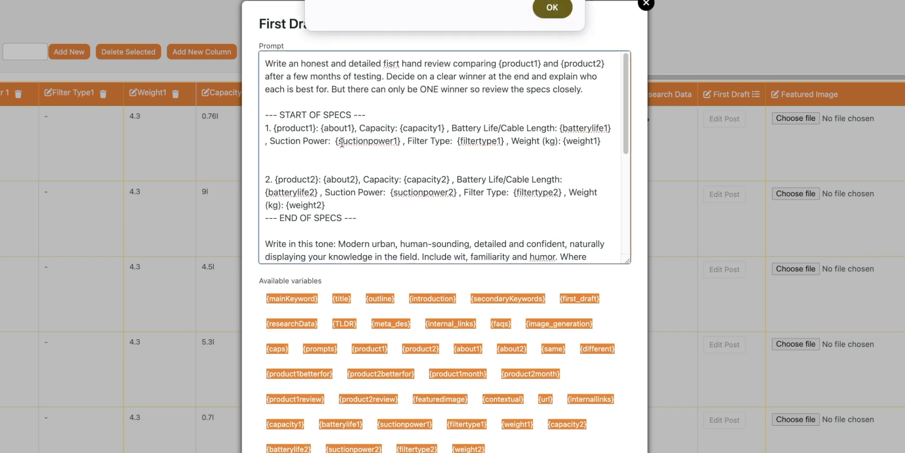
left_click(556, 8)
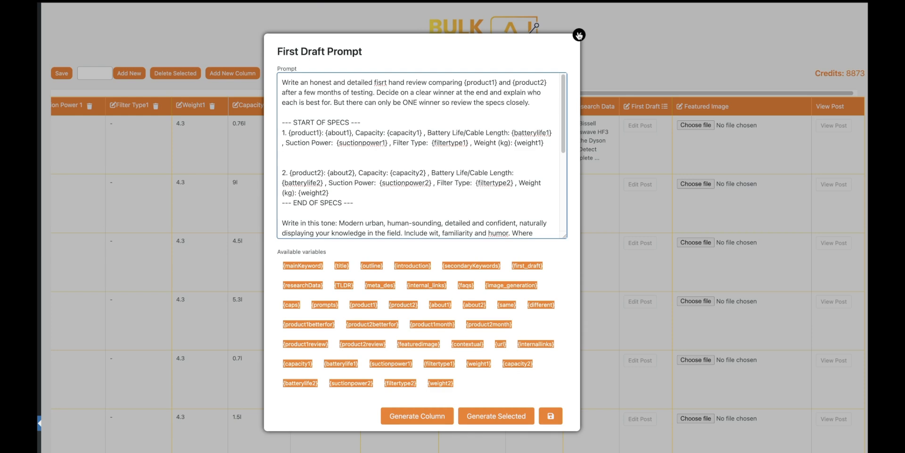
left_click(579, 35)
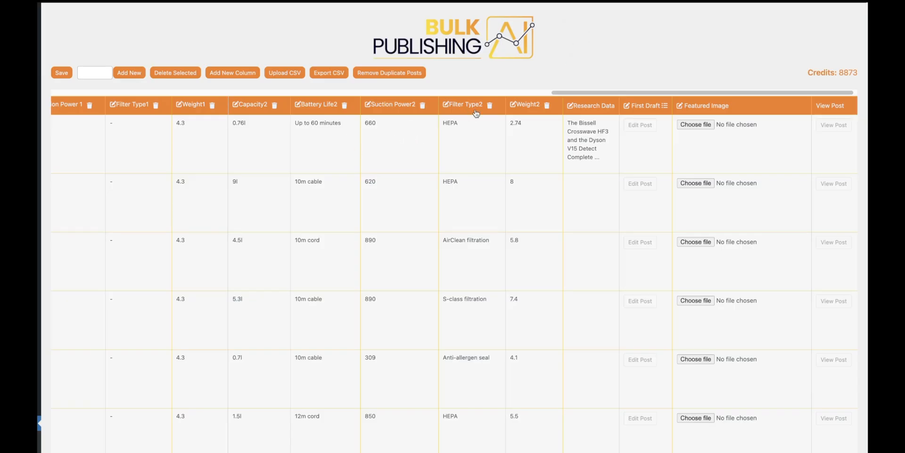
Expand and read the Research Data text in the first row, comparing the Bissell Crosswave HF3 with the Dyson V15 Detect Complete.
left_click(606, 142)
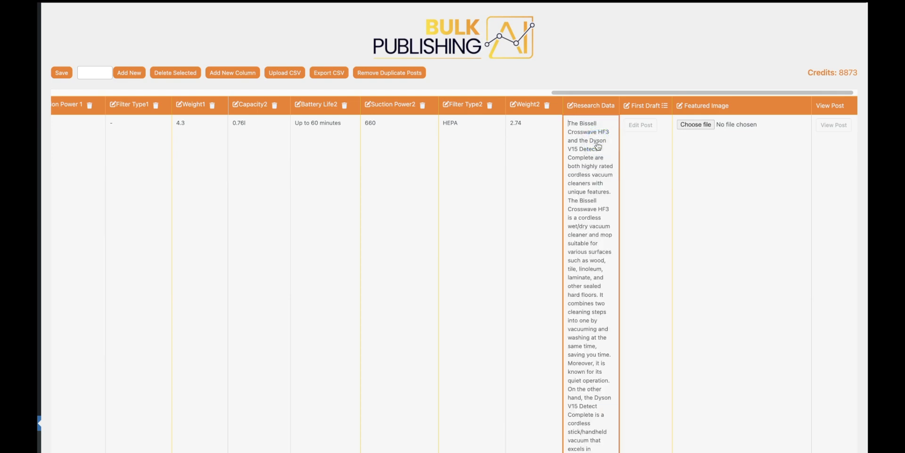
left_click(713, 136)
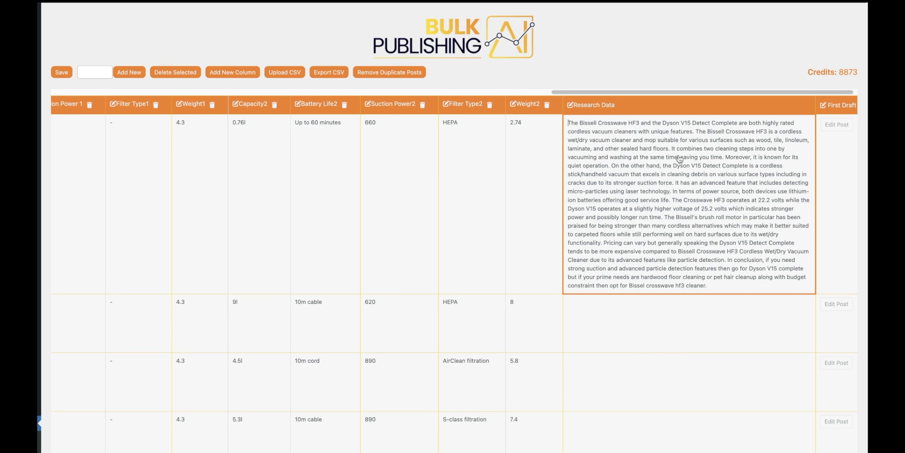
left_click(517, 189)
scroll(807, 131, "right", 5)
Check the First Draft prompt again, then look over the table's about and specification columns that feed its variables.
left_click(646, 110)
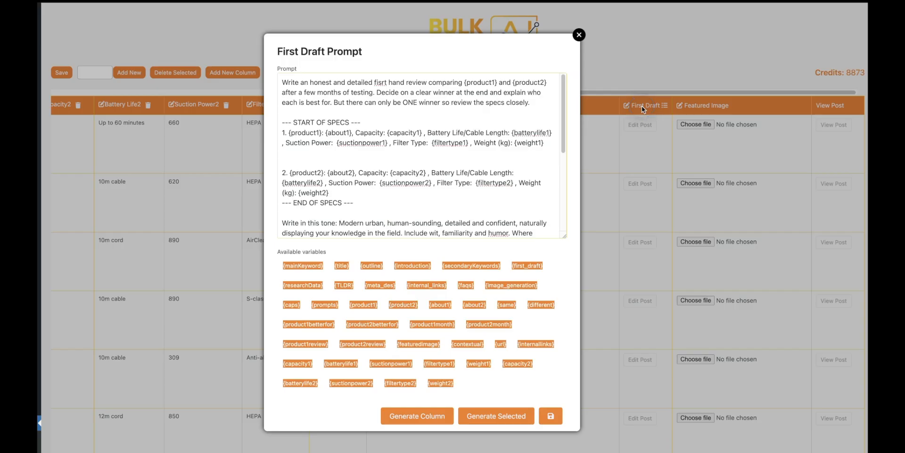
left_click(644, 108)
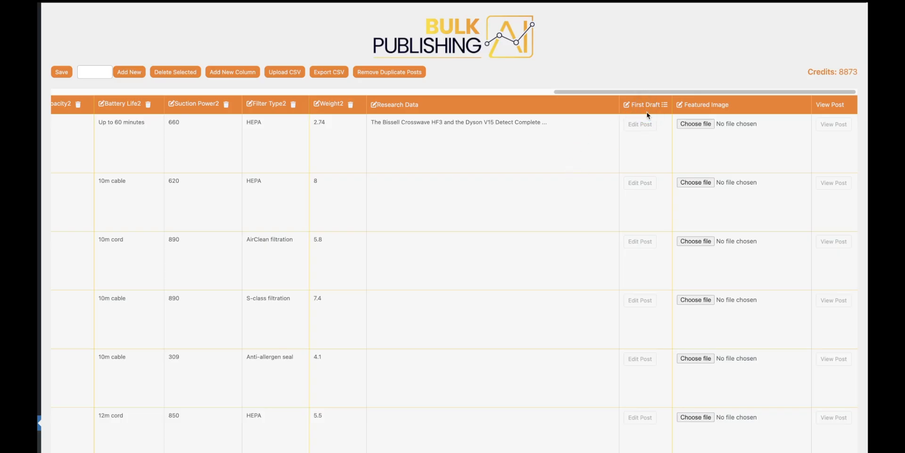
left_click(660, 107)
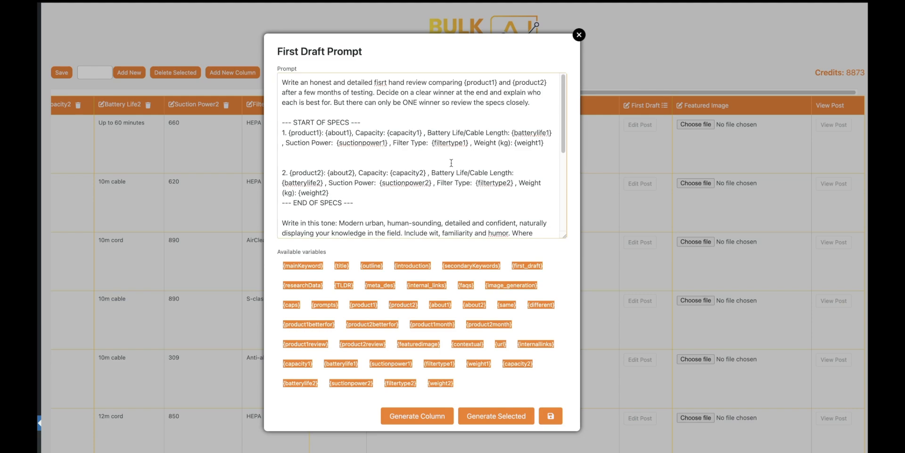
scroll(460, 157, "down", 2)
left_click(579, 35)
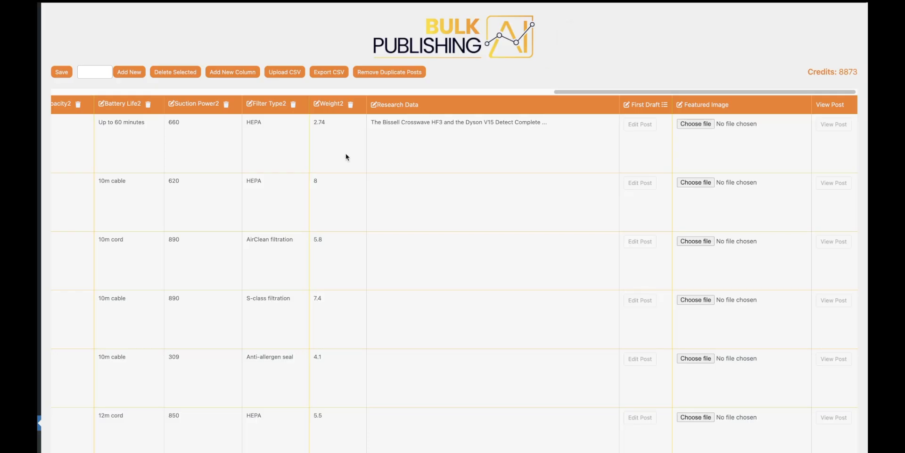
scroll(205, 162, "left", 10)
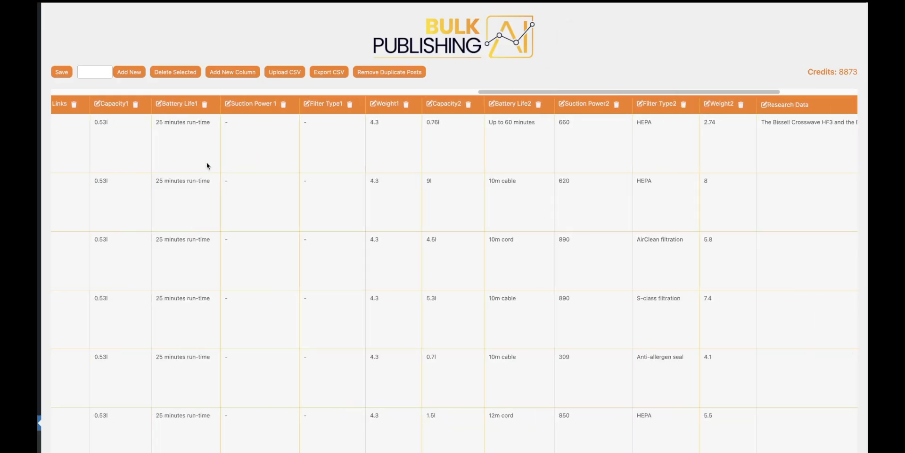
scroll(145, 154, "right", 1)
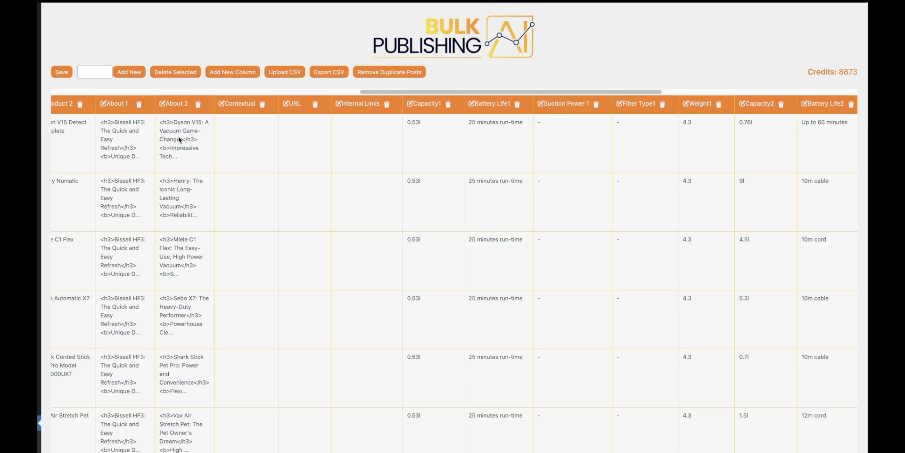
scroll(299, 156, "right", 15)
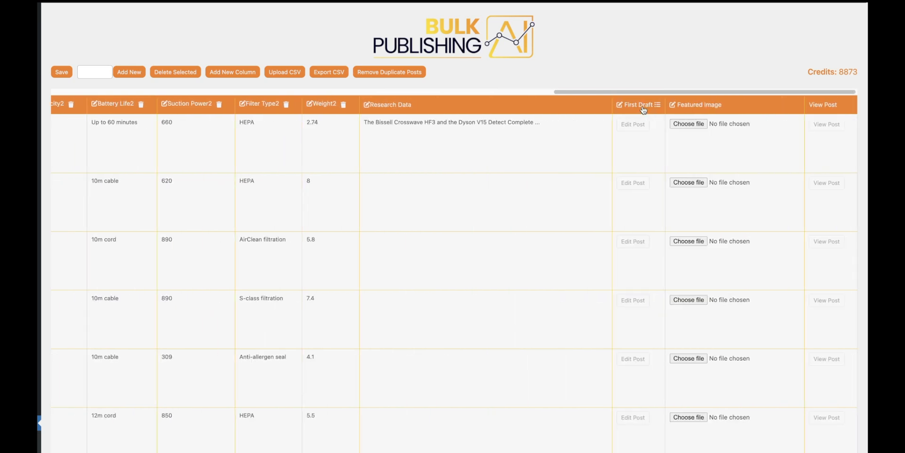
Check where the Product Comparison template places {first_draft} under the "Which Should You Buy?" heading, then close the template.
left_click(657, 104)
scroll(469, 183, "down", 10)
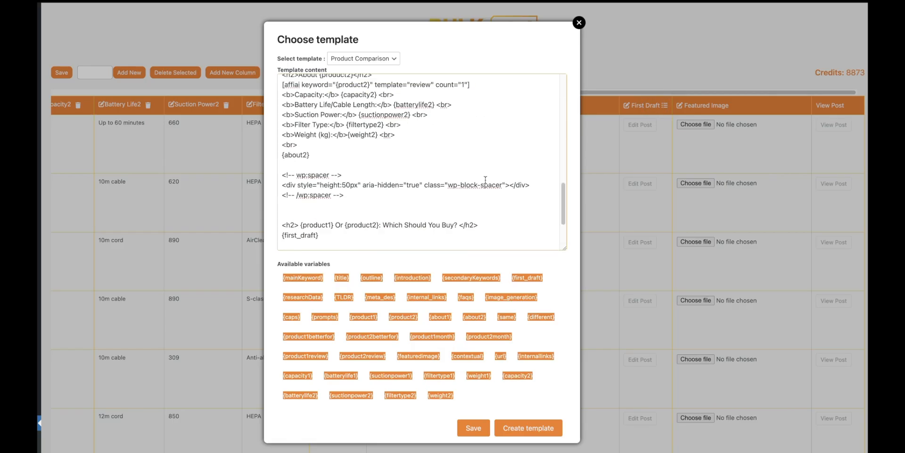
scroll(350, 155, "up", 1)
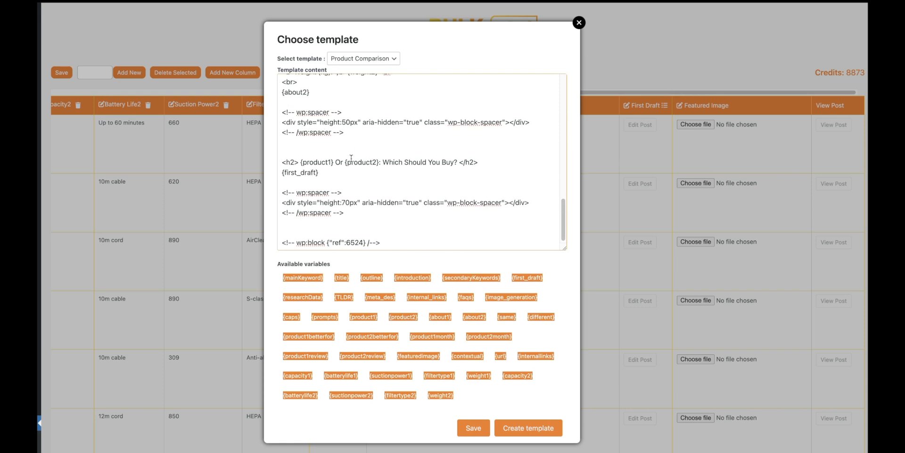
left_click_drag(315, 161, 412, 161)
left_click(318, 172)
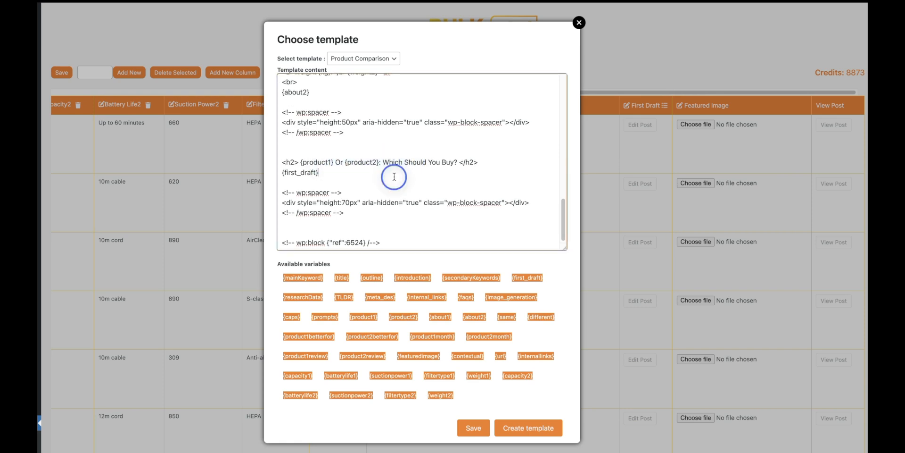
left_click(338, 218)
scroll(351, 222, "down", 1)
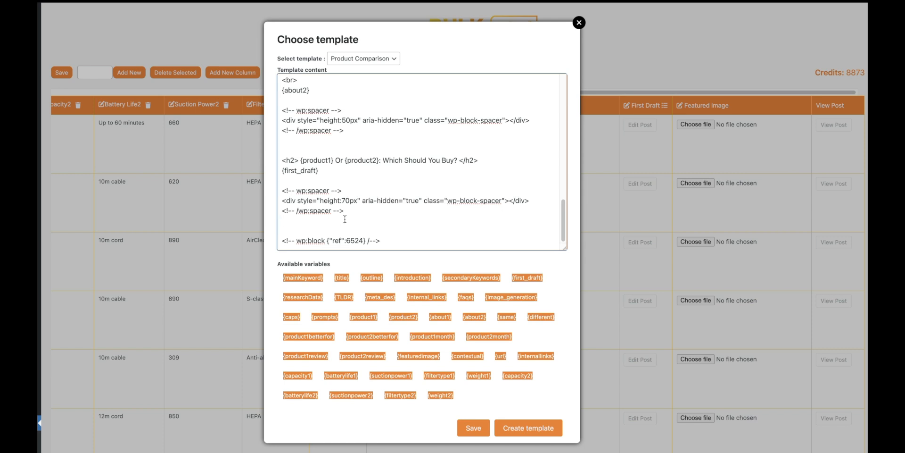
left_click(579, 23)
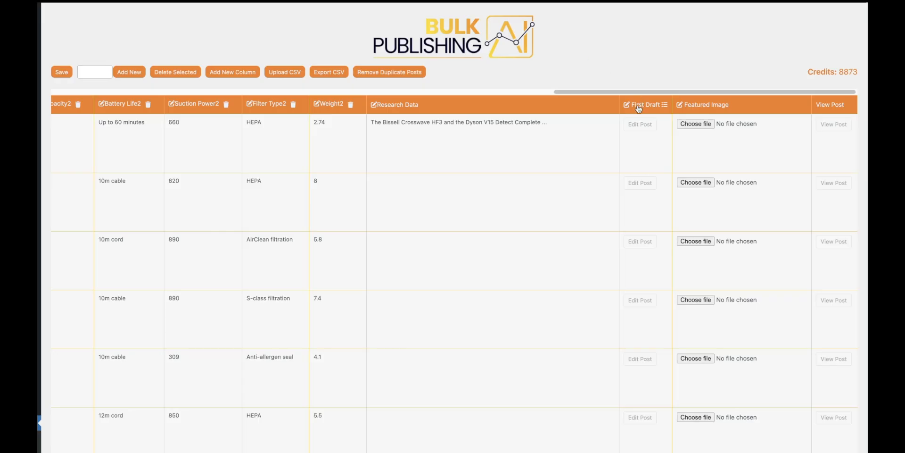
Generate the whole First Draft column from its prompt.
left_click(638, 105)
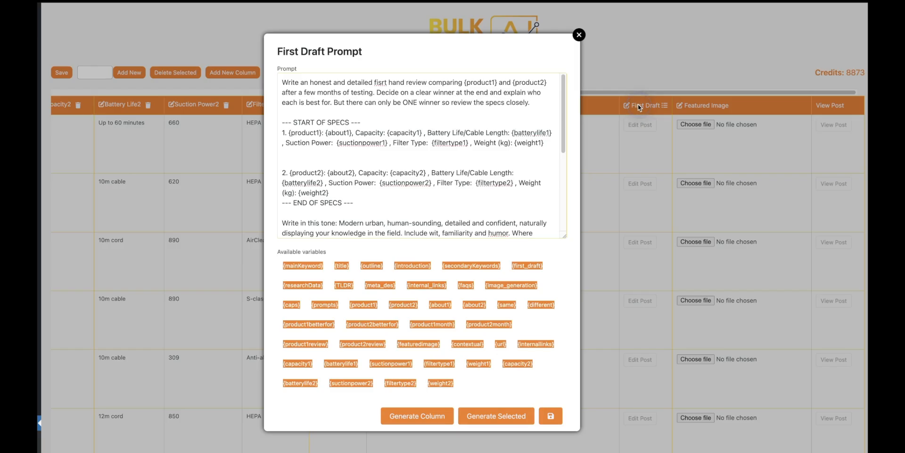
left_click(433, 415)
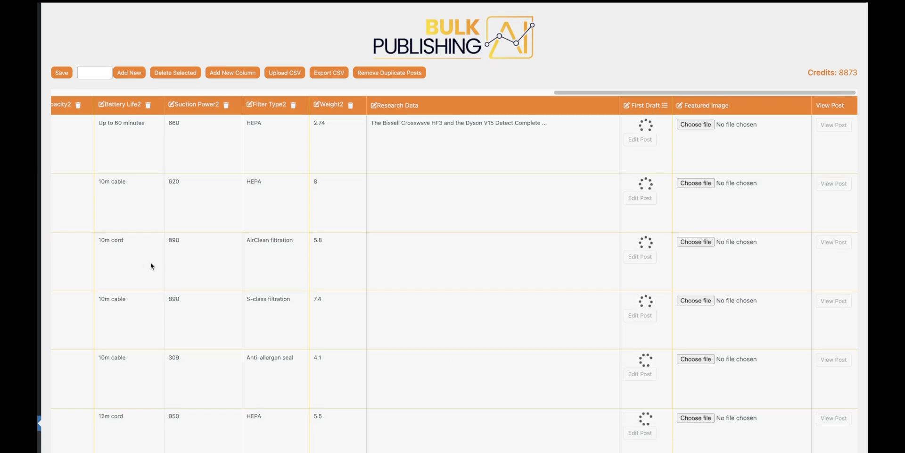
left_click(44, 226)
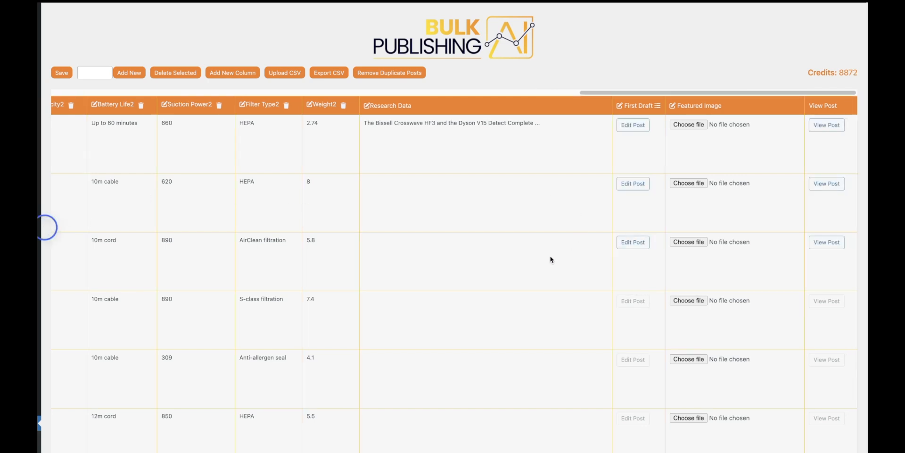
Open the first row's generated Bissell versus Dyson comparison post in the WordPress editor.
scroll(466, 241, "left", 10)
scroll(519, 235, "right", 10)
scroll(441, 167, "left", 5)
scroll(472, 171, "right", 10)
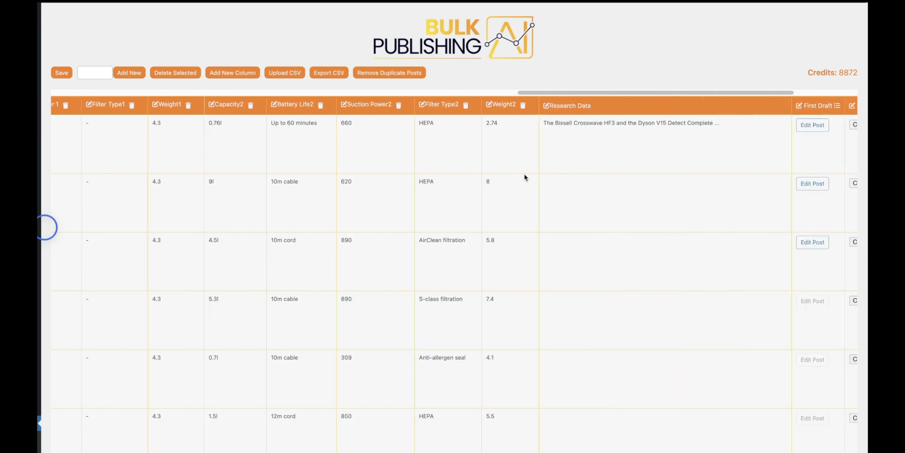
left_click(633, 125)
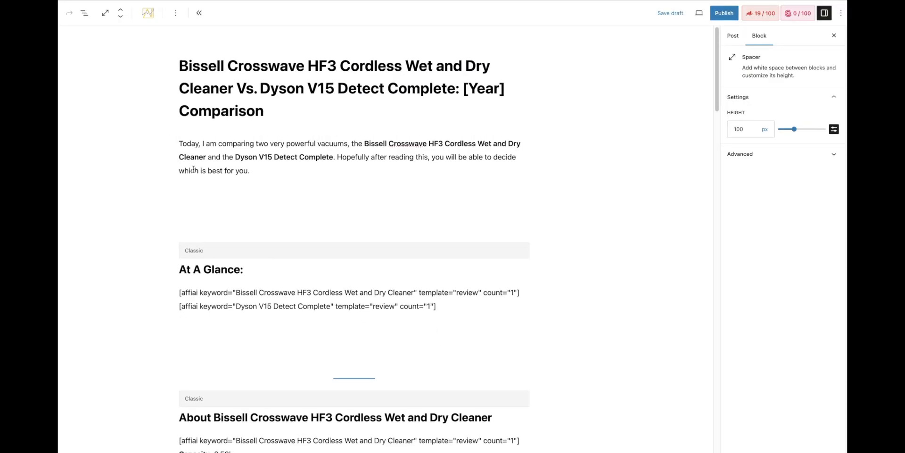
Convert the post's introduction from a Classic block to regular blocks and check the two inserted product names.
left_click(370, 137)
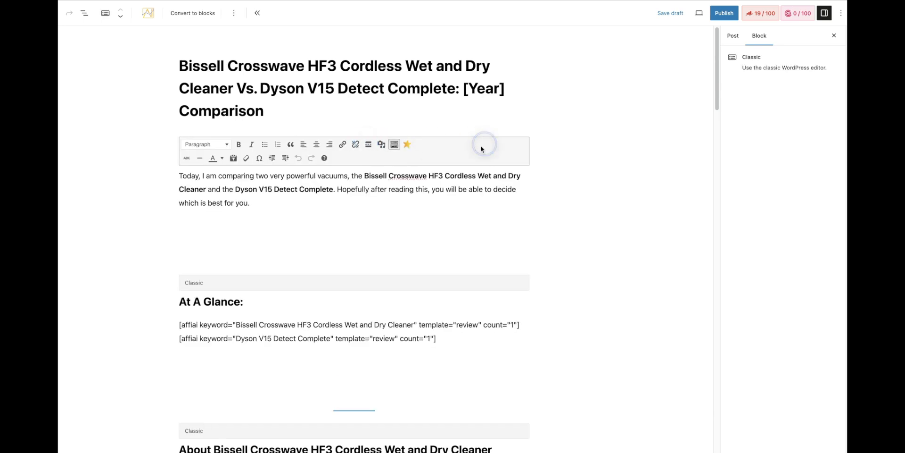
left_click(193, 12)
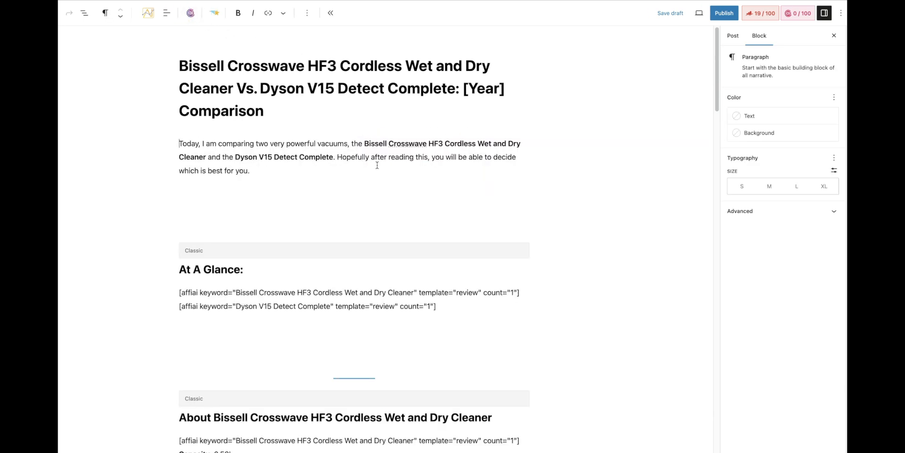
left_click(428, 143)
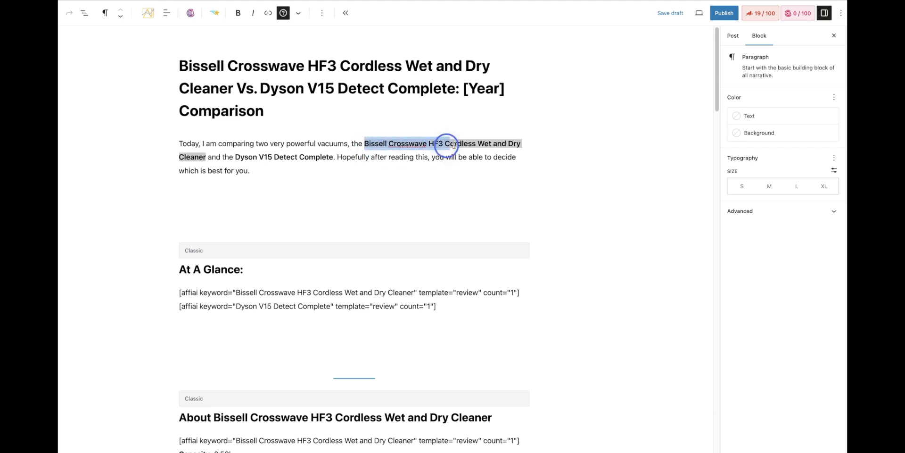
left_click(219, 155)
left_click(330, 158)
left_click(376, 157)
scroll(270, 174, "down", 3)
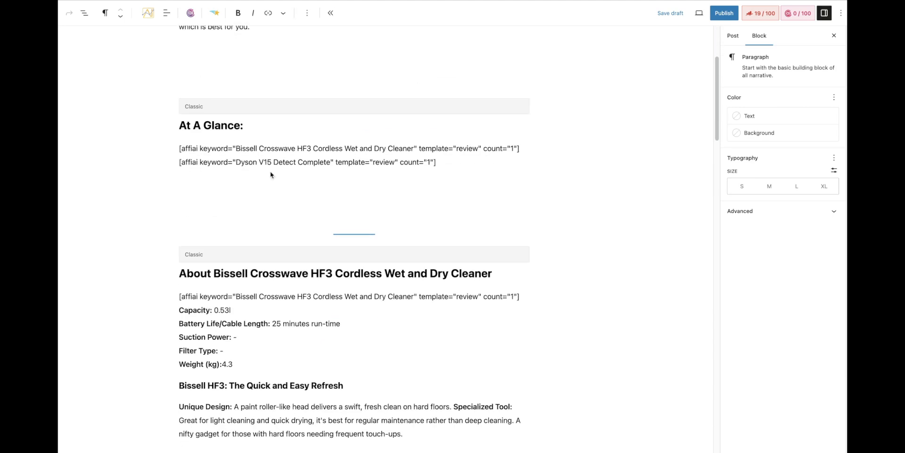
Convert the At A Glance section to regular blocks and check its two affiai product shortcodes.
left_click(216, 125)
left_click(213, 19)
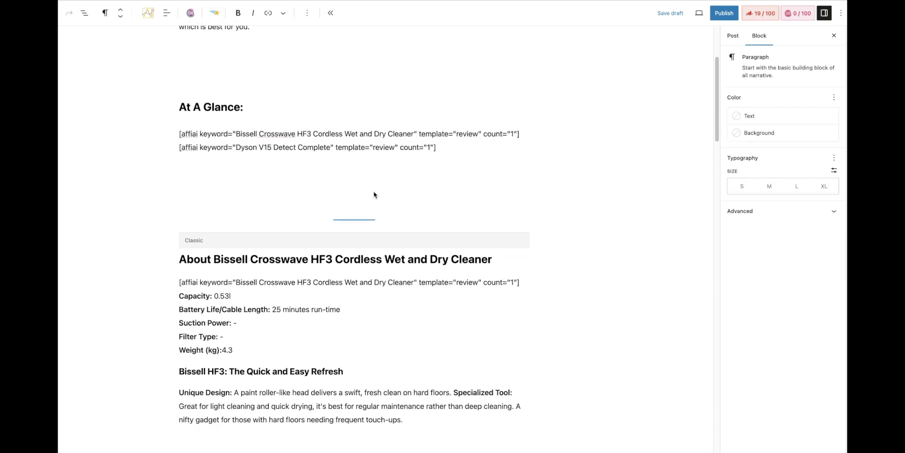
left_click(236, 120)
left_click_drag(237, 120, 407, 121)
left_click_drag(238, 134, 404, 137)
scroll(293, 225, "down", 3)
Convert the About Bissell Crosswave HF3 section to regular blocks and check its capacity, battery, suction, filter and weight lines.
left_click(243, 82)
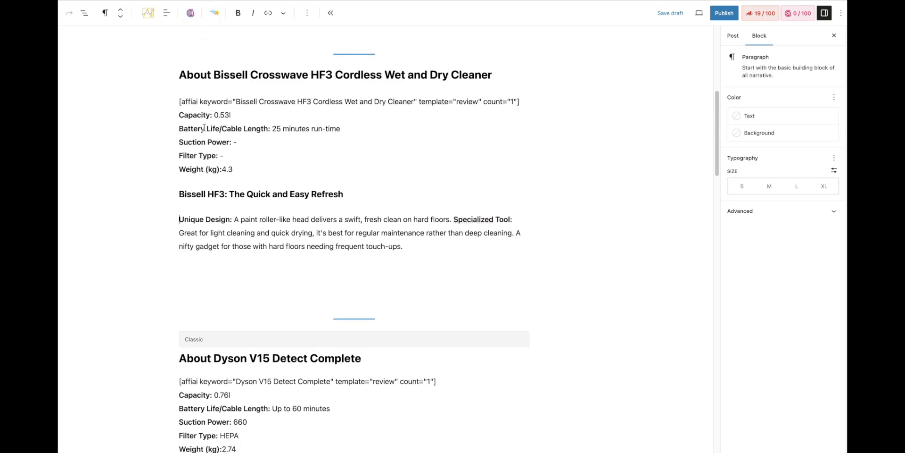
left_click_drag(179, 115, 252, 167)
left_click(222, 130)
left_click(198, 130)
left_click(293, 130)
left_click(212, 142)
left_click(243, 146)
left_click(231, 156)
left_click_drag(232, 170, 222, 170)
left_click(222, 171)
Review the Bissell section's headings and its Unique Design and Specialized Tool description.
scroll(206, 190, "down", 1)
left_click_drag(192, 185, 266, 186)
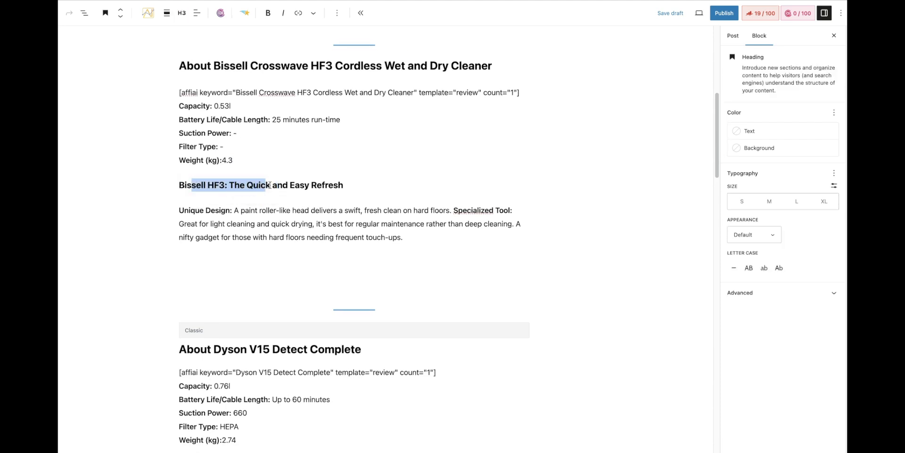
left_click(304, 186)
left_click(269, 65)
left_click(255, 186)
scroll(245, 215, "down", 2)
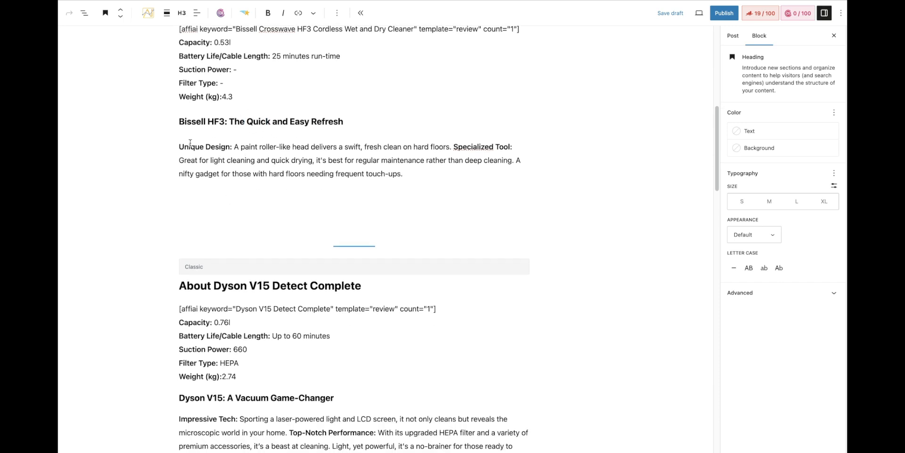
left_click_drag(191, 147, 300, 159)
mouse_move(411, 170)
left_mouse_down()
mouse_move(363, 150)
mouse_move(228, 147)
left_mouse_up()
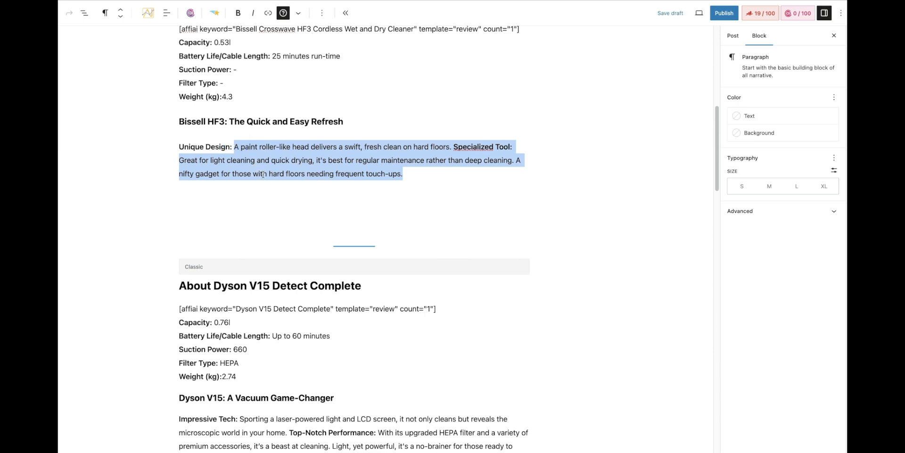
scroll(283, 156, "up", 3)
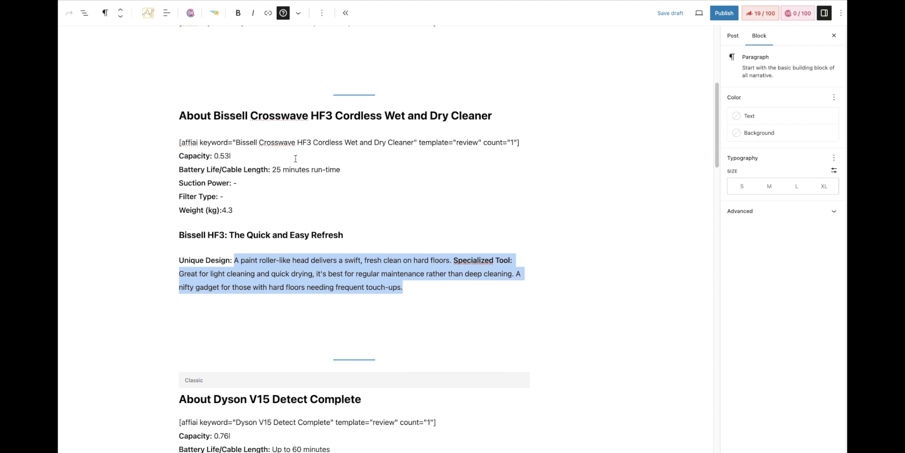
left_click_drag(221, 115, 475, 116)
left_click(279, 273)
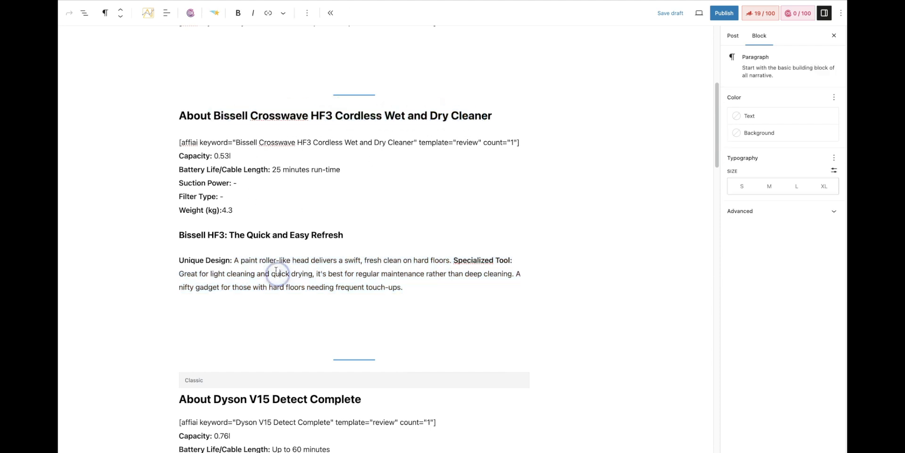
Convert the About Dyson V15 Detect Complete section from a Classic block to regular blocks.
scroll(320, 277, "up", 4)
scroll(320, 276, "down", 9)
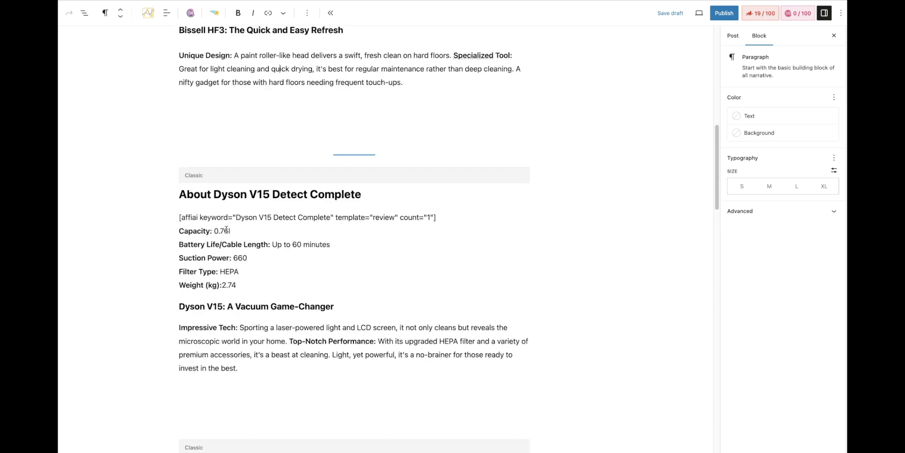
scroll(237, 227, "up", 6)
scroll(227, 230, "down", 7)
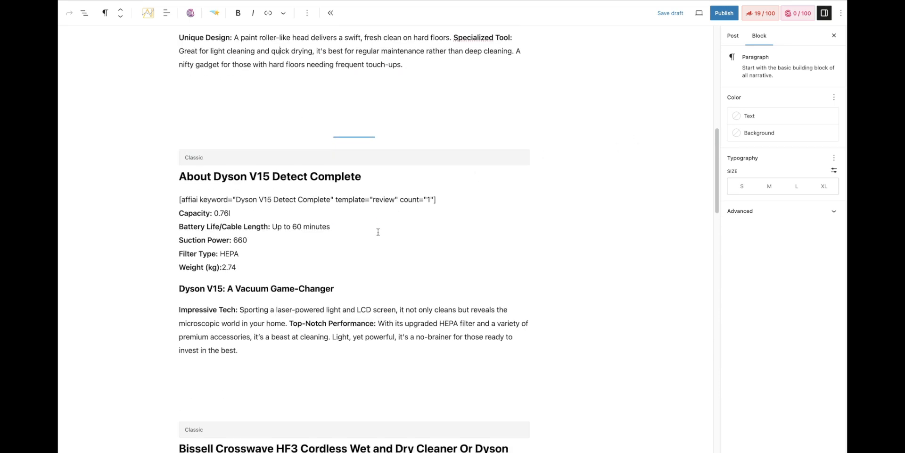
scroll(381, 222, "down", 2)
left_click(361, 98)
left_click(192, 14)
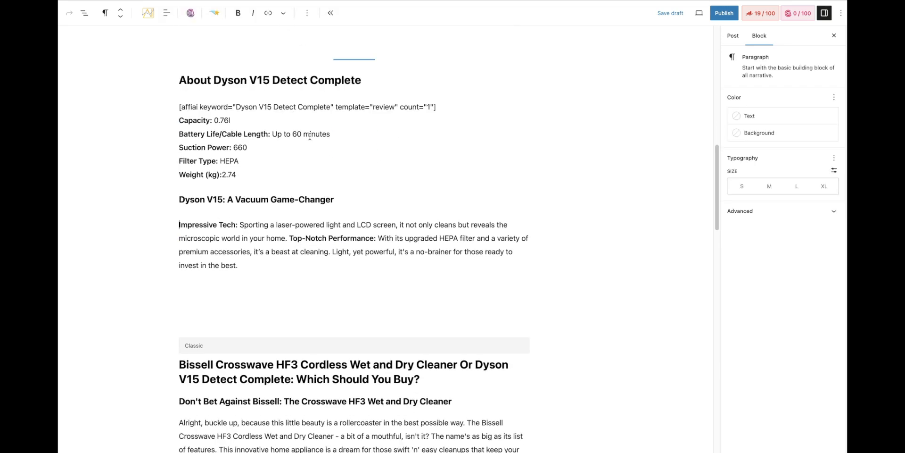
Review the Dyson section's specification lines, its Vacuum Game-Changer heading and its Top-Notch Performance label.
scroll(302, 330, "down", 1)
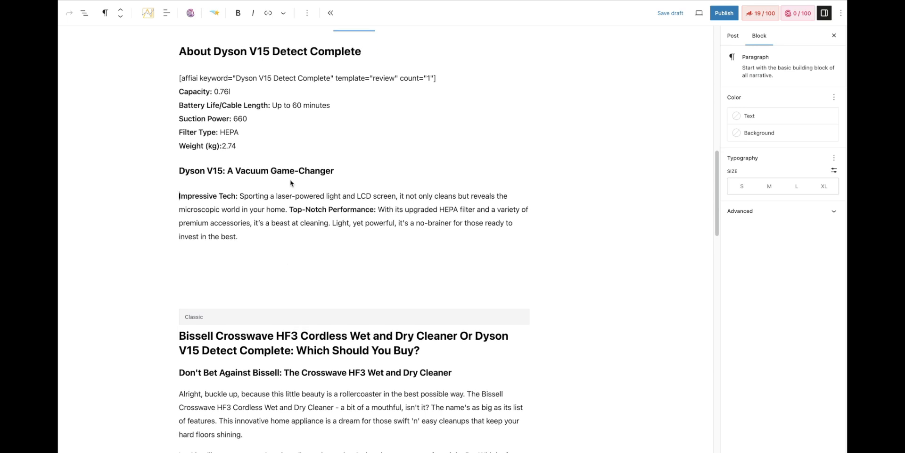
left_click_drag(186, 173, 345, 175)
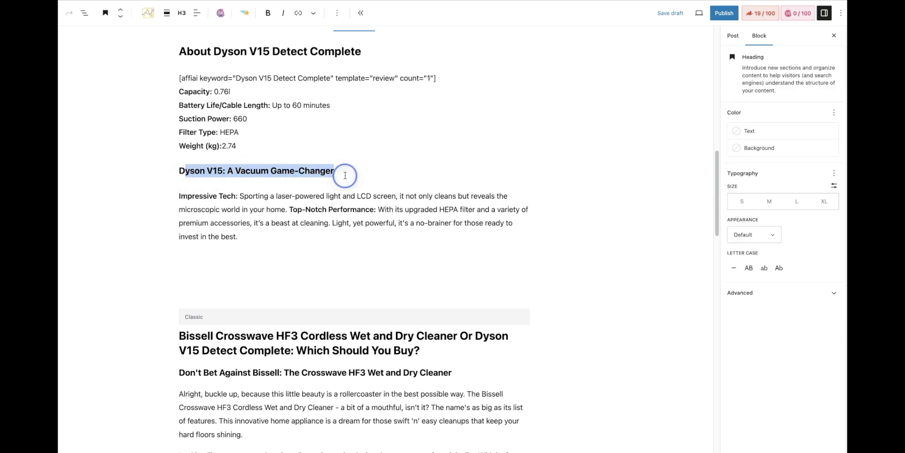
left_click_drag(376, 209, 289, 210)
Convert the closing "Which Should You Buy?" section from a Classic block to regular blocks.
scroll(304, 245, "down", 2)
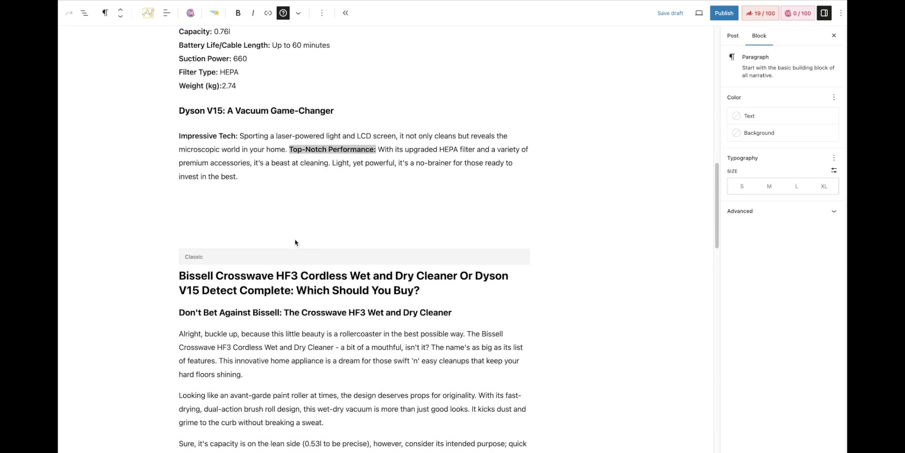
left_click(296, 262)
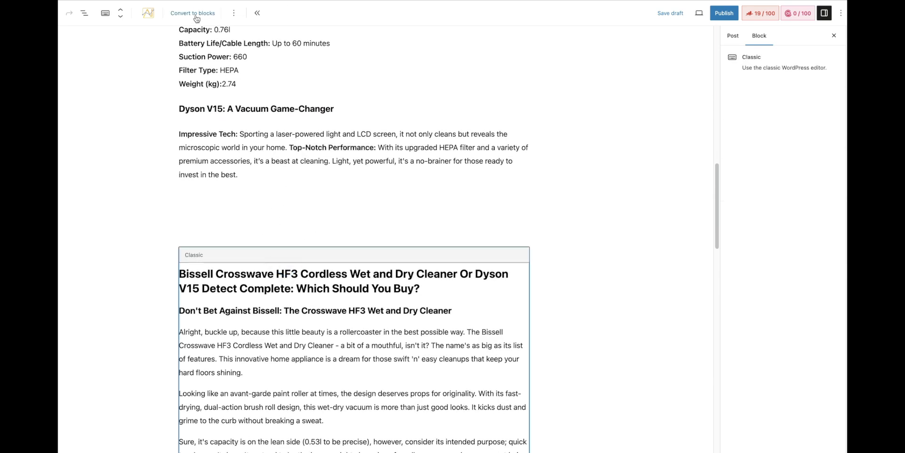
left_click(196, 19)
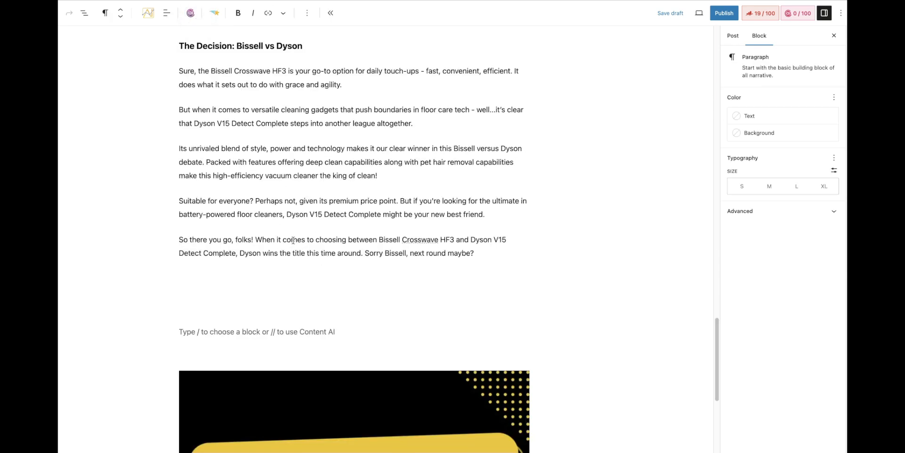
scroll(295, 241, "up", 15)
scroll(292, 237, "down", 6)
scroll(292, 238, "down", 8)
Review the "Which Should You Buy?" heading, the Bissell subheading and the paragraphs below it.
left_click(183, 208)
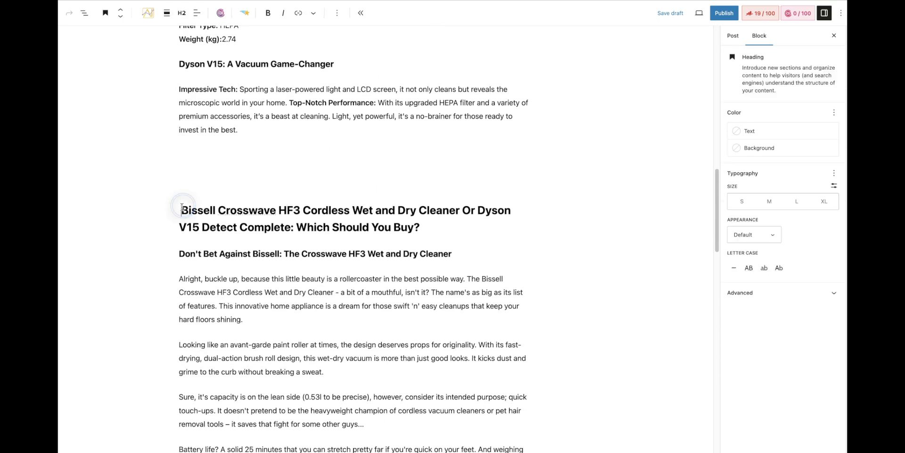
left_click(243, 211)
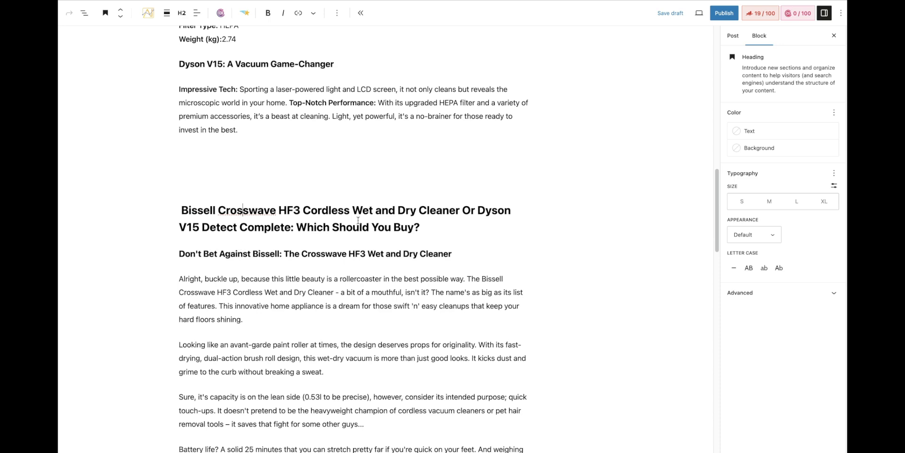
left_click(271, 216)
left_click_drag(430, 220, 178, 209)
left_click(241, 319)
left_click_drag(249, 251, 276, 391)
left_click(279, 288)
scroll(267, 278, "down", 6)
scroll(267, 278, "down", 1)
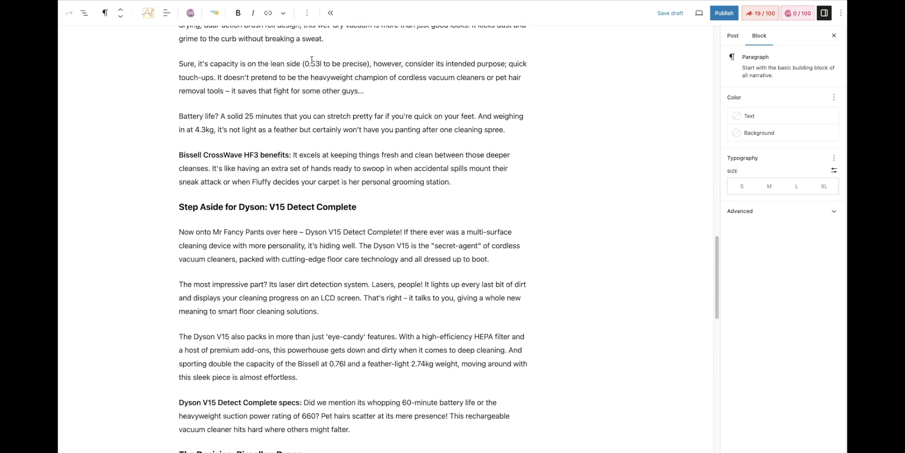
Check the capacity and battery life mentions in the Bissell paragraphs and skim the rest of the comparison.
left_click_drag(197, 63, 321, 64)
left_click(283, 89)
left_click_drag(198, 117, 282, 117)
scroll(282, 149, "down", 6)
scroll(259, 202, "down", 6)
Publish the vacuum comparison post and open its live page.
scroll(640, 62, "up", 10)
left_click(723, 15)
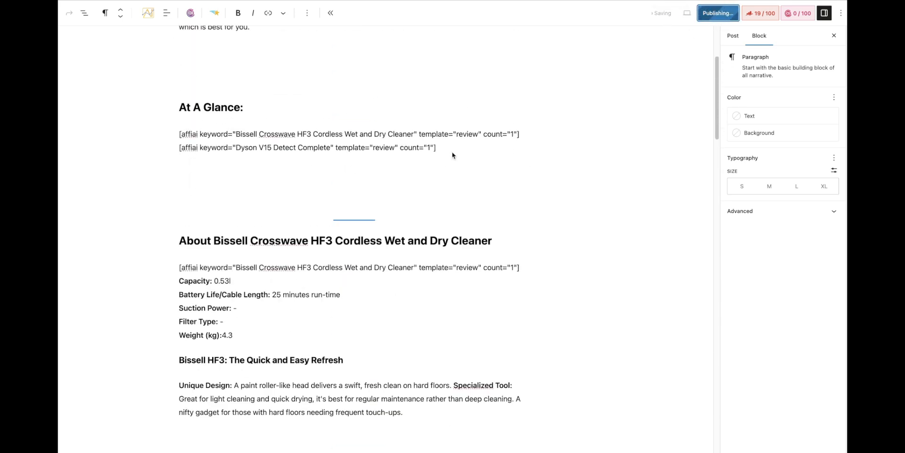
scroll(679, 64, "up", 4)
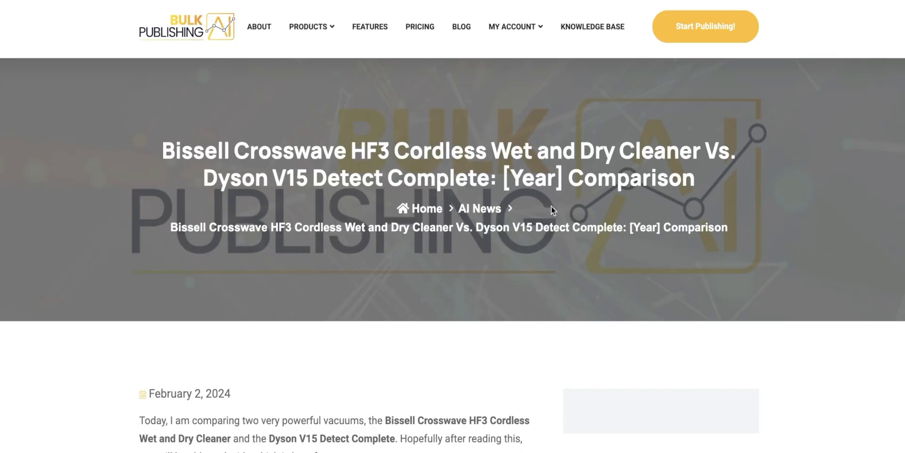
Examine the [Year] placeholder in the published post's title.
left_click_drag(564, 178, 505, 178)
left_click_drag(565, 178, 500, 179)
left_click(558, 177)
mouse_move(564, 177)
left_mouse_down()
mouse_move(516, 176)
mouse_move(573, 169)
mouse_move(565, 177)
left_mouse_up()
left_click(516, 176)
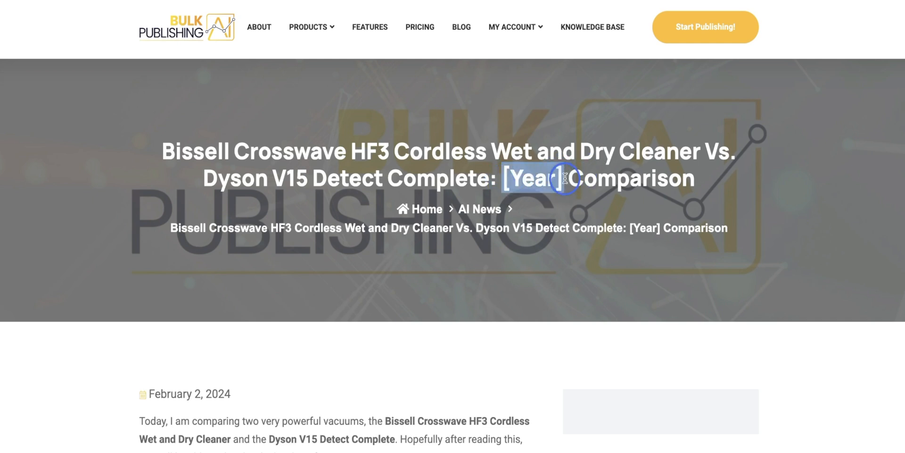
left_click(505, 181)
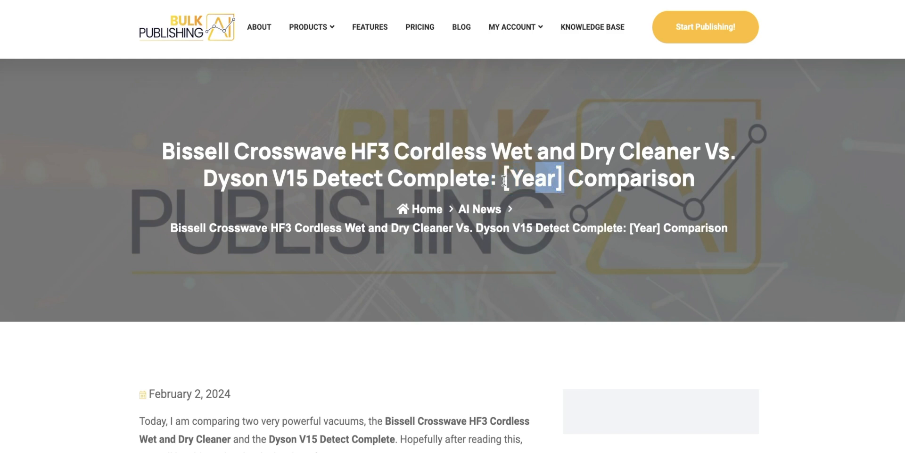
left_click_drag(499, 180, 564, 175)
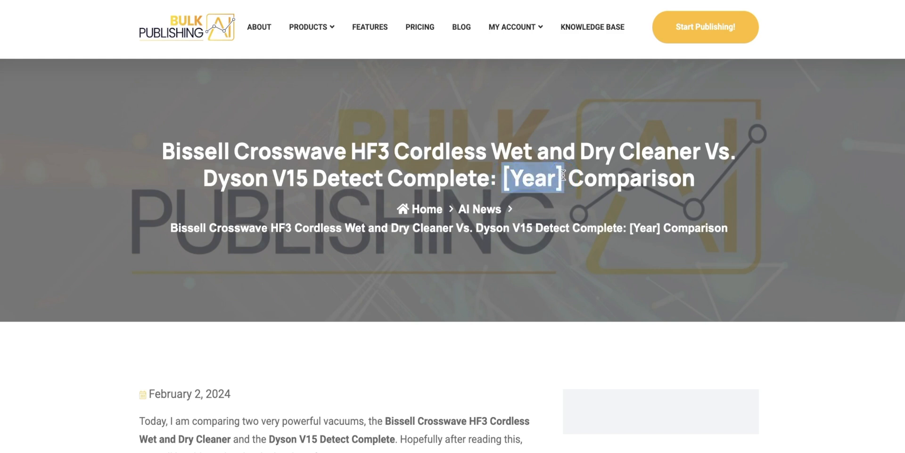
left_click(504, 180)
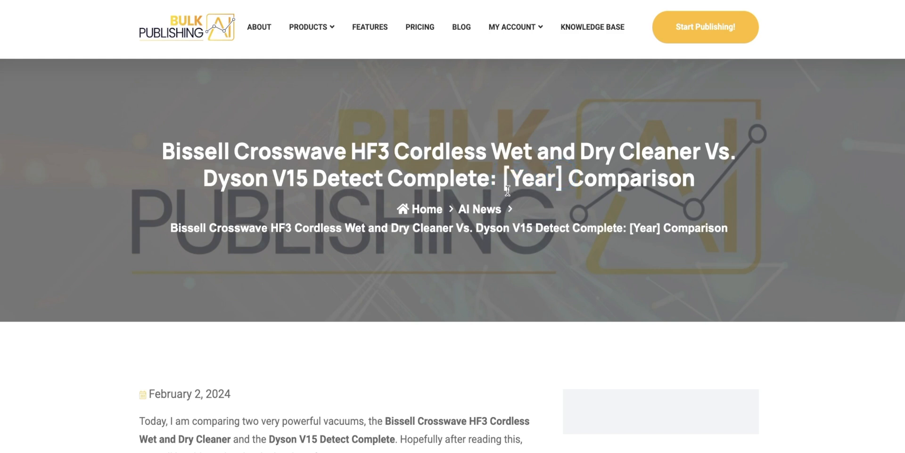
left_click_drag(504, 180, 563, 176)
left_click(501, 183)
Inspect the Bissell and Dyson Amazon product boxes in the live post's At A Glance section.
scroll(447, 206, "down", 10)
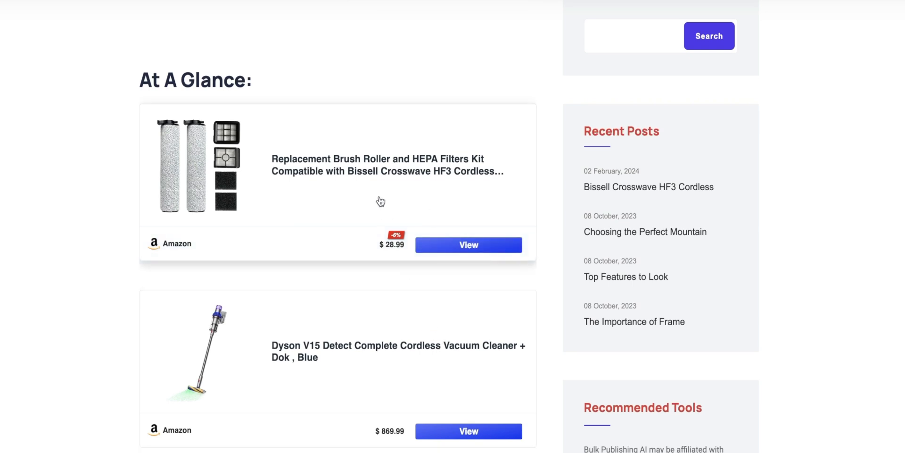
scroll(387, 209, "down", 1)
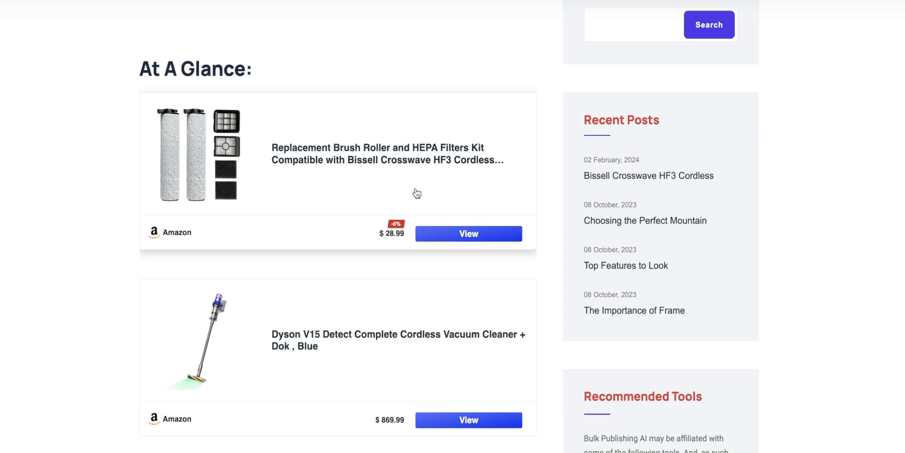
scroll(407, 180, "down", 5)
scroll(410, 181, "up", 2)
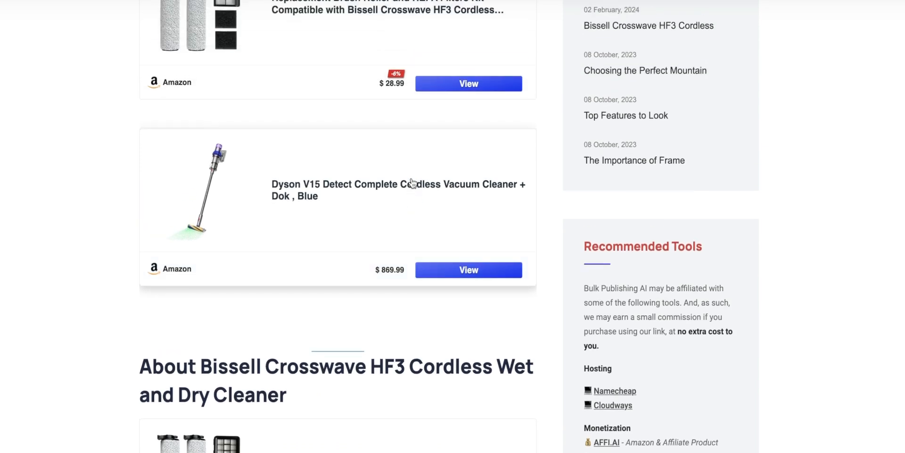
scroll(410, 142, "up", 5)
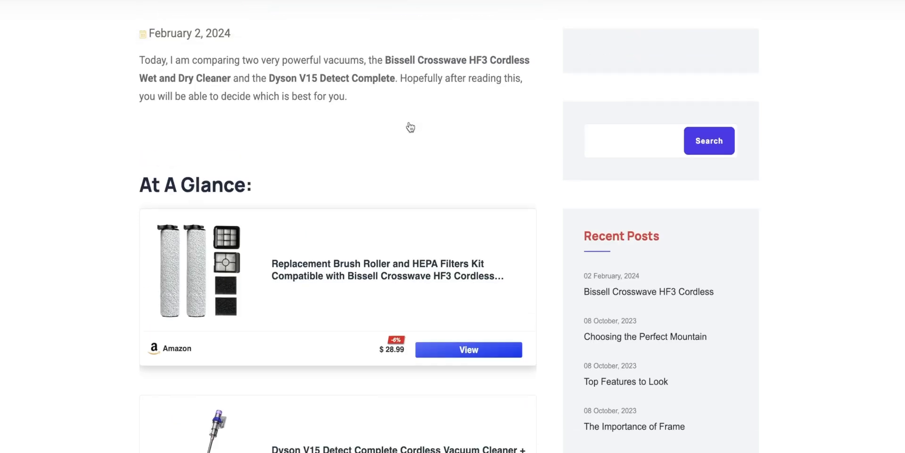
scroll(391, 182, "down", 3)
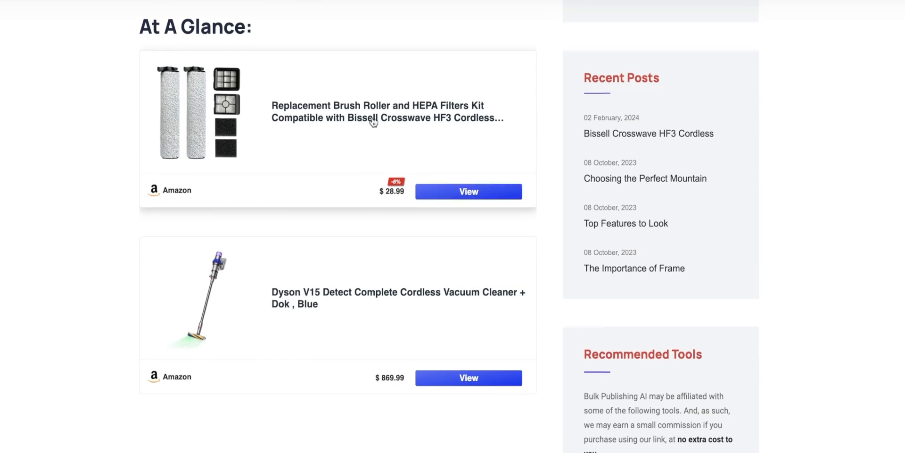
scroll(373, 126, "down", 1)
Review the live About Bissell Crosswave HF3 section, including its product box, specification lines and Quick and Easy Refresh description.
scroll(374, 128, "down", 6)
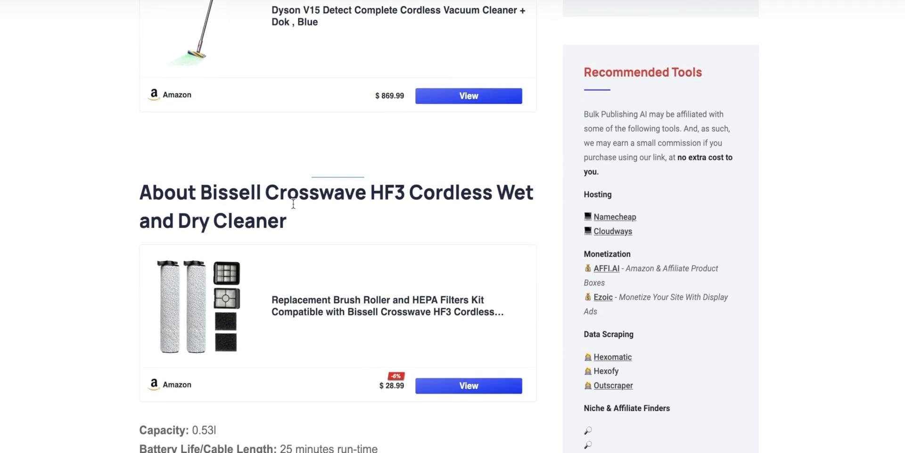
scroll(350, 232, "down", 3)
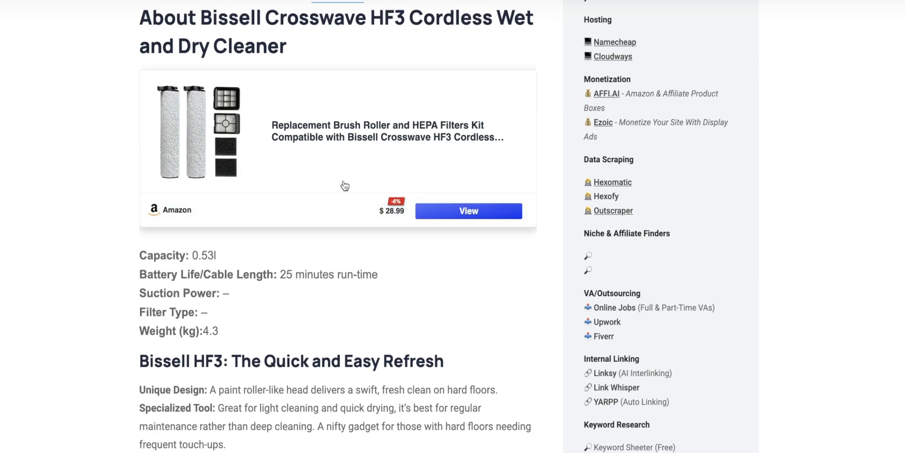
left_click_drag(136, 256, 244, 338)
scroll(244, 338, "down", 2)
left_click_drag(126, 264, 323, 370)
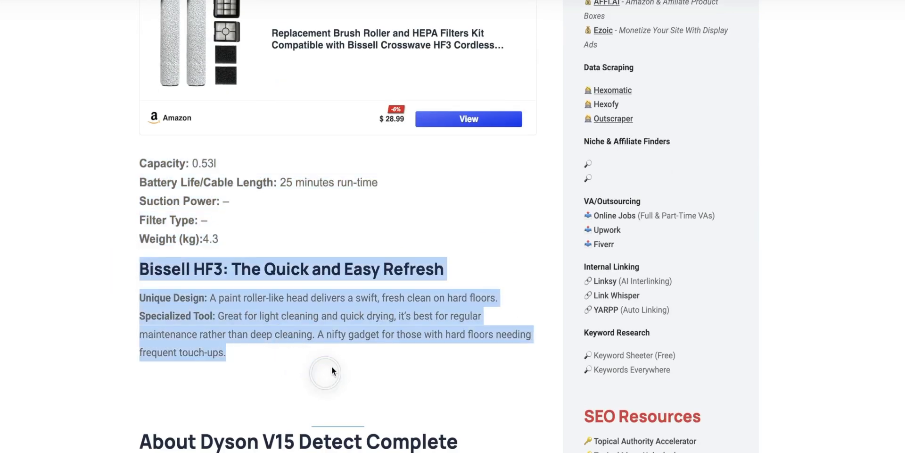
scroll(290, 286, "down", 2)
scroll(291, 286, "up", 1)
left_click(331, 301)
Review the product box and specification lines in the live About Dyson V15 Detect Complete section.
scroll(327, 306, "down", 4)
scroll(196, 59, "down", 1)
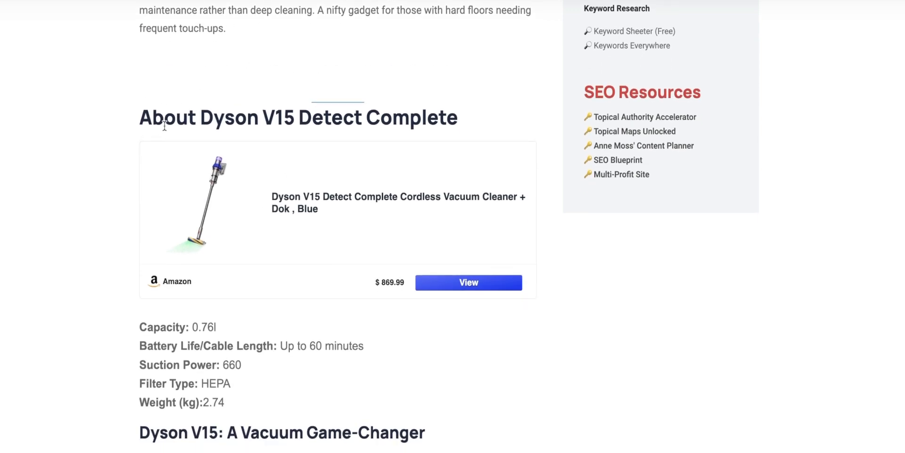
scroll(298, 217, "down", 2)
Read the live "Which Should You Buy?" heading, the Bissell subheading and the Bissell paragraphs.
scroll(298, 217, "down", 10)
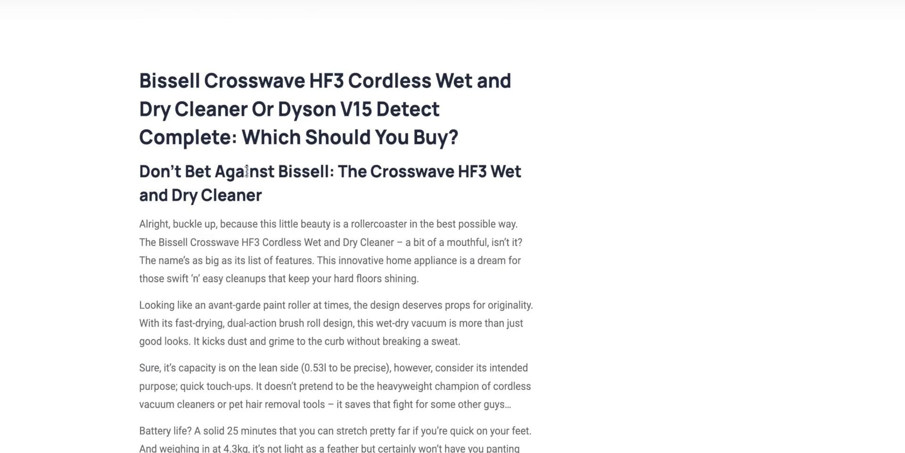
left_click_drag(156, 102, 459, 138)
left_click(257, 182)
left_click_drag(151, 173, 287, 196)
left_click(234, 245)
scroll(237, 245, "down", 1)
scroll(237, 245, "down", 3)
left_click_drag(158, 109, 258, 312)
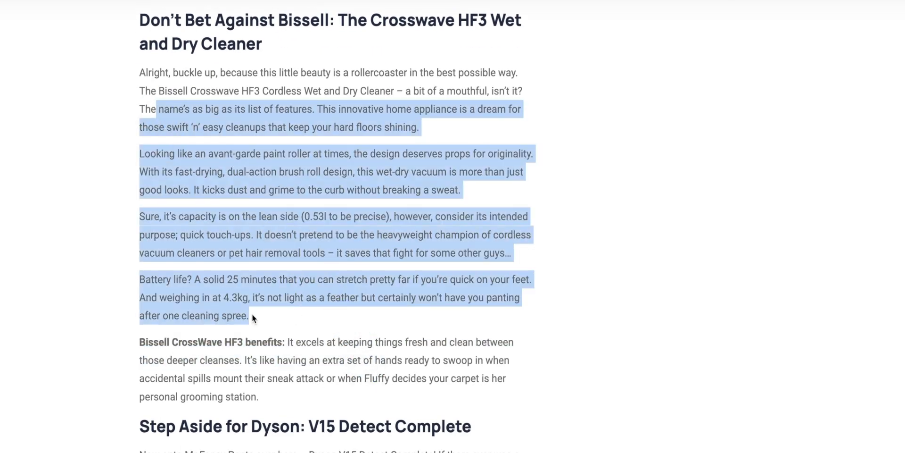
Read through the live post's Step Aside for Dyson and The Decision: Bissell vs Dyson sections.
scroll(251, 318, "down", 8)
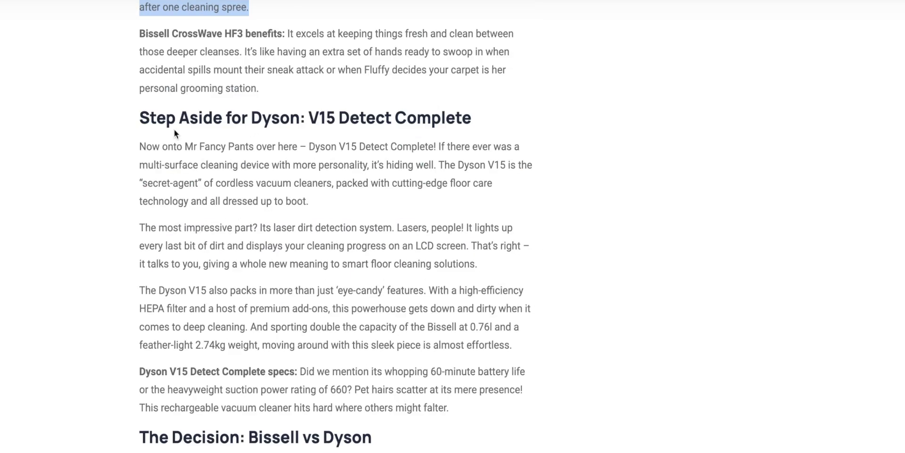
left_click(243, 256)
scroll(242, 257, "down", 8)
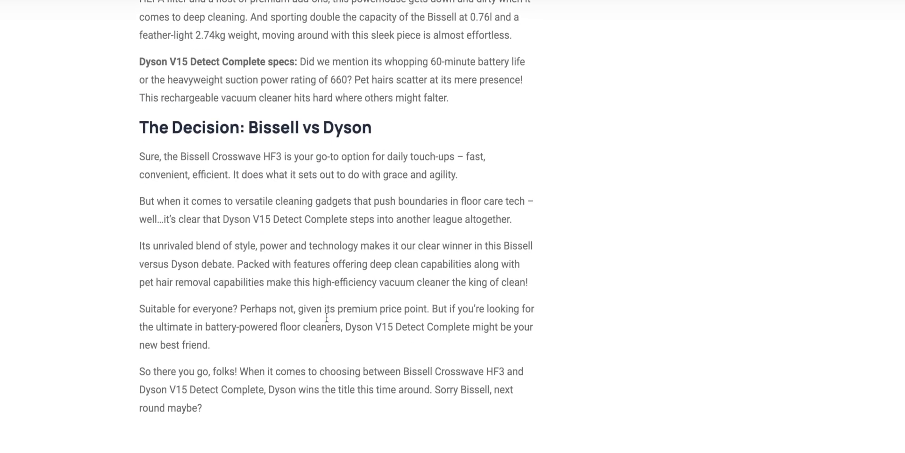
scroll(471, 297, "down", 2)
scroll(482, 307, "up", 3)
Return to the start of the live post and look over its title, introduction and At A Glance section.
scroll(482, 306, "up", 13)
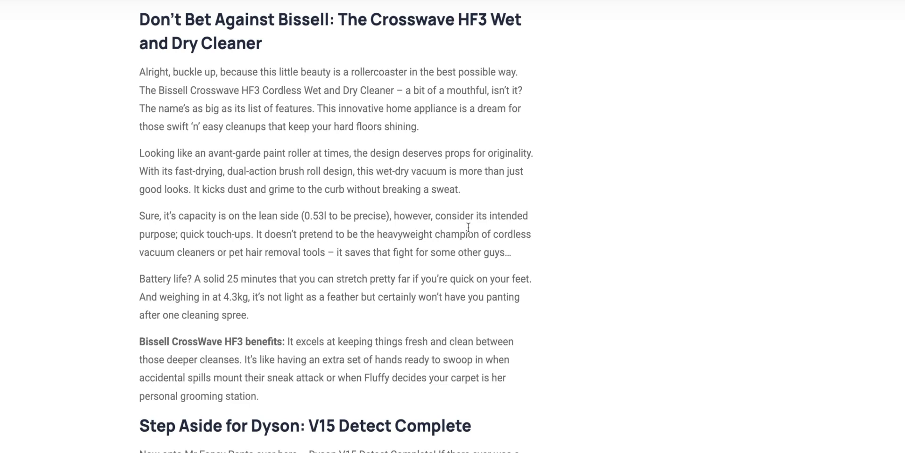
scroll(346, 159, "up", 15)
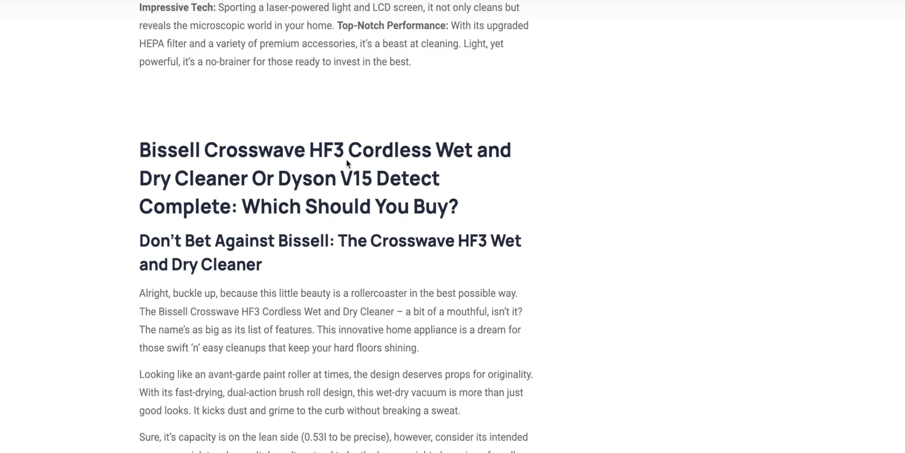
scroll(346, 160, "up", 15)
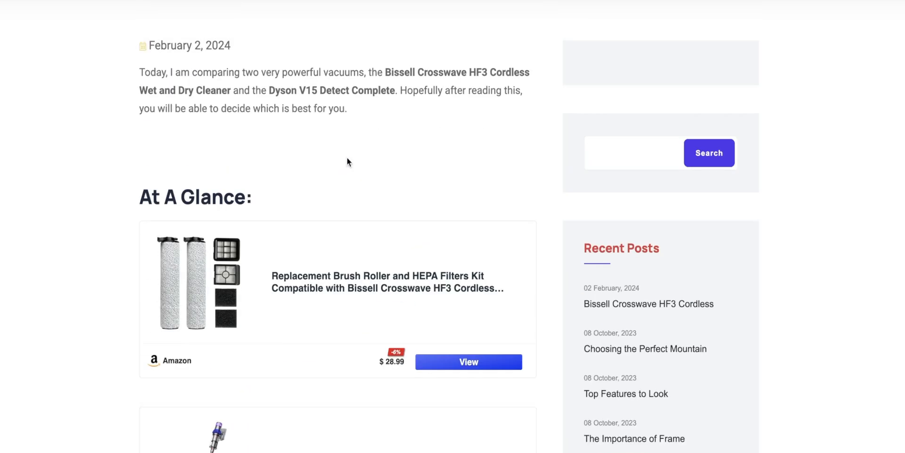
scroll(347, 160, "up", 7)
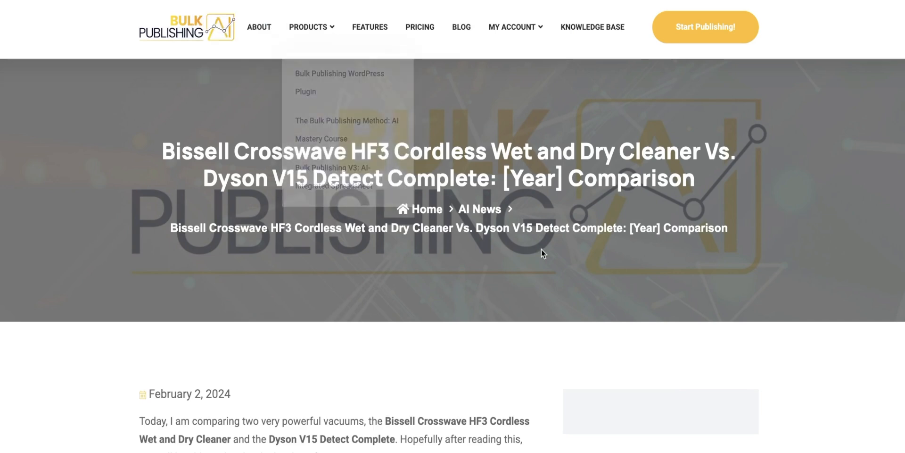
scroll(599, 326, "down", 5)
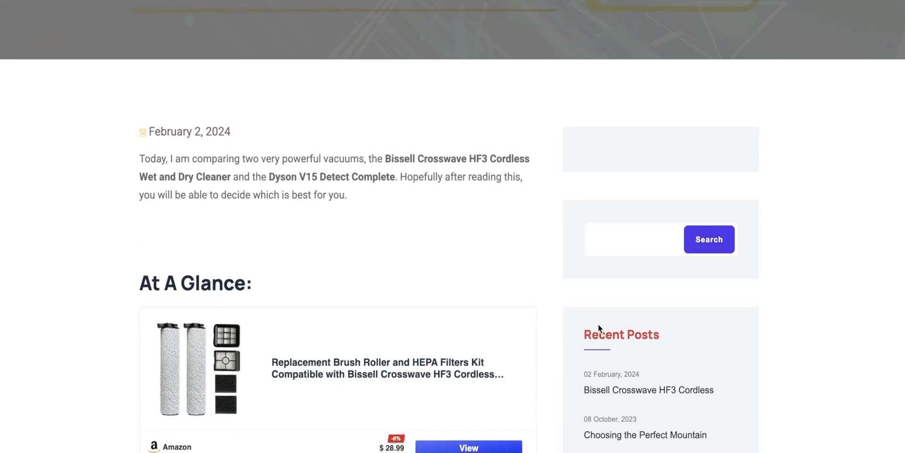
Review the two At A Glance product boxes and the start of the About Bissell Crosswave HF3 section on the live post.
scroll(598, 324, "down", 2)
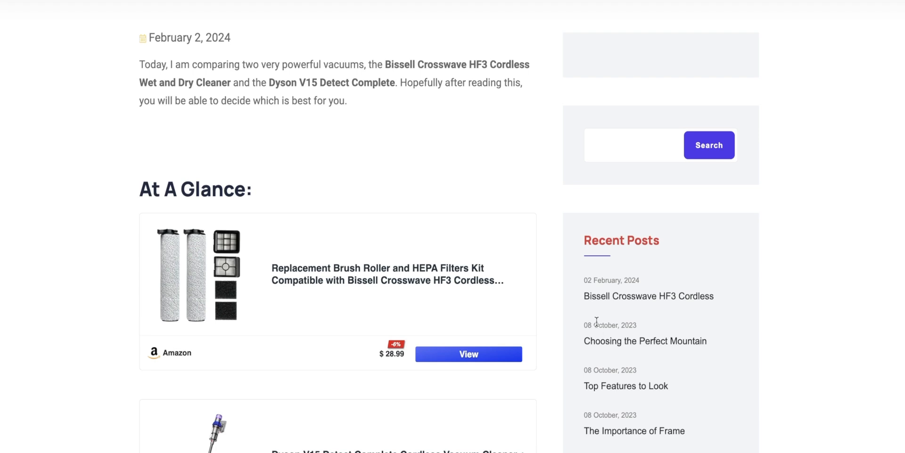
scroll(597, 321, "down", 3)
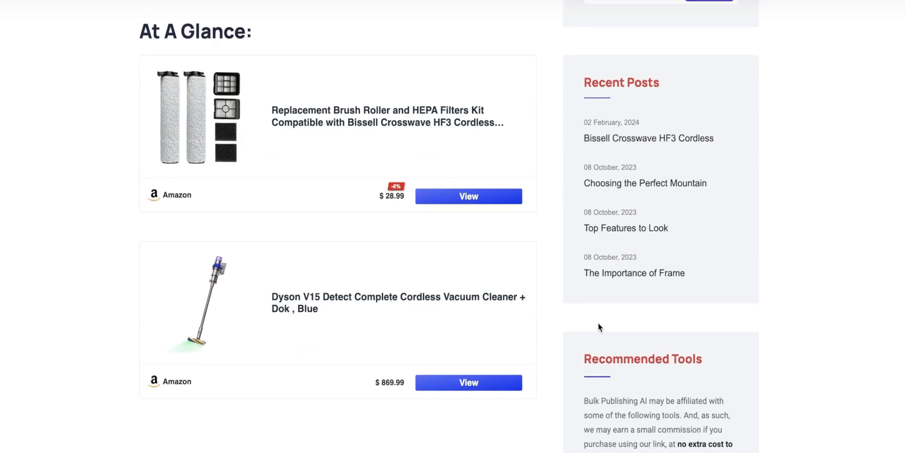
scroll(598, 324, "down", 2)
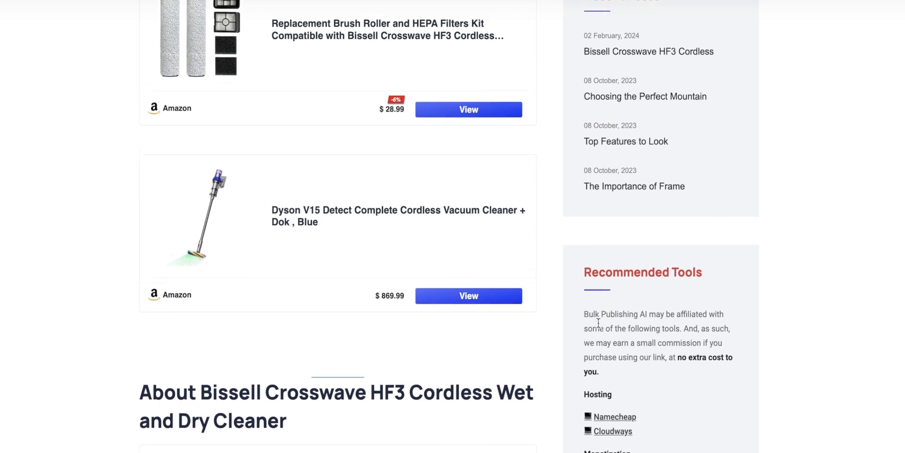
scroll(568, 209, "down", 3)
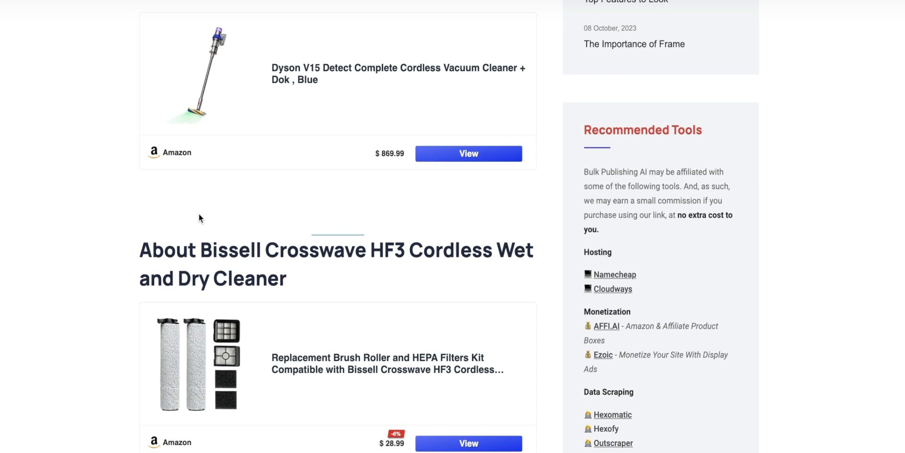
scroll(195, 216, "down", 3)
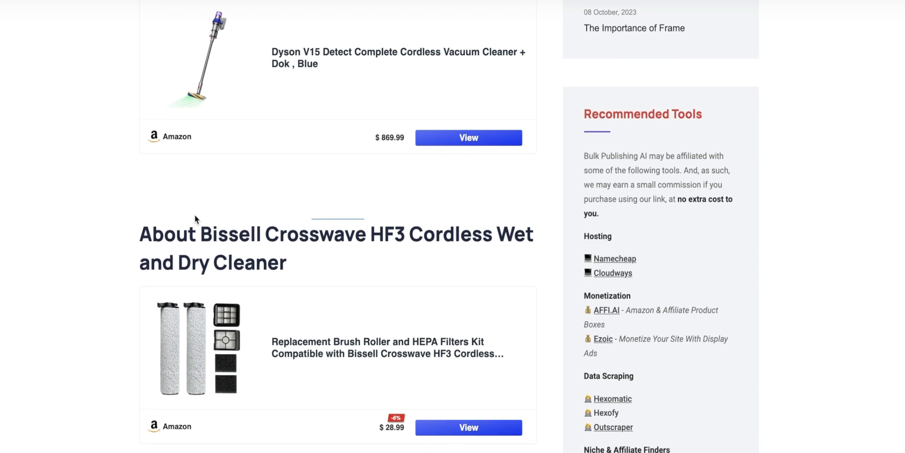
scroll(195, 216, "down", 1)
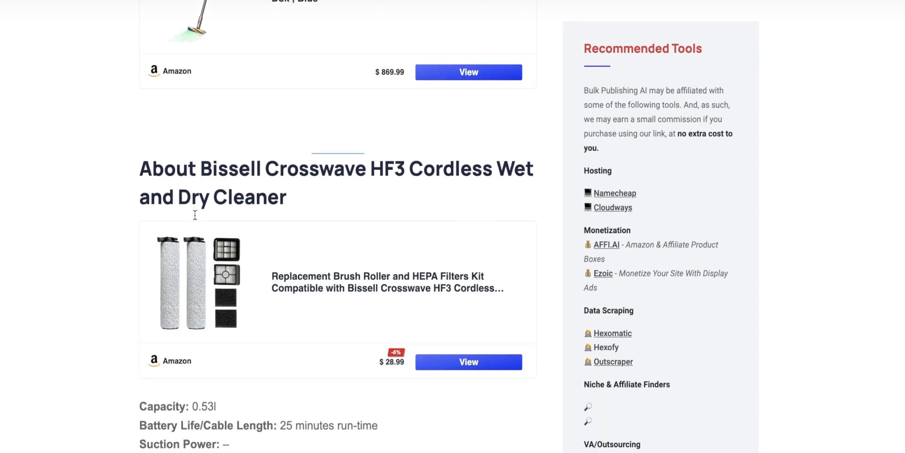